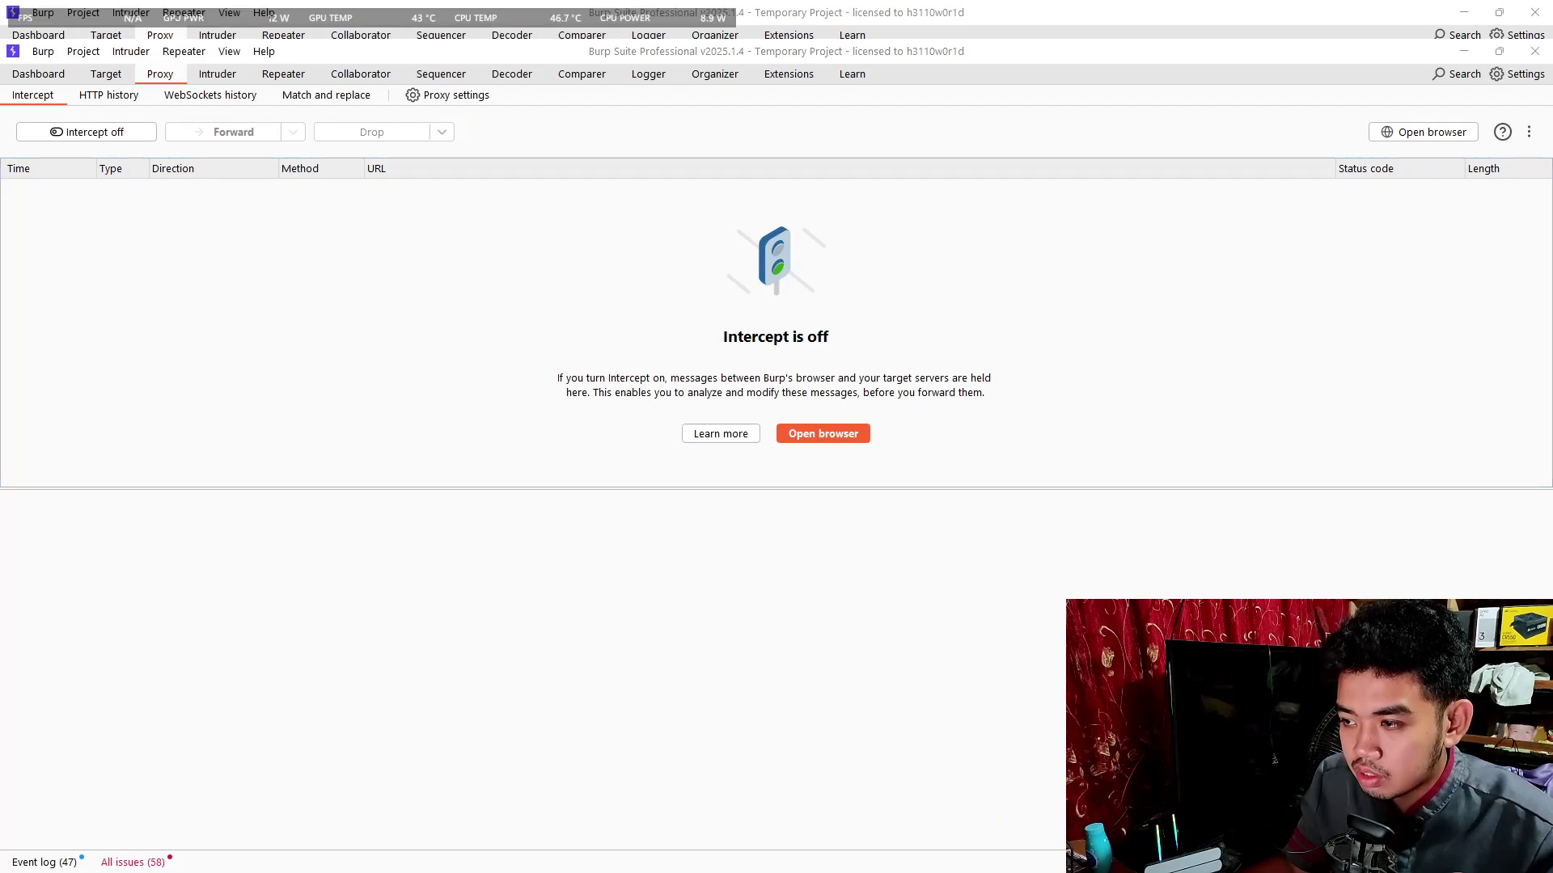
- Start a new scan from the dashboard and choose Crawl and audit as its scan type
{"action": "left_click", "coordinate": [61, 76]}
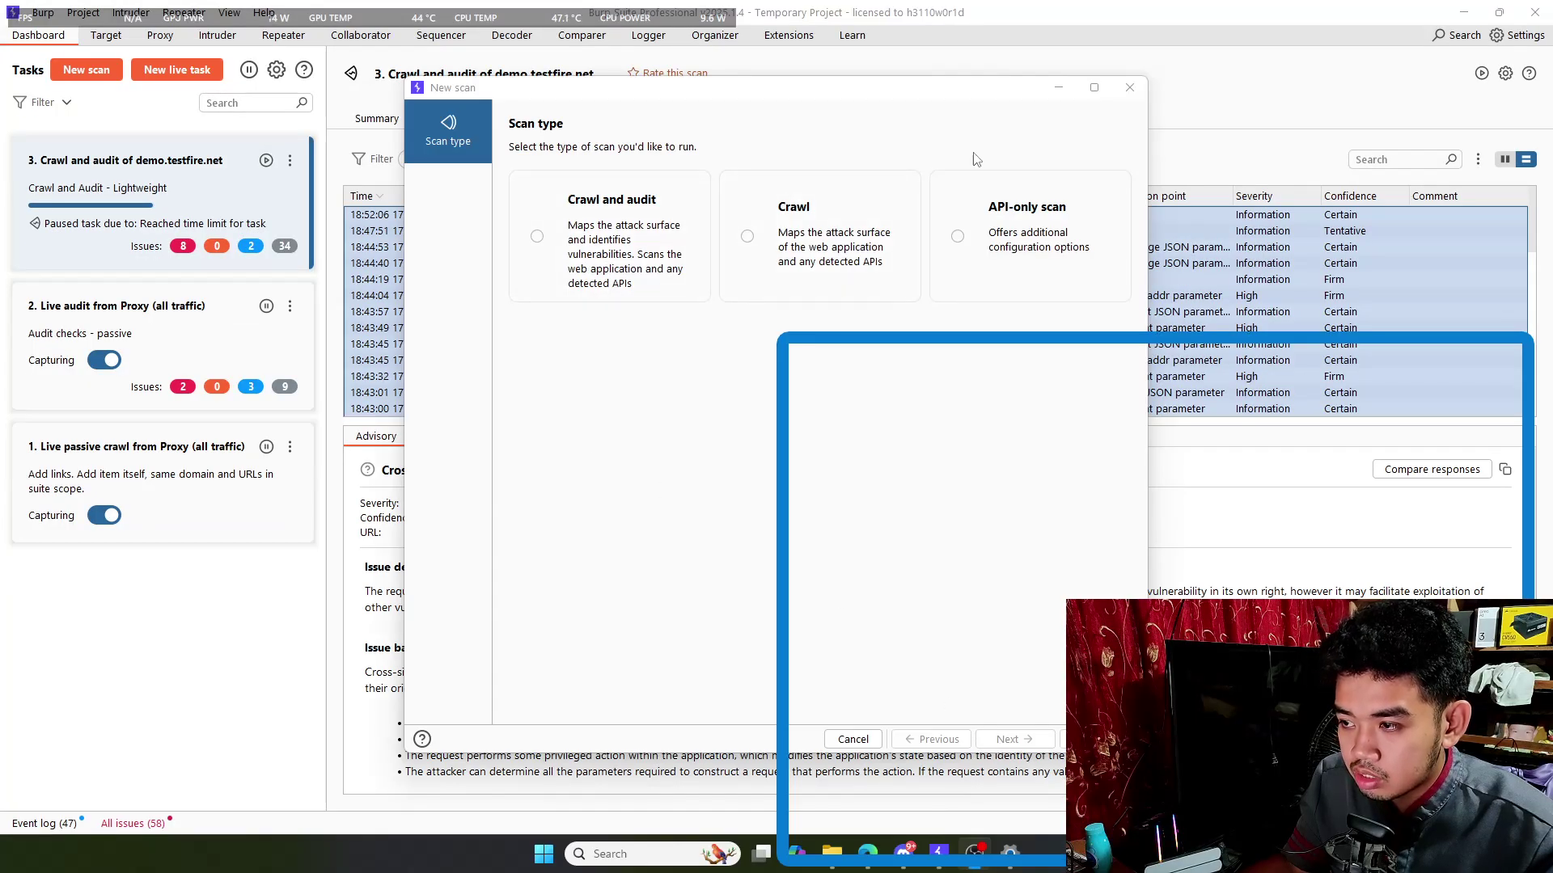
{"action": "left_click", "coordinate": [81, 70]}
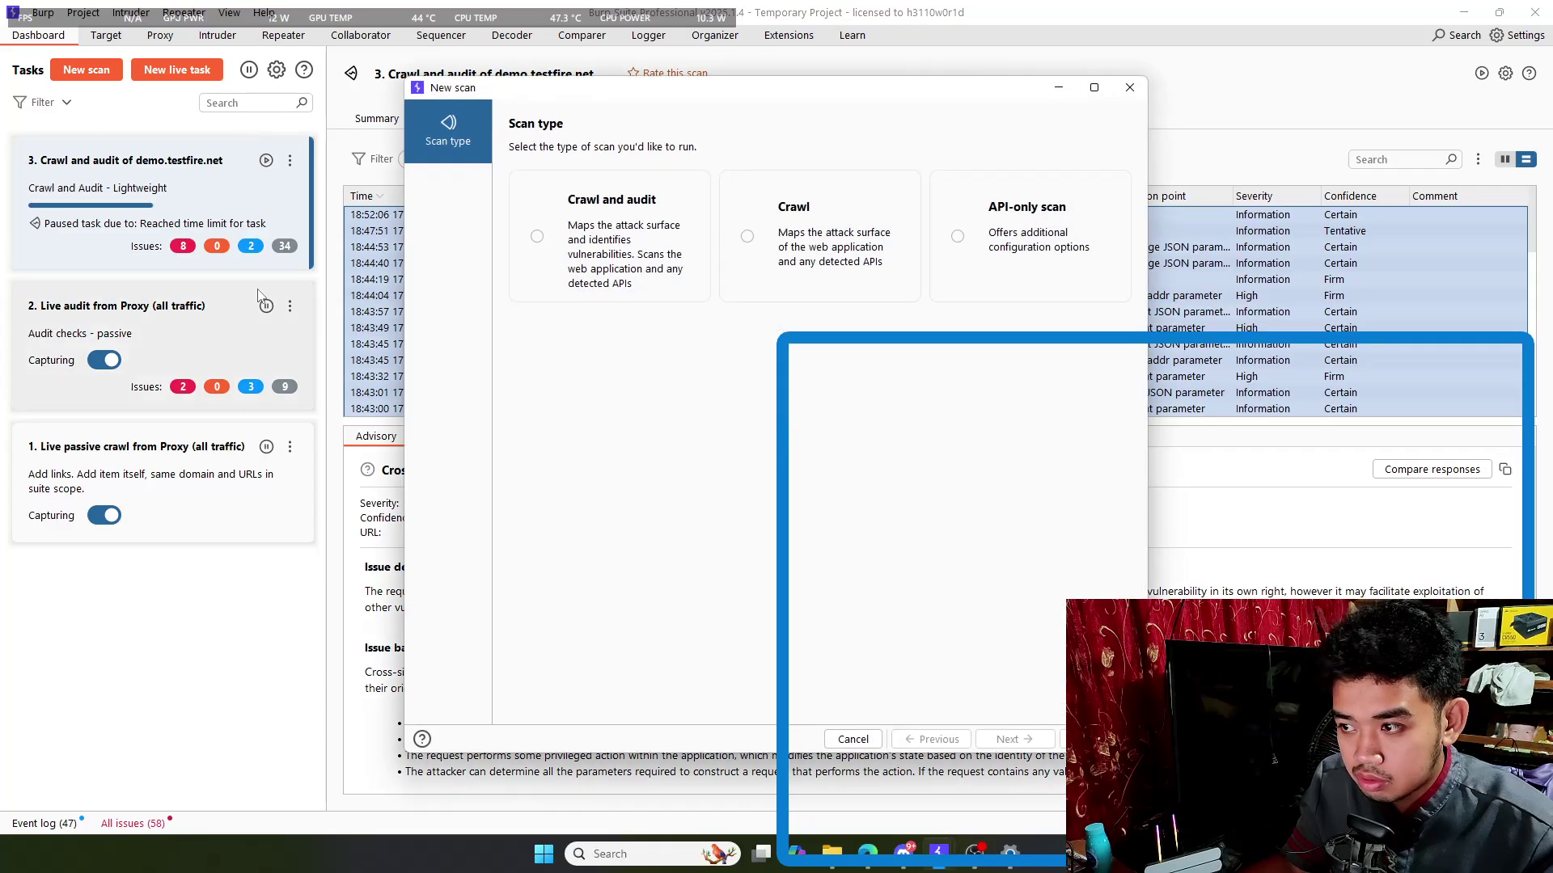
{"action": "left_click", "coordinate": [537, 240]}
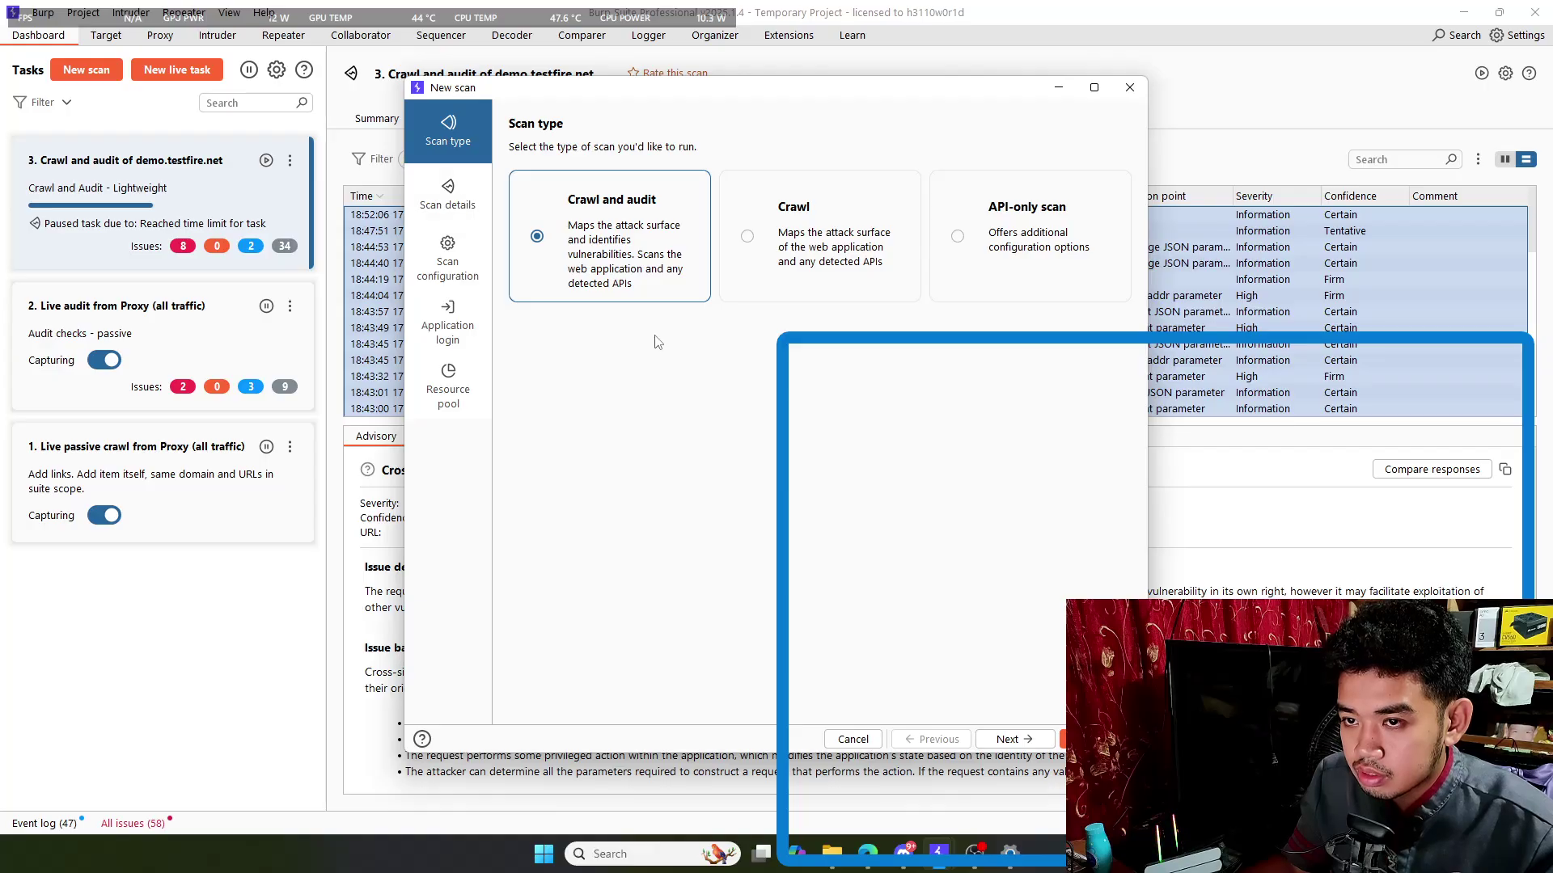
{"action": "left_click", "coordinate": [448, 196]}
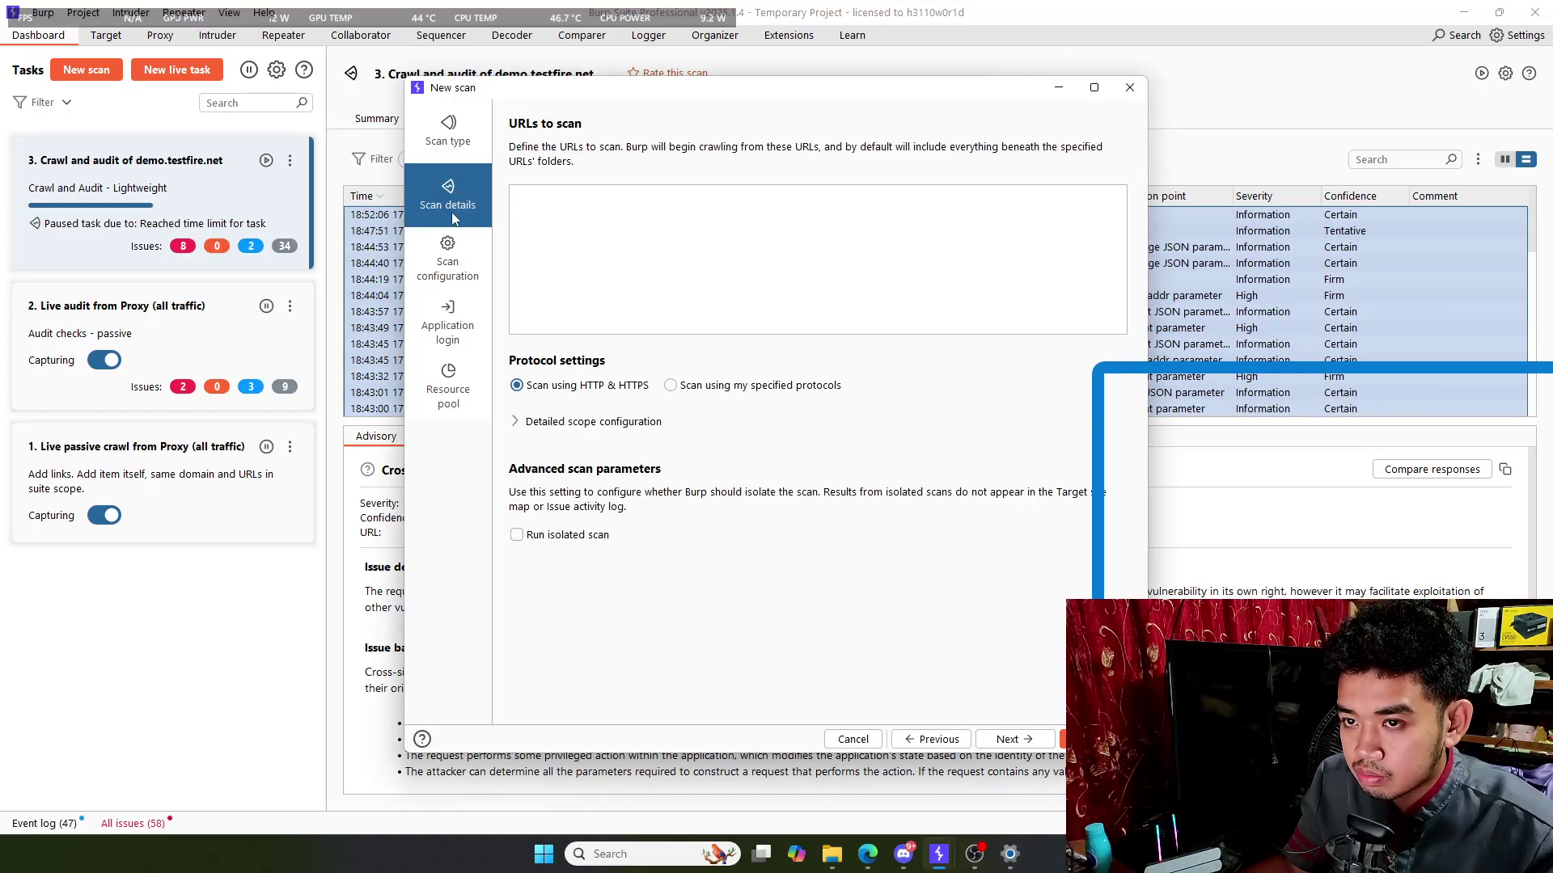
{"action": "left_click", "coordinate": [592, 199]}
{"action": "type", "text": "http://demo.testfire.net/"}
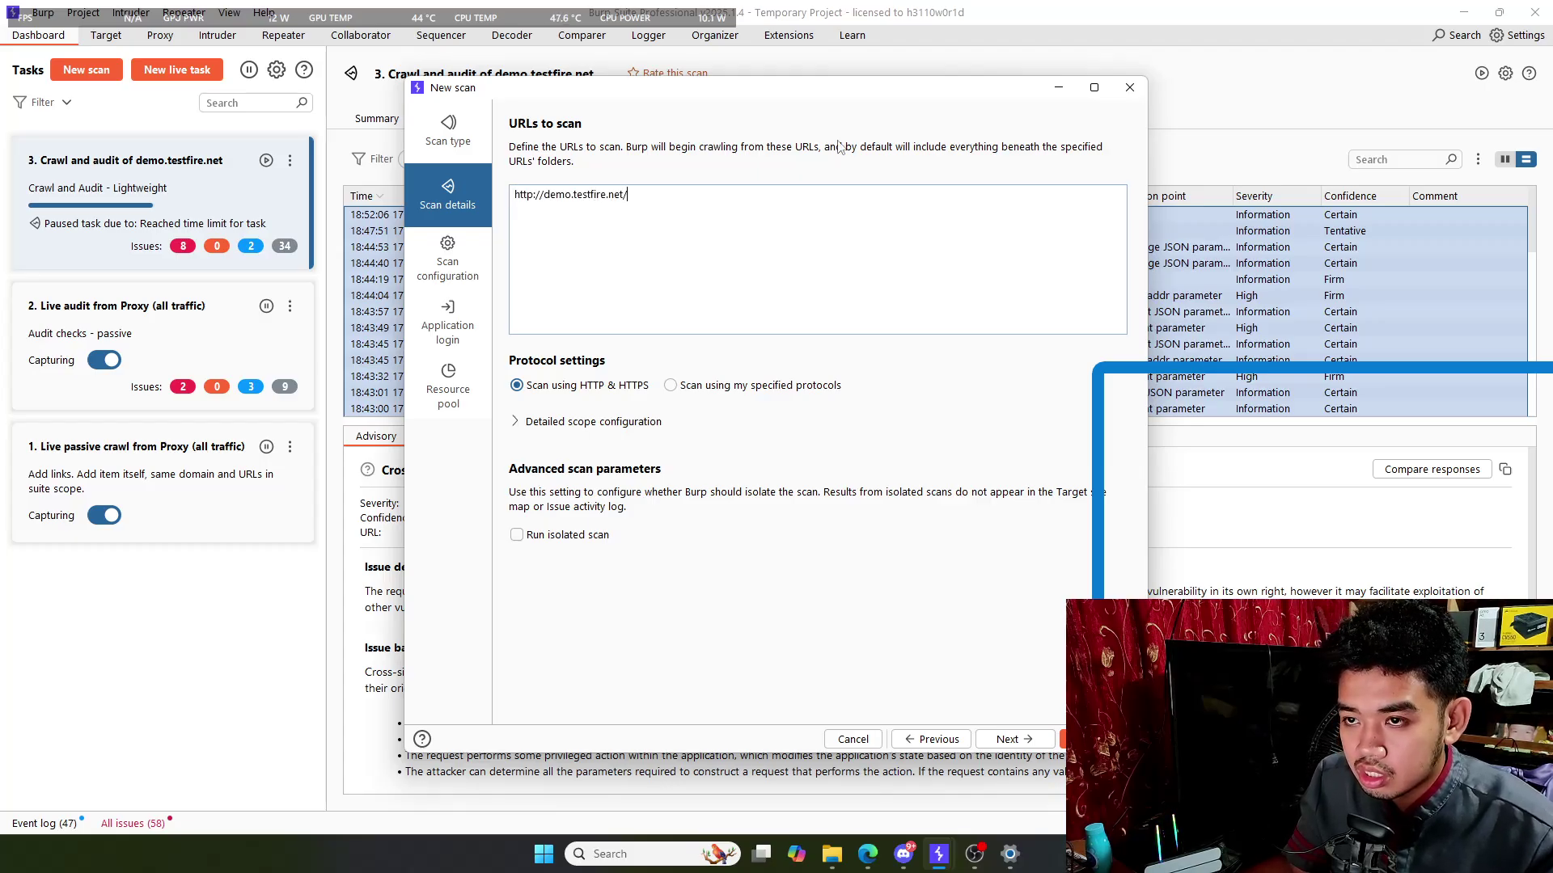
{"action": "left_click_drag", "start_coordinate": [805, 93], "coordinate": [692, 116]}
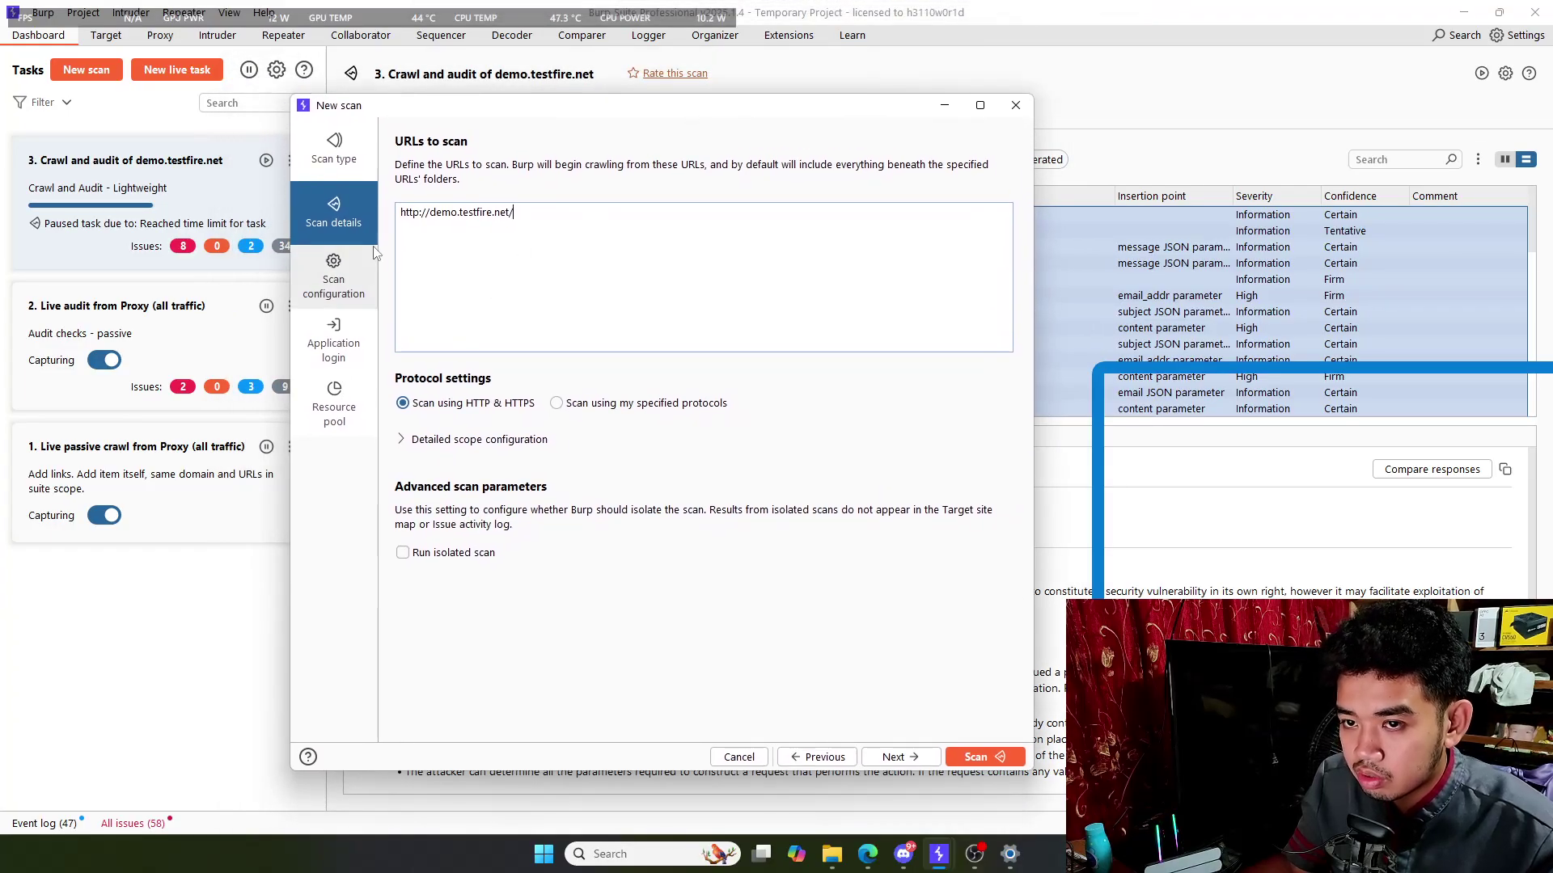
- Choose the Lightweight preset scan mode, check the login and resource pool settings, and launch the scan
{"action": "left_click", "coordinate": [347, 285]}
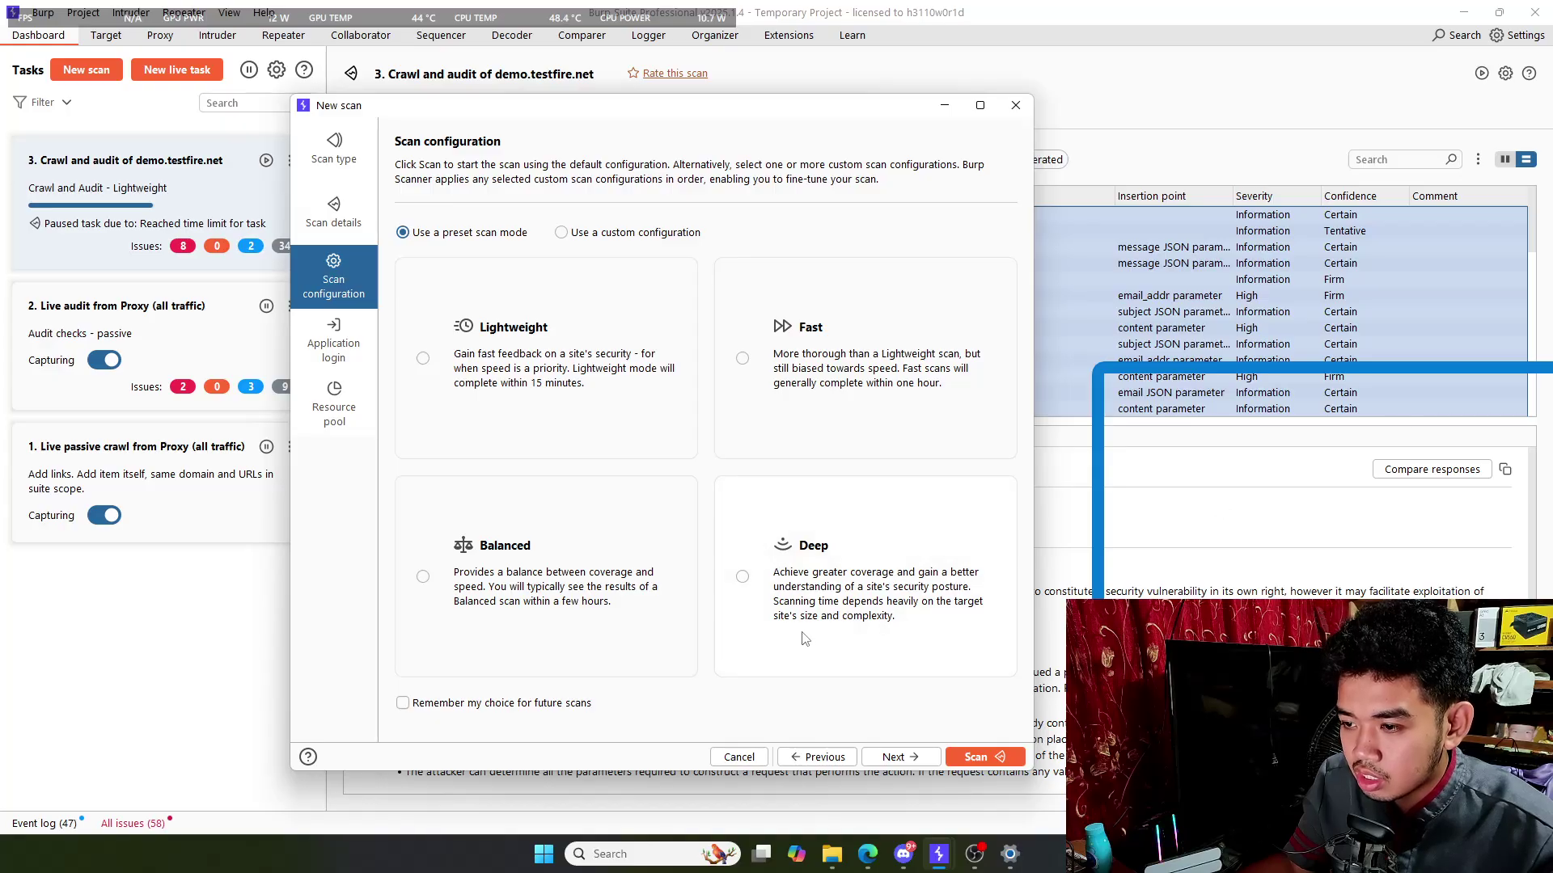
{"action": "left_click", "coordinate": [608, 444]}
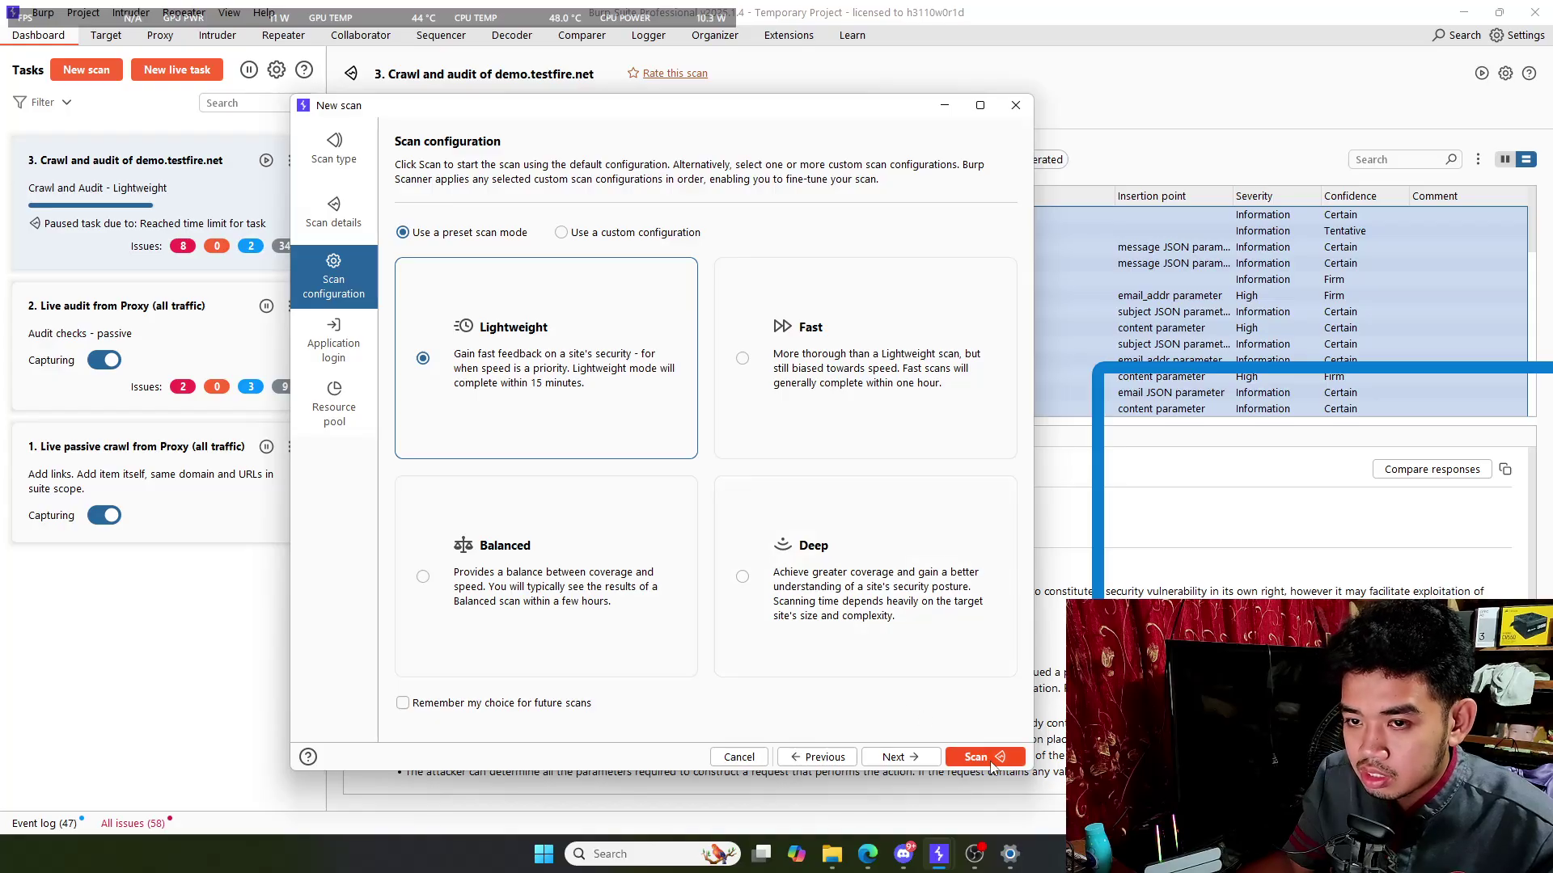
{"action": "left_click", "coordinate": [348, 341]}
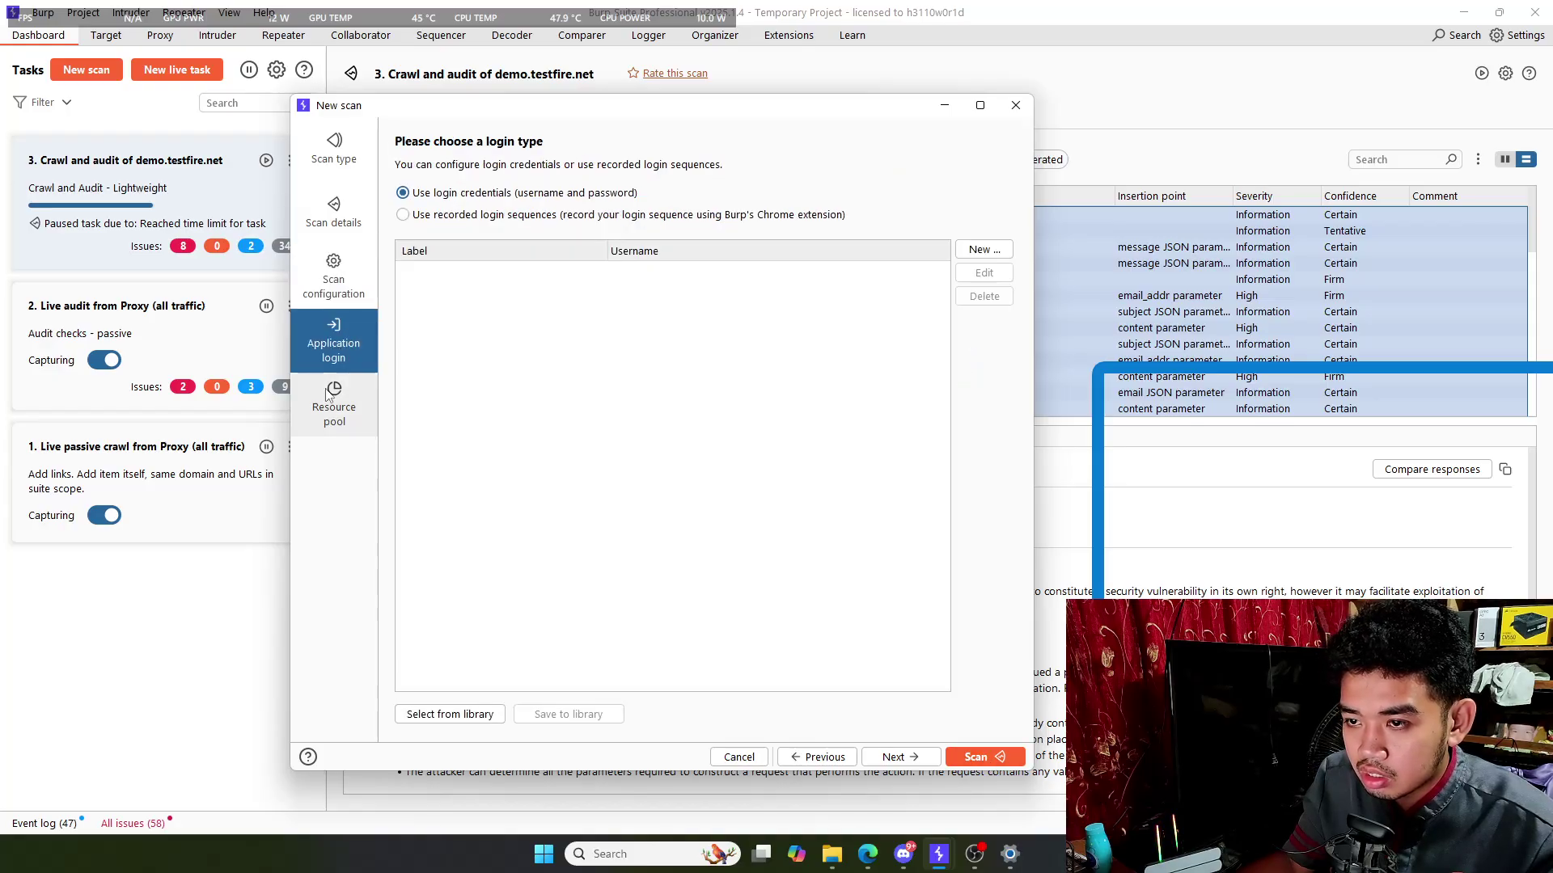
{"action": "left_click", "coordinate": [330, 409]}
{"action": "left_click", "coordinate": [333, 277]}
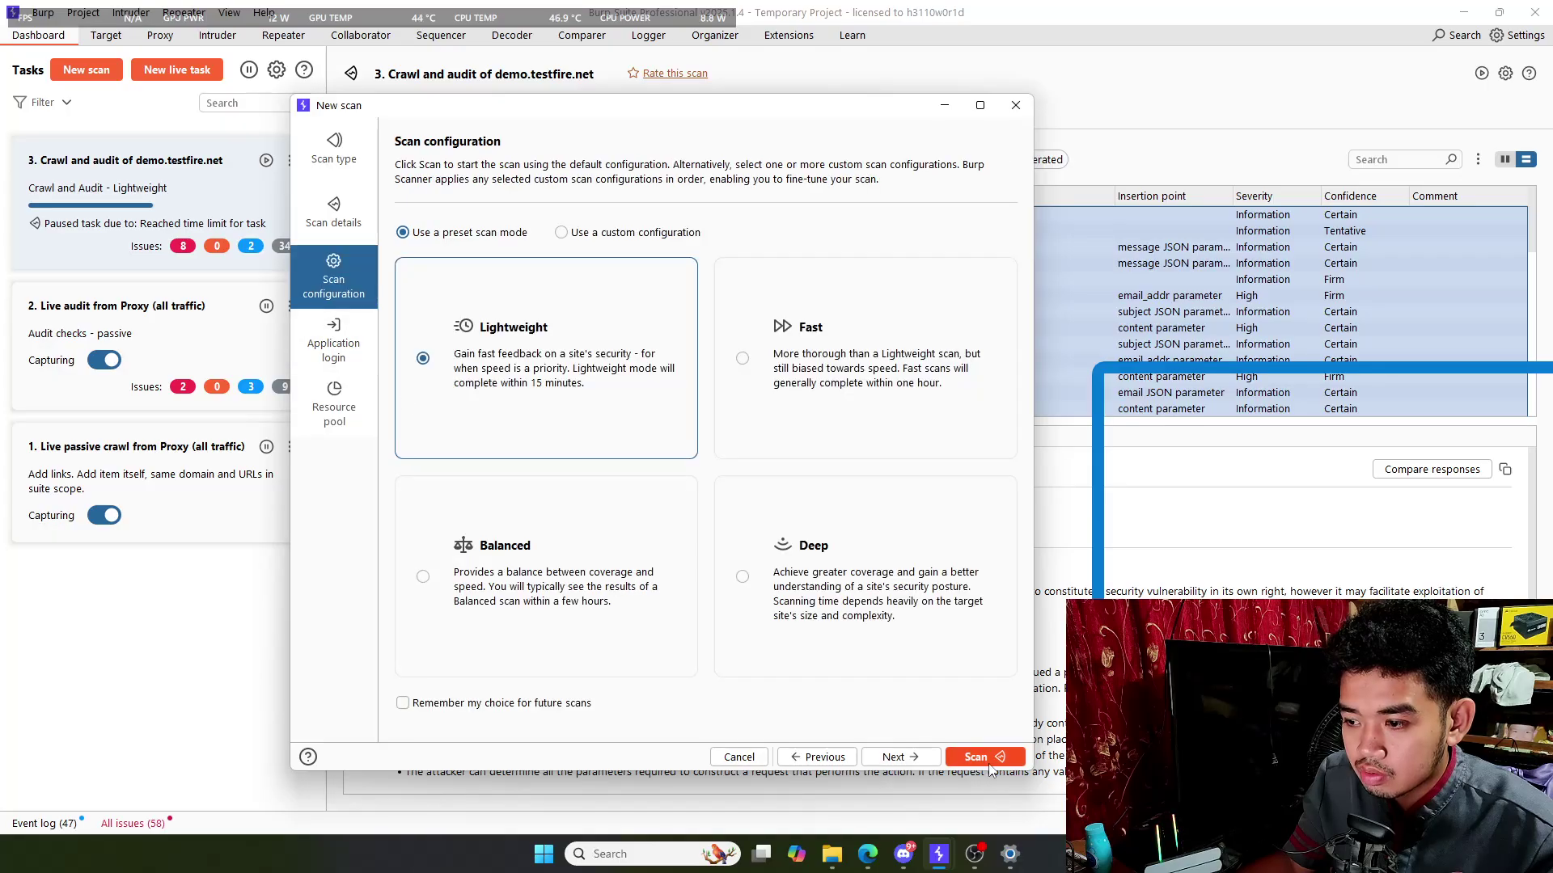
{"action": "left_click", "coordinate": [989, 763]}
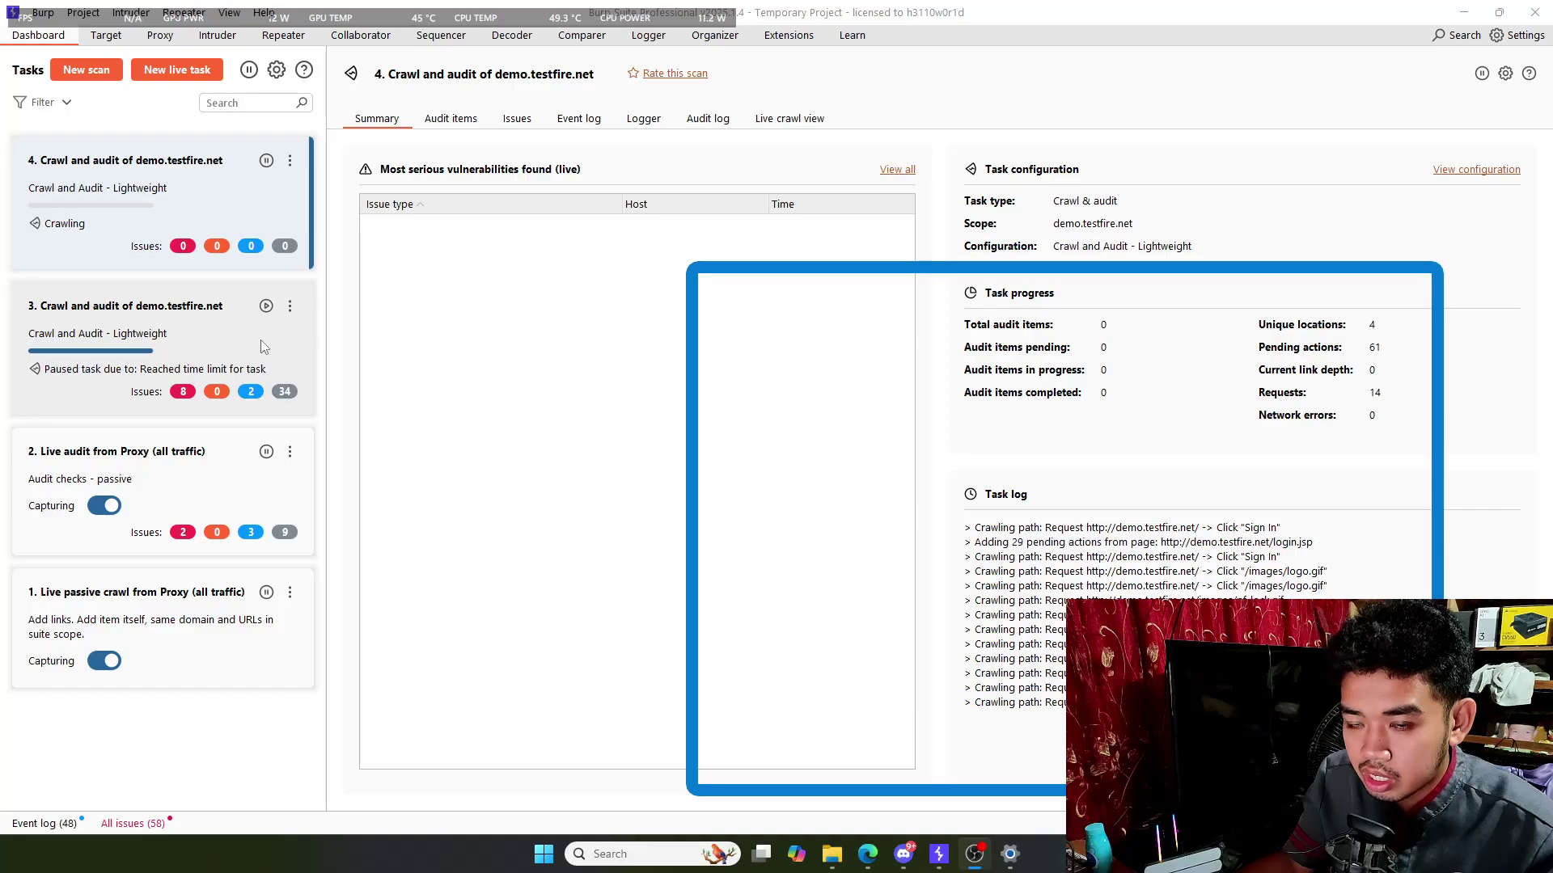
- Open the issues of the earlier paused demo.testfire.net scan, browse the list and view a Frameable response (potential Clickjacking) advisory
{"action": "left_click", "coordinate": [220, 322]}
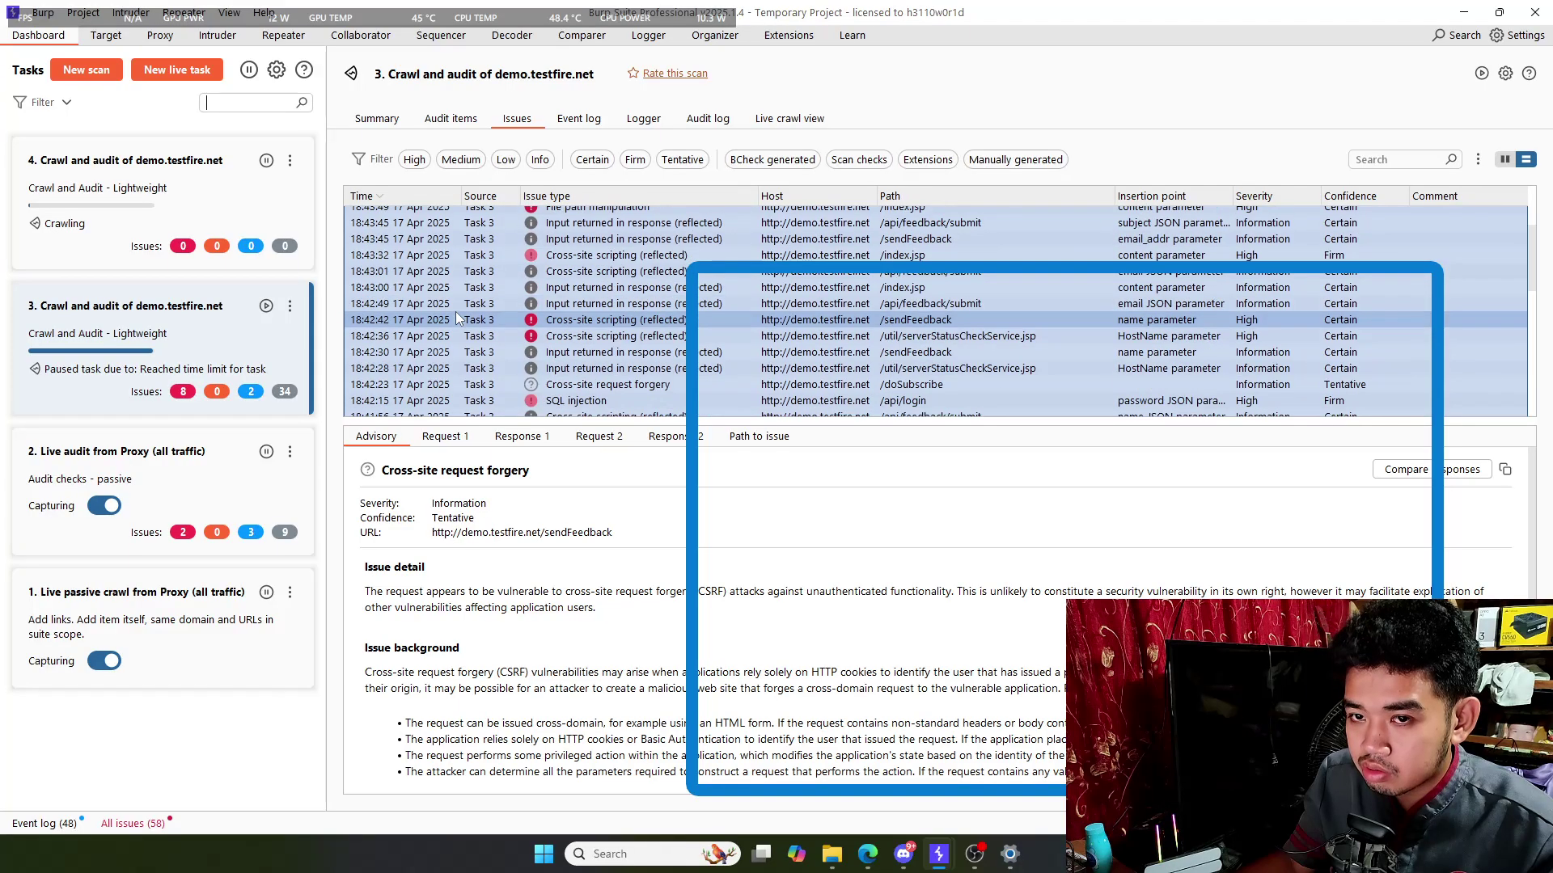
{"action": "left_click", "coordinate": [223, 208]}
{"action": "left_click", "coordinate": [267, 333]}
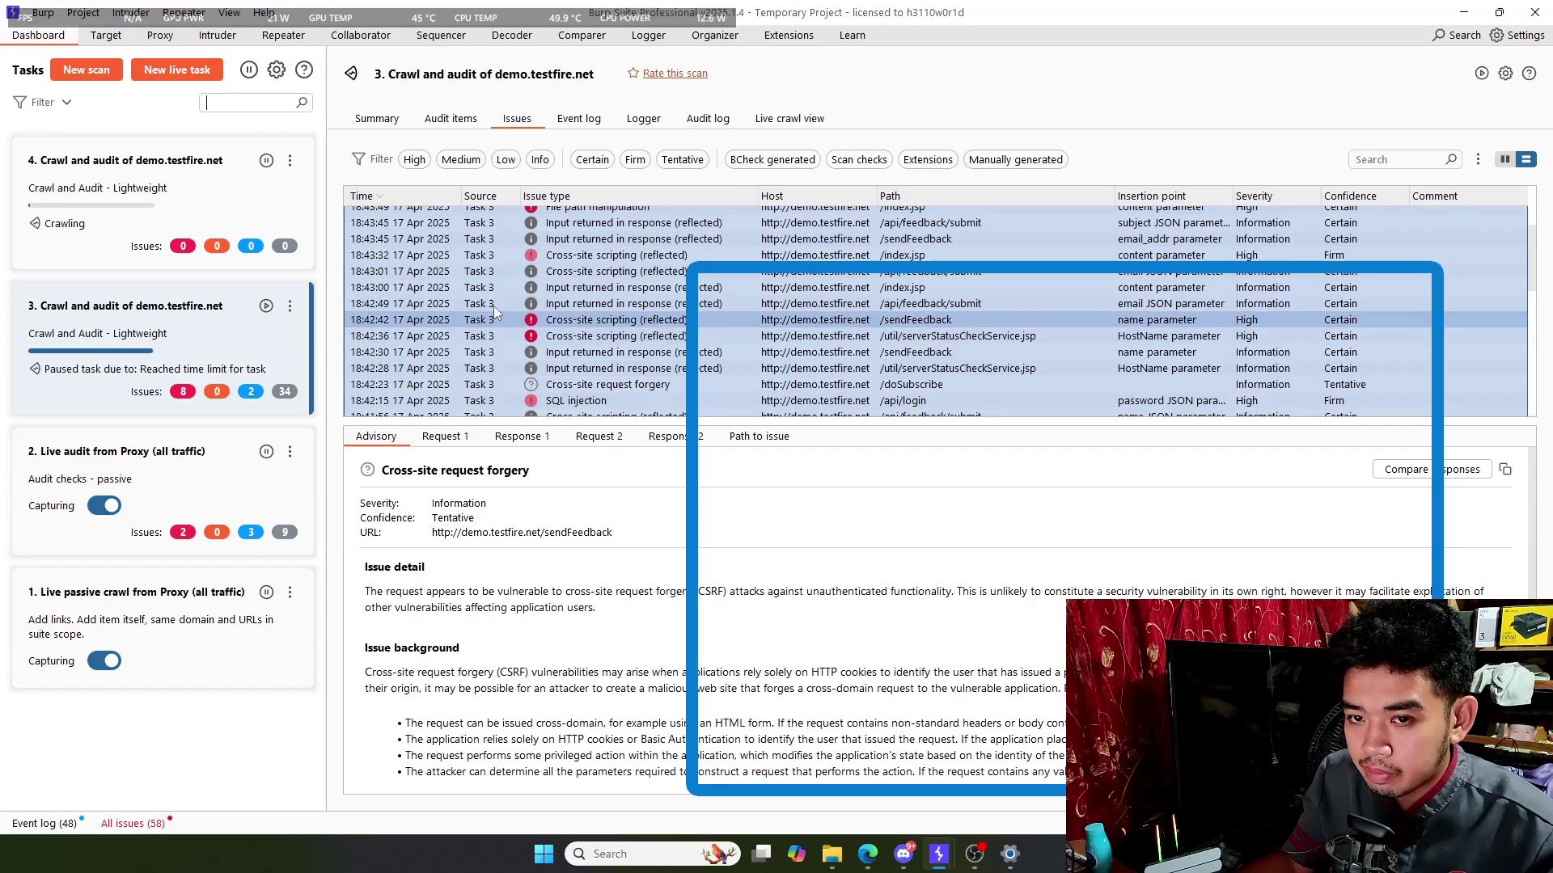
{"action": "scroll", "coordinate": [550, 324], "scroll_direction": "down", "scroll_amount": 10}
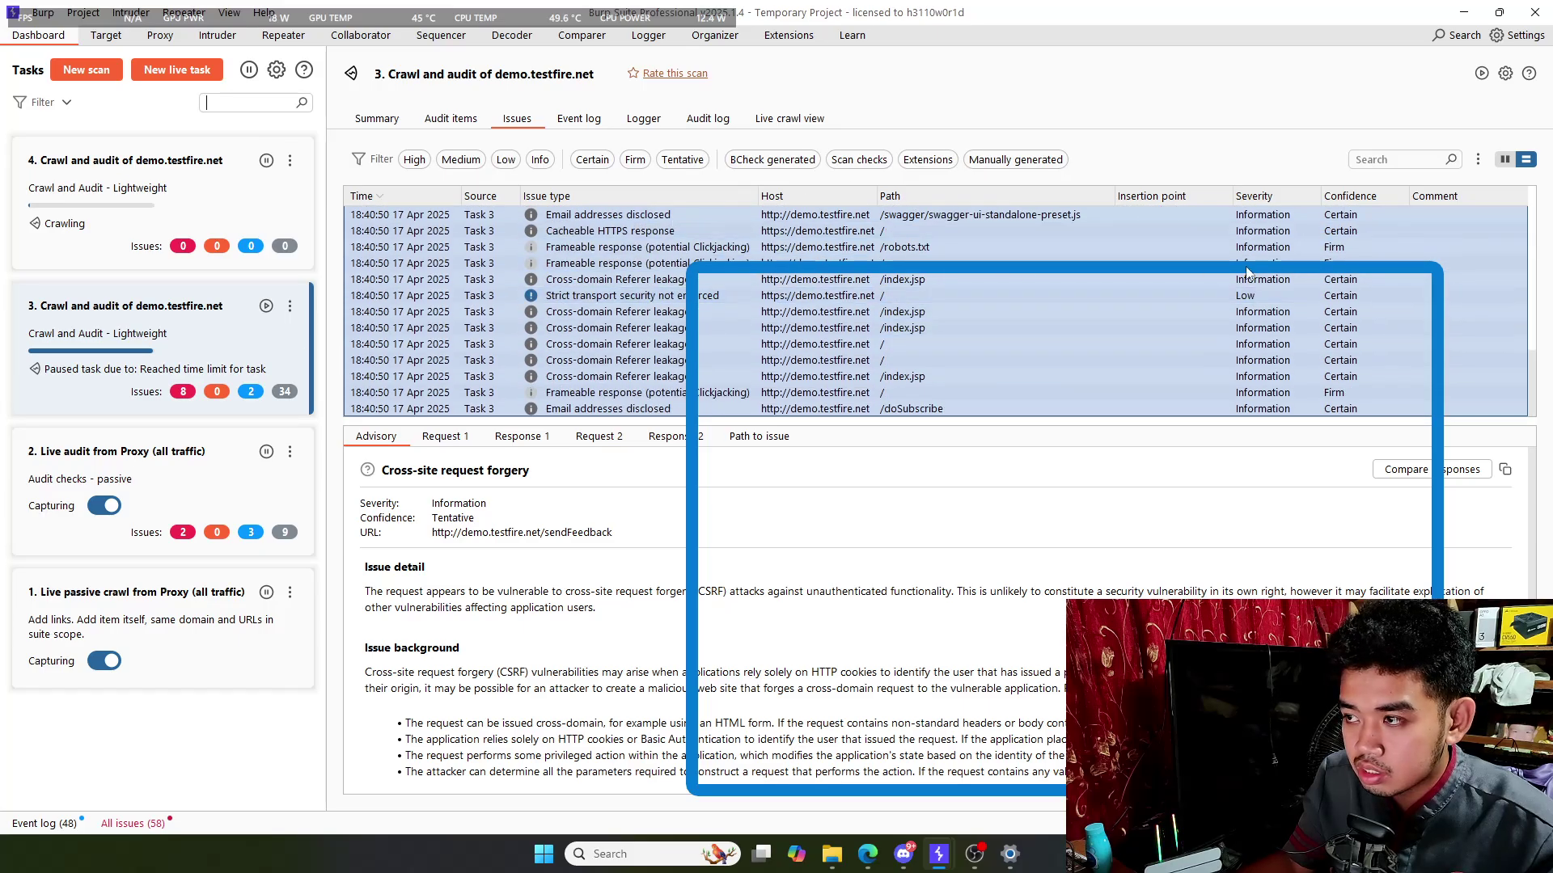
{"action": "left_click", "coordinate": [1080, 392]}
{"action": "scroll", "coordinate": [1075, 390], "scroll_direction": "up", "scroll_amount": 10}
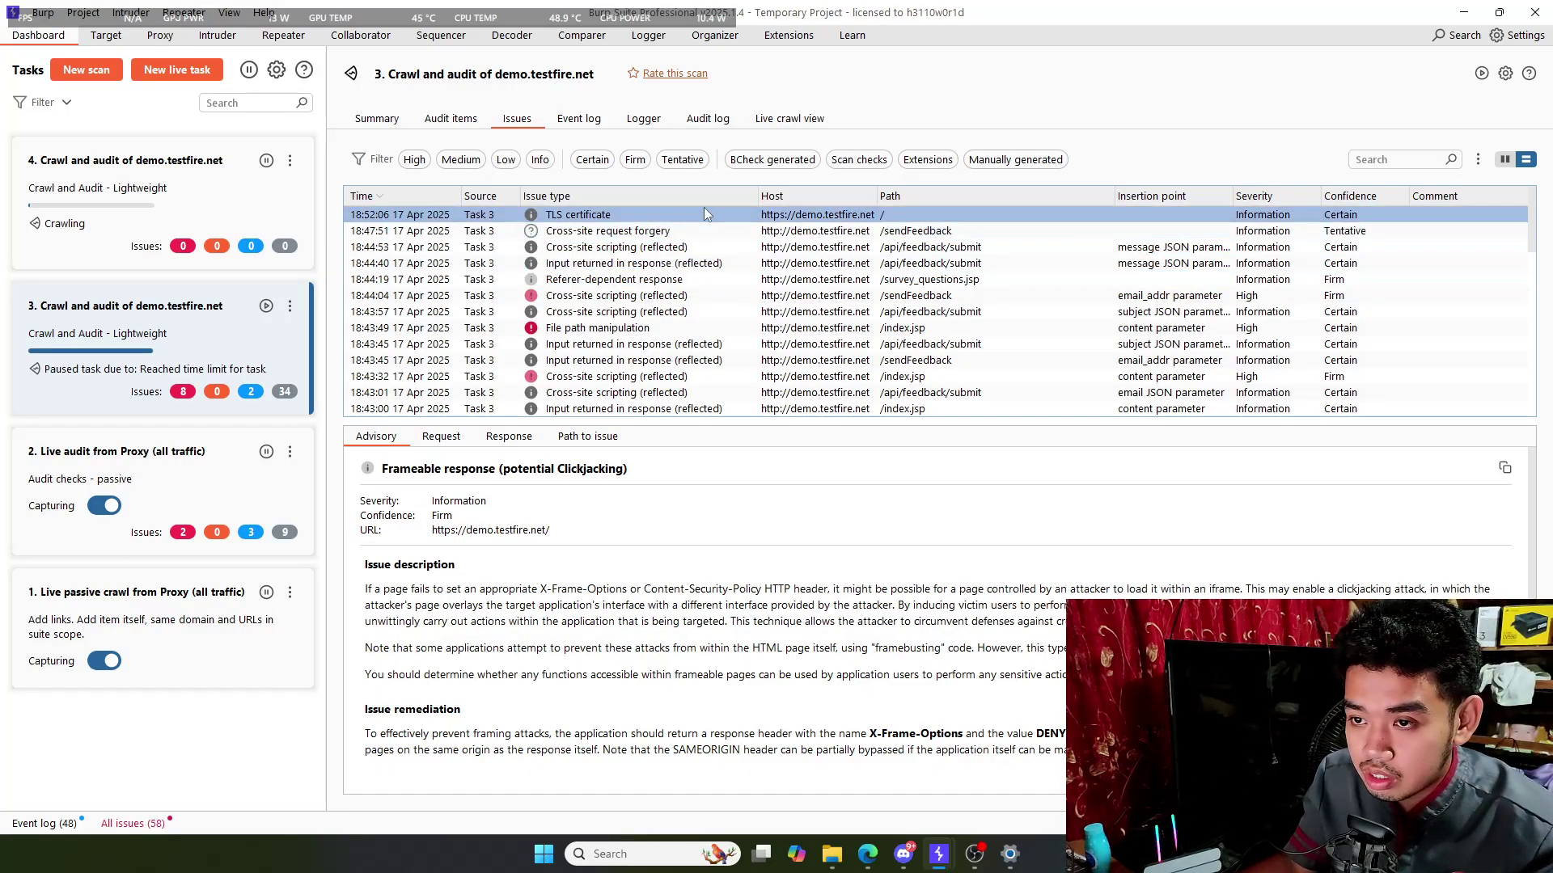
{"action": "scroll", "coordinate": [697, 339], "scroll_direction": "down", "scroll_amount": 3}
{"action": "scroll", "coordinate": [697, 340], "scroll_direction": "up", "scroll_amount": 3}
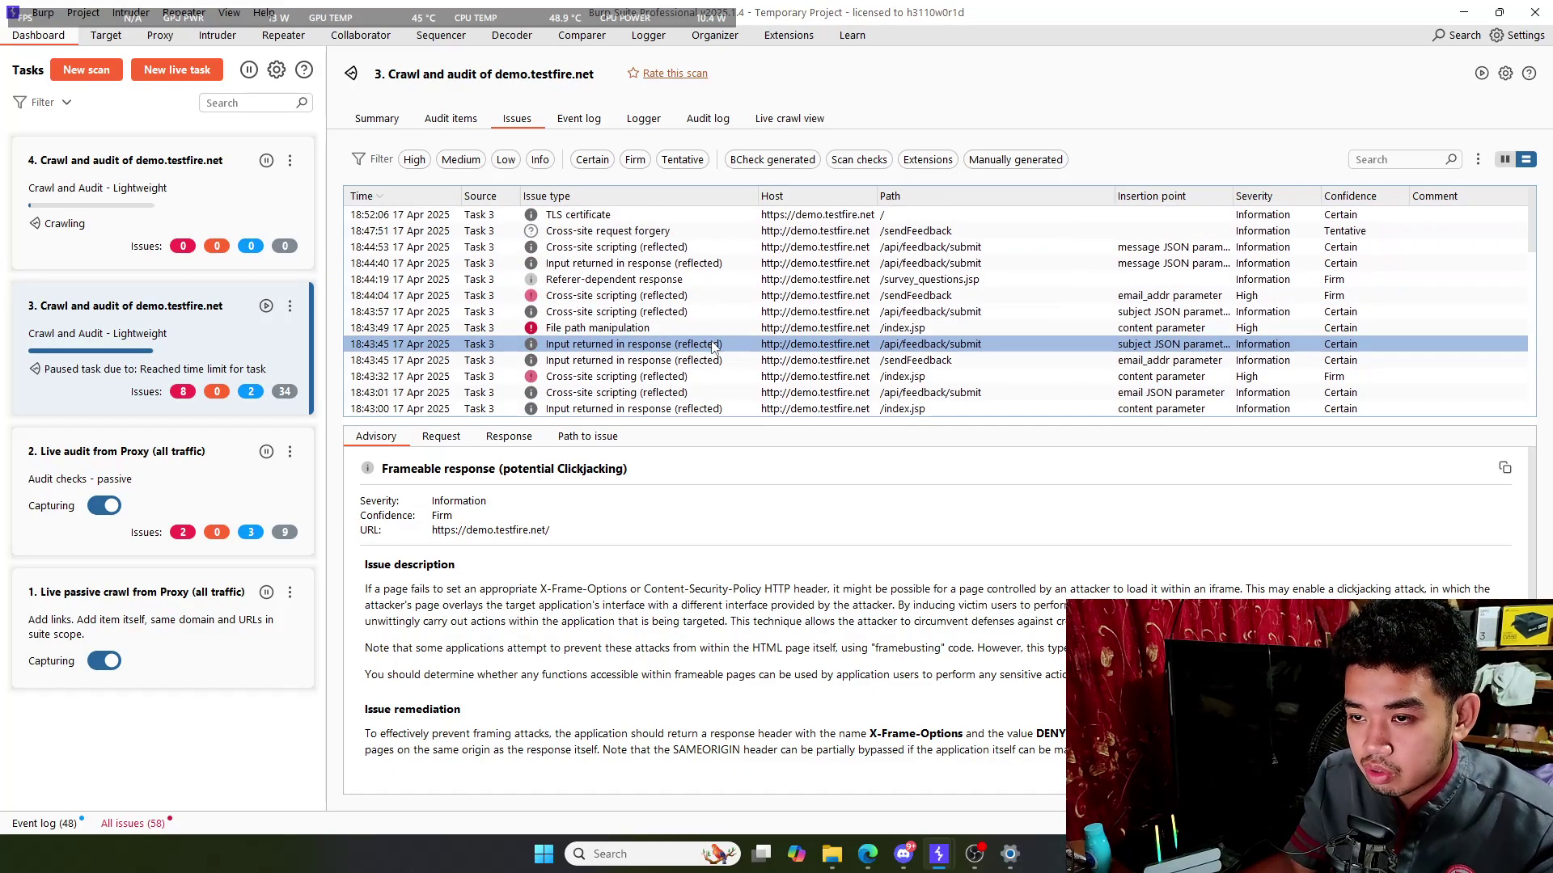
- View the advisories of the four most recent issues, from TLS certificate to the reflected input on /api/feedback/submit
{"action": "left_click", "coordinate": [623, 215]}
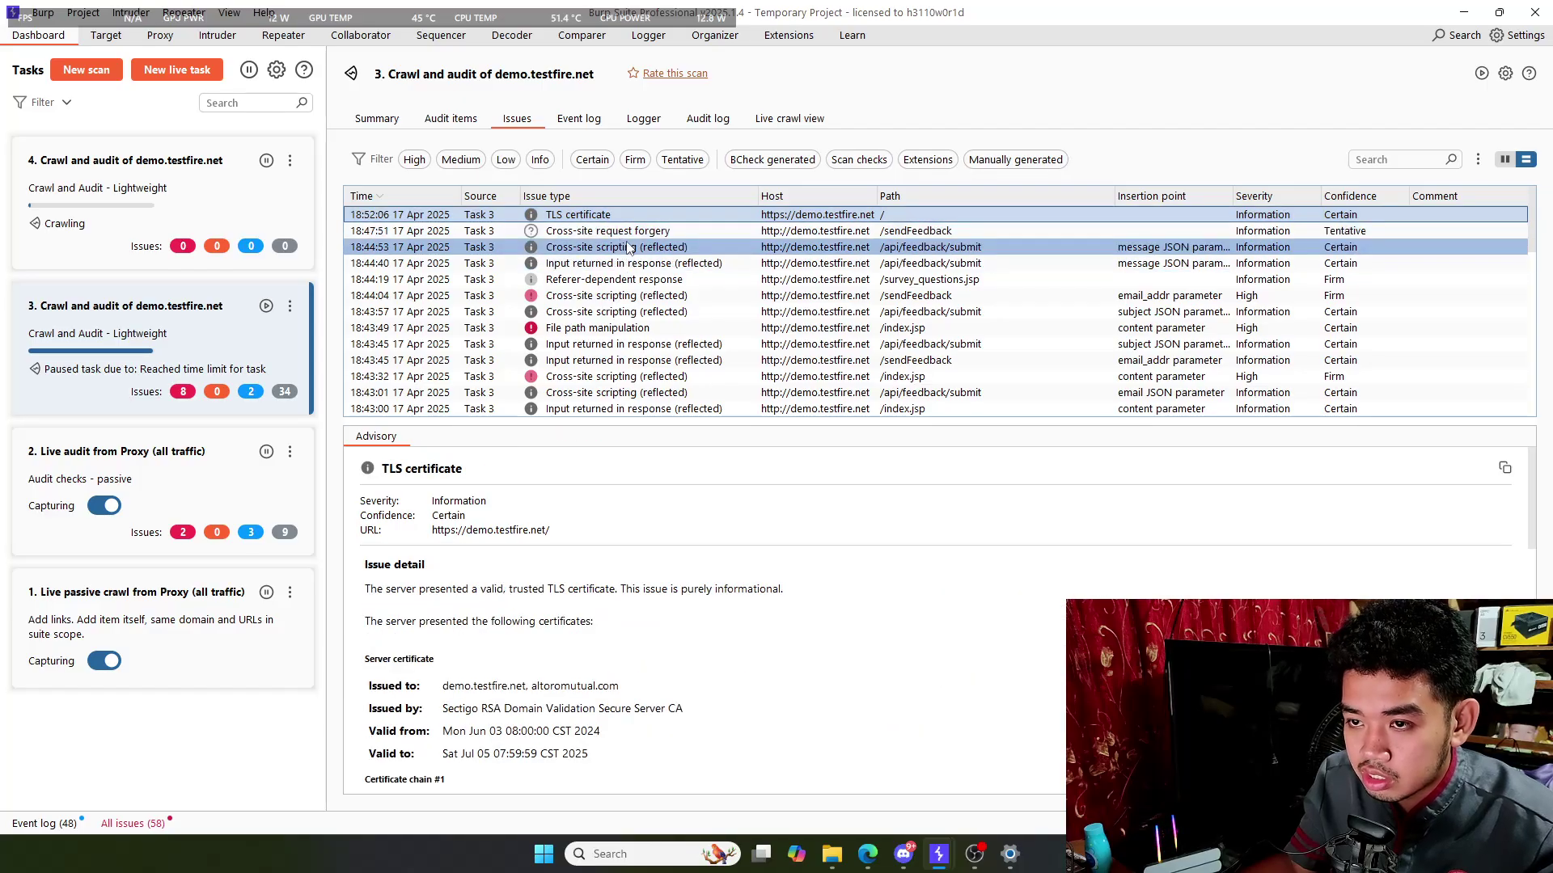
{"action": "left_click", "coordinate": [610, 231]}
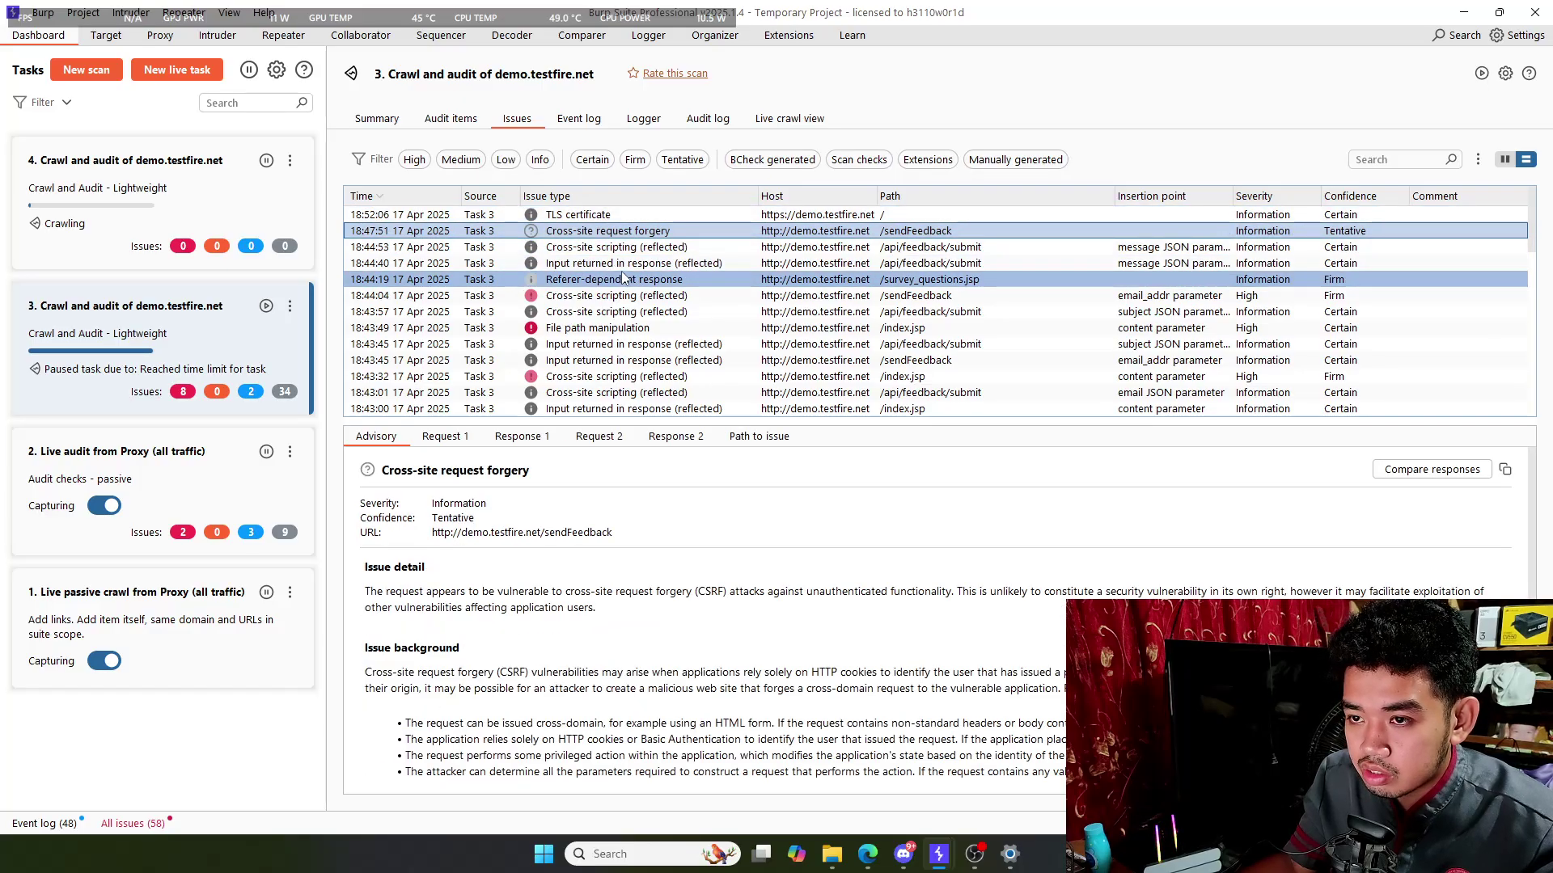
{"action": "left_click", "coordinate": [623, 248]}
{"action": "left_click_drag", "start_coordinate": [623, 253], "coordinate": [734, 270]}
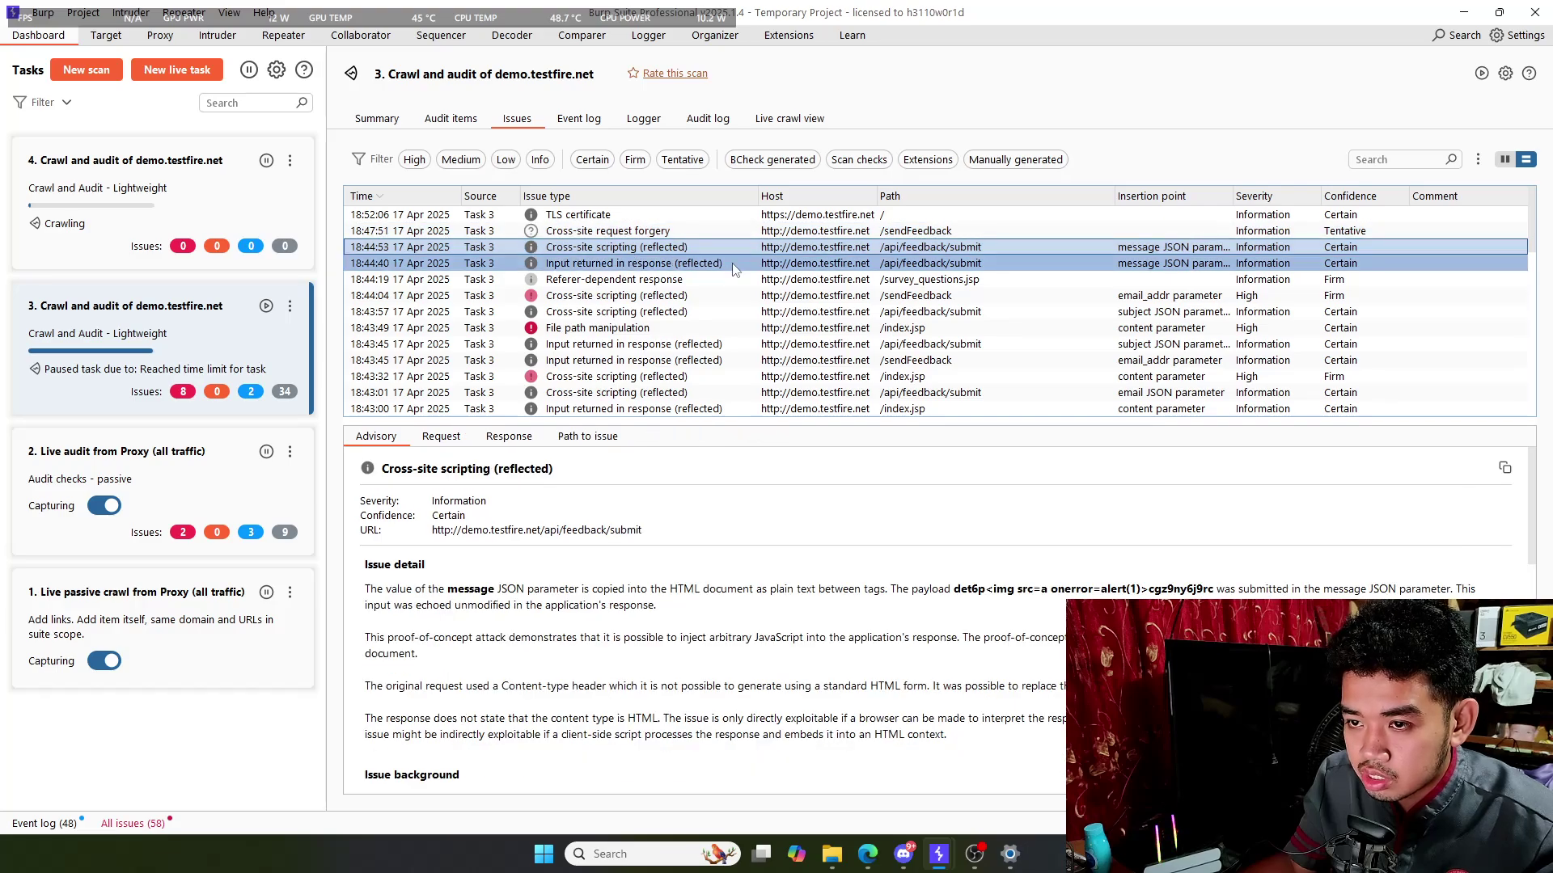
{"action": "left_click", "coordinate": [734, 269]}
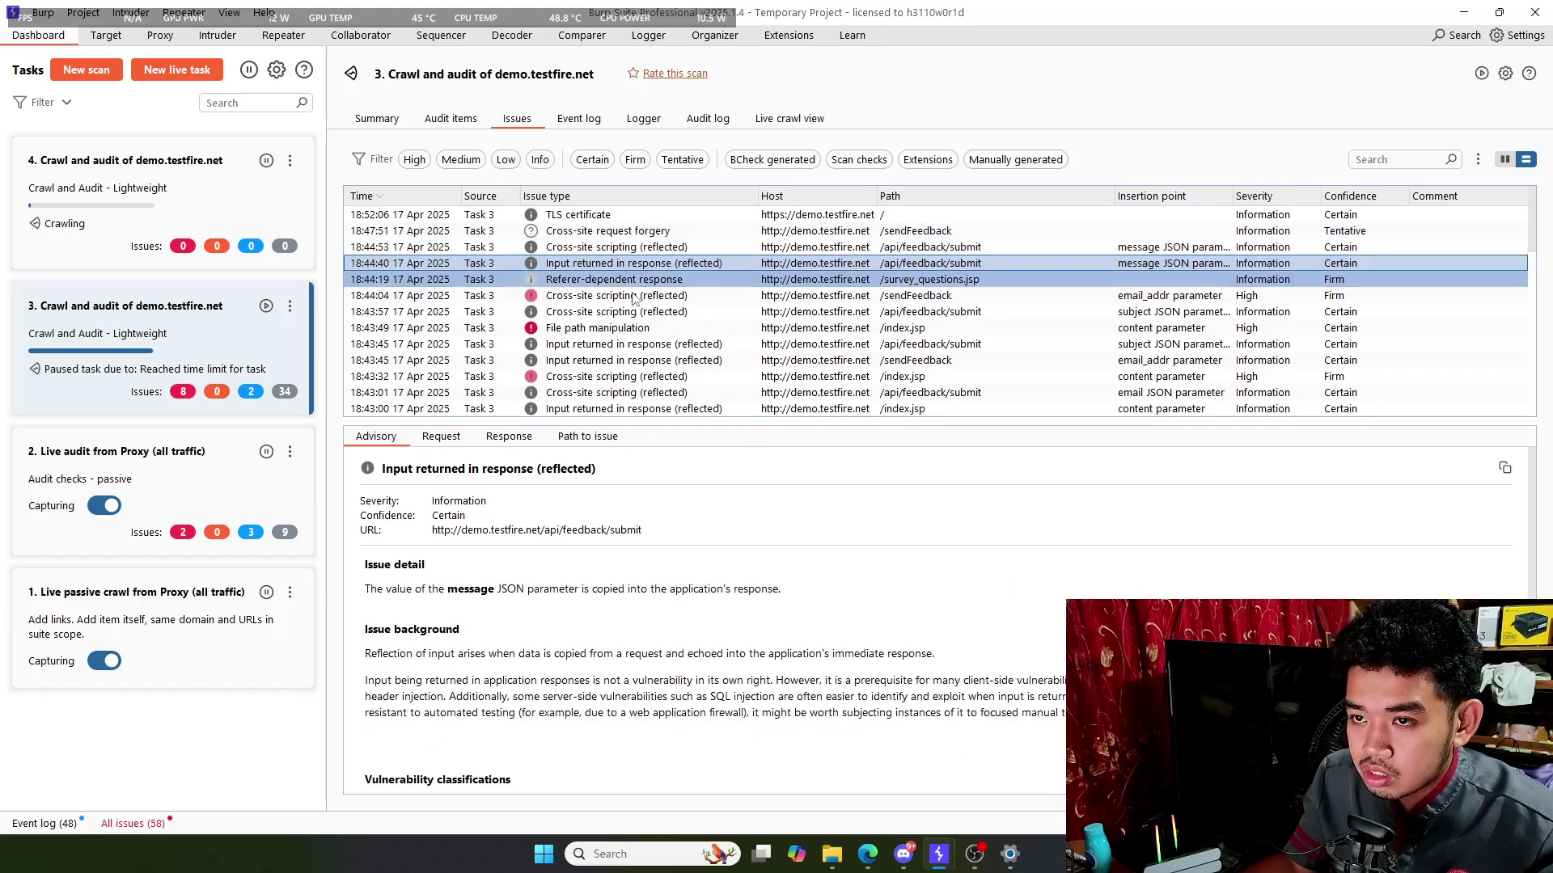
- View the advisories of the reflected cross-site scripting issues on /index.jsp and /sendFeedback, a Cross-domain Referer leakage and a Frameable response issue
{"action": "scroll", "coordinate": [679, 318], "scroll_direction": "down", "scroll_amount": 3}
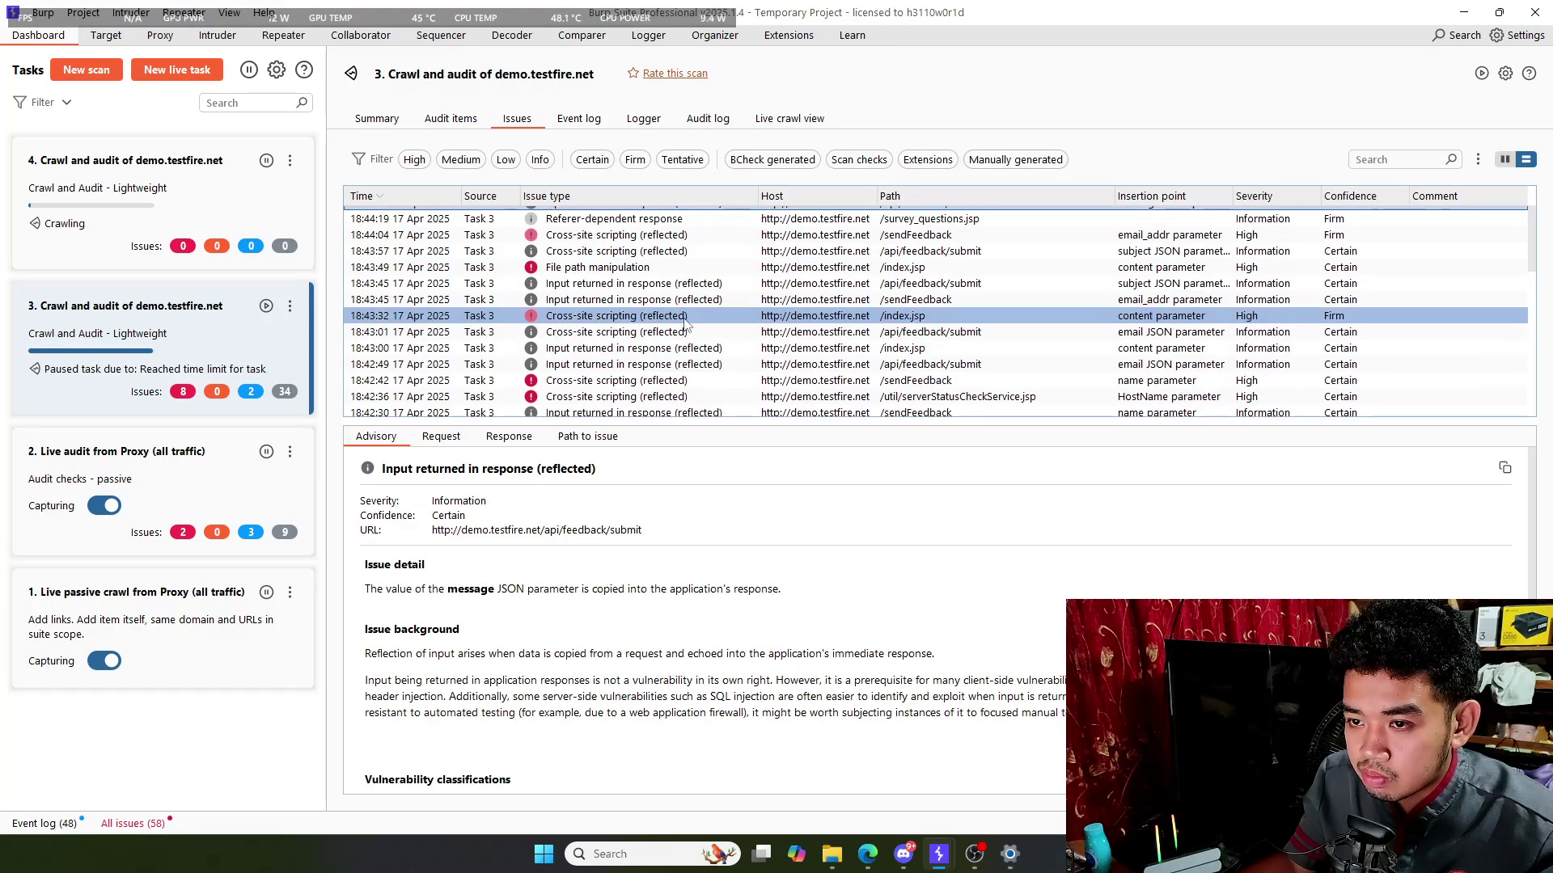
{"action": "left_click", "coordinate": [682, 319]}
{"action": "scroll", "coordinate": [704, 340], "scroll_direction": "down", "scroll_amount": 3}
{"action": "left_click", "coordinate": [709, 321]}
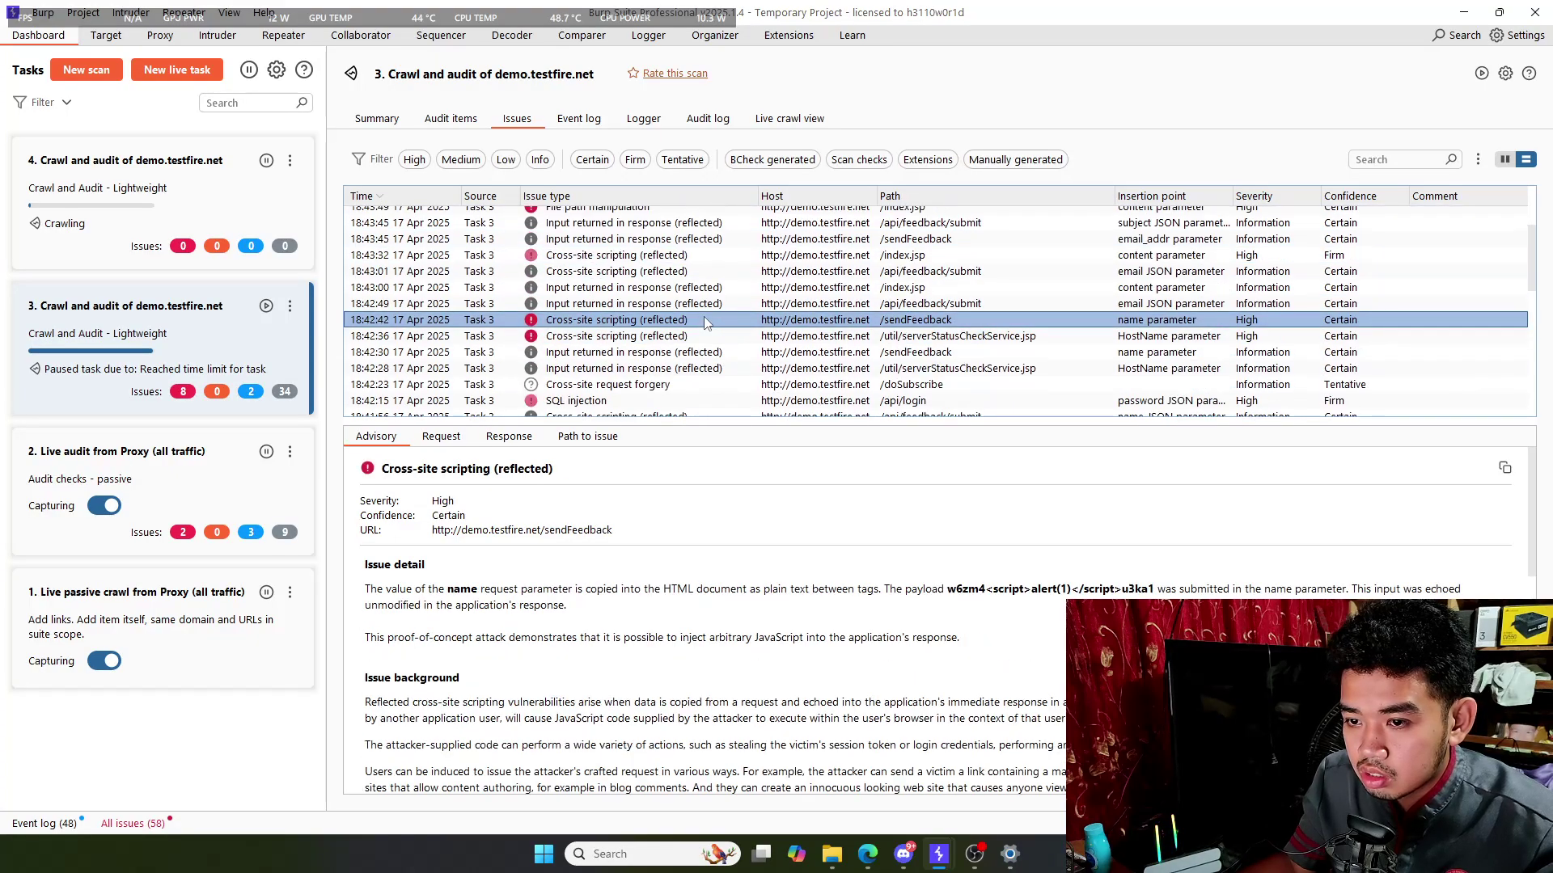
{"action": "scroll", "coordinate": [744, 361], "scroll_direction": "down", "scroll_amount": 3}
{"action": "scroll", "coordinate": [744, 361], "scroll_direction": "down", "scroll_amount": 9}
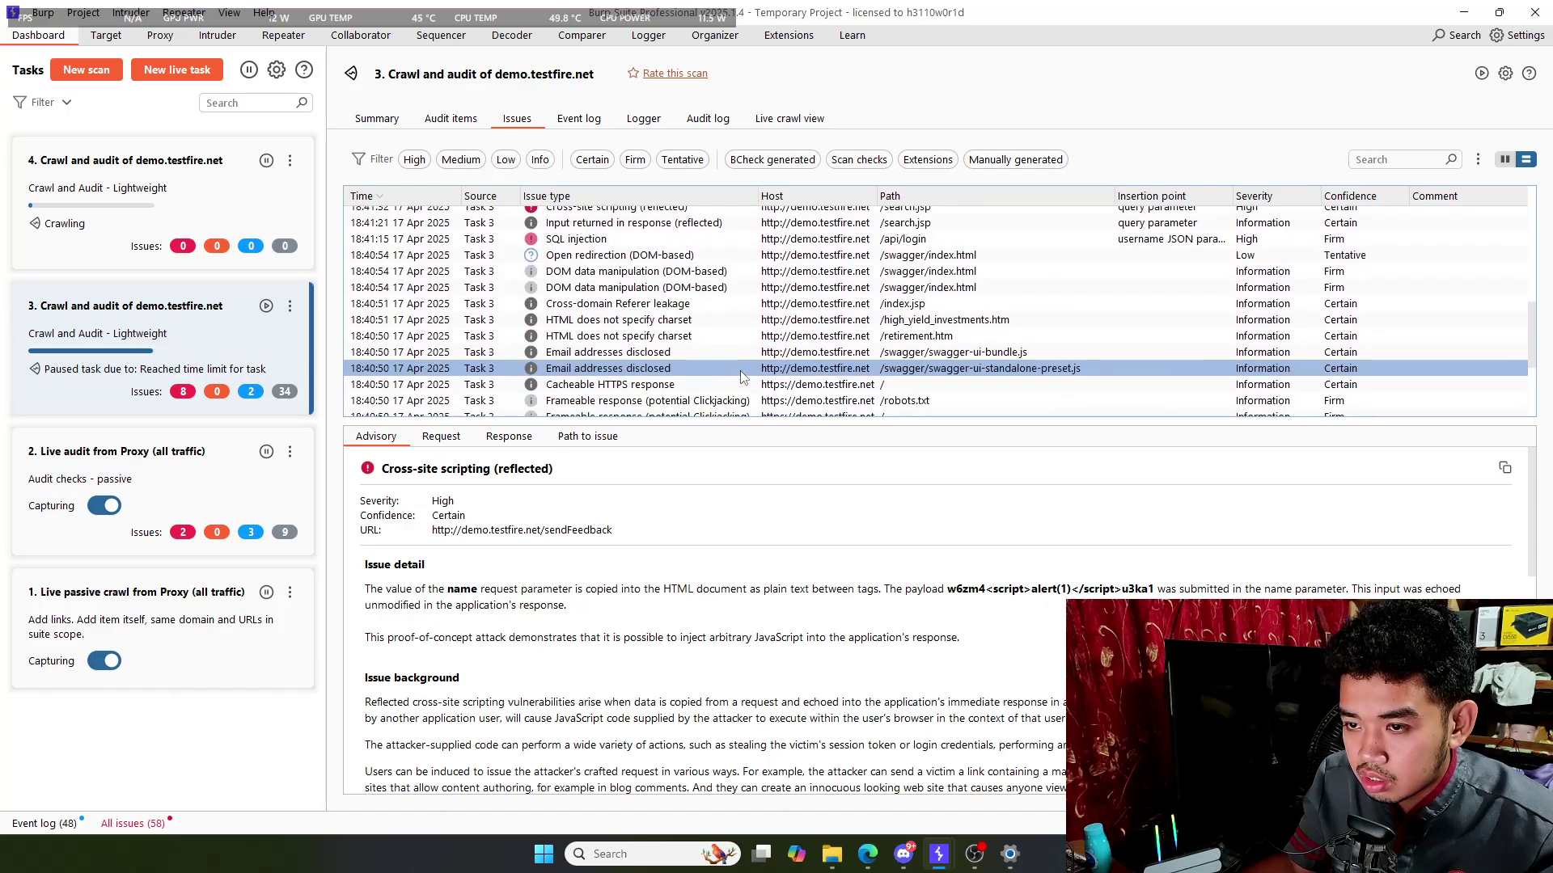
{"action": "left_click", "coordinate": [737, 378]}
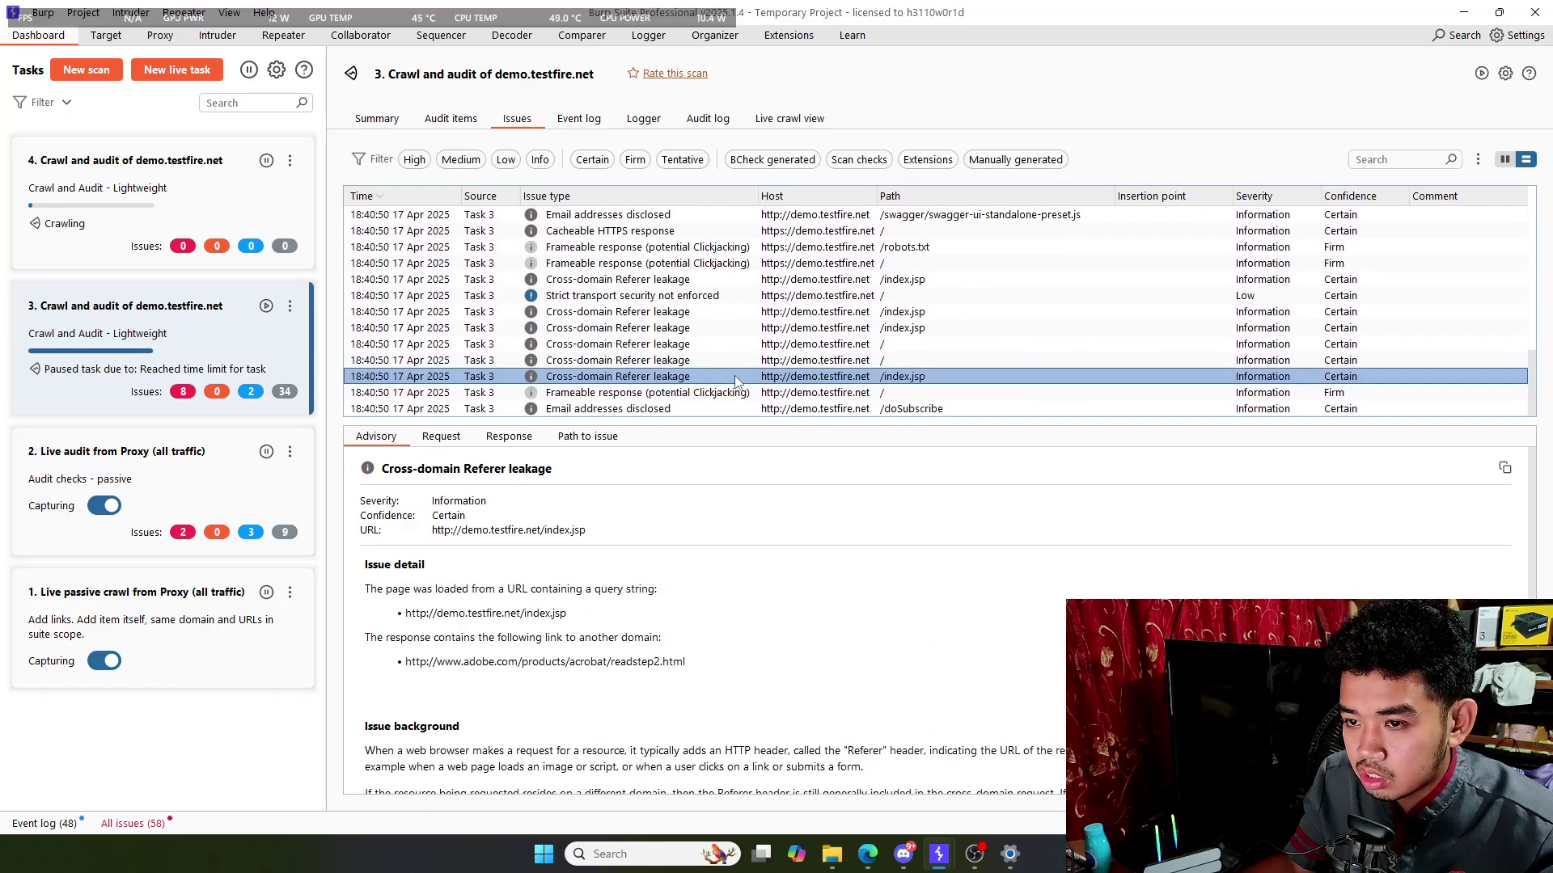
{"action": "left_click", "coordinate": [737, 392]}
{"action": "scroll", "coordinate": [728, 380], "scroll_direction": "up", "scroll_amount": 10}
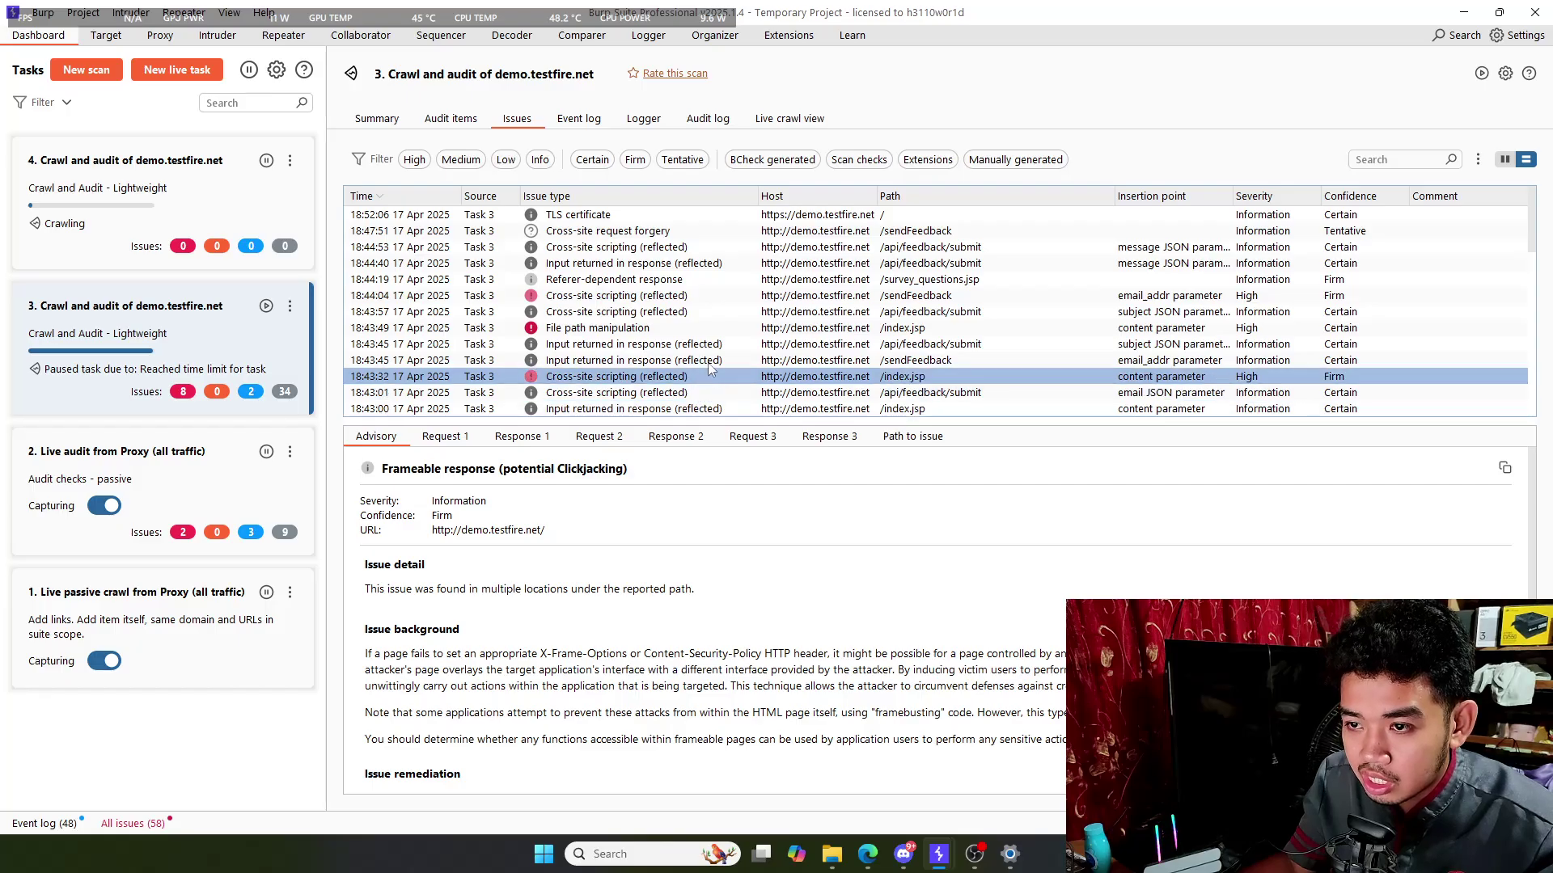
- Examine the File path manipulation advisory for /index.jsp and browse the remaining issues of the scan
{"action": "left_click", "coordinate": [705, 328]}
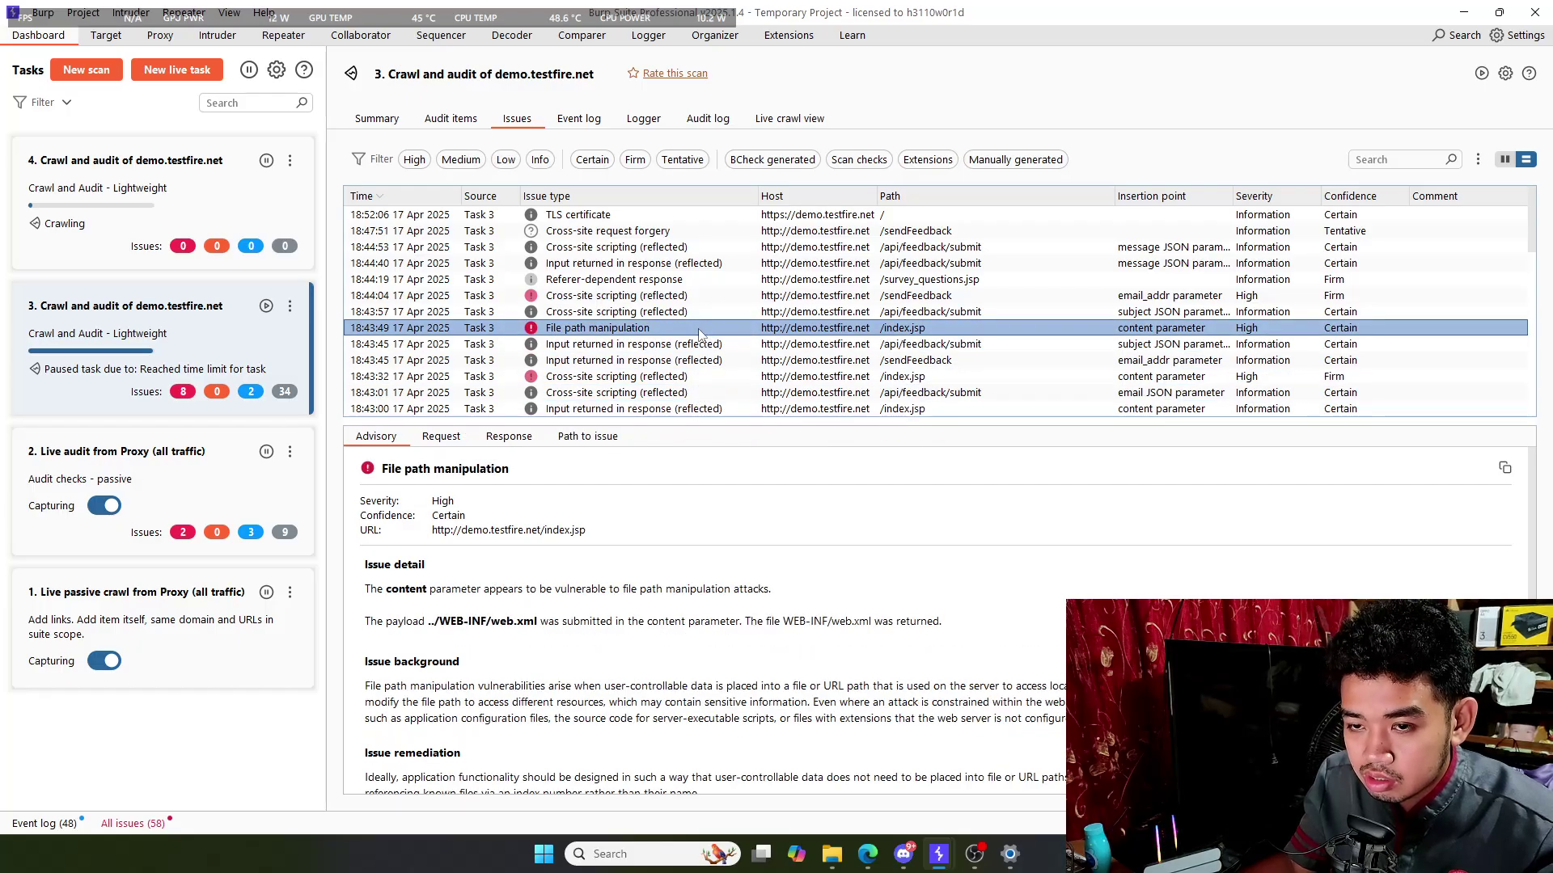
{"action": "scroll", "coordinate": [712, 332], "scroll_direction": "down", "scroll_amount": 3}
{"action": "scroll", "coordinate": [715, 348], "scroll_direction": "up", "scroll_amount": 3}
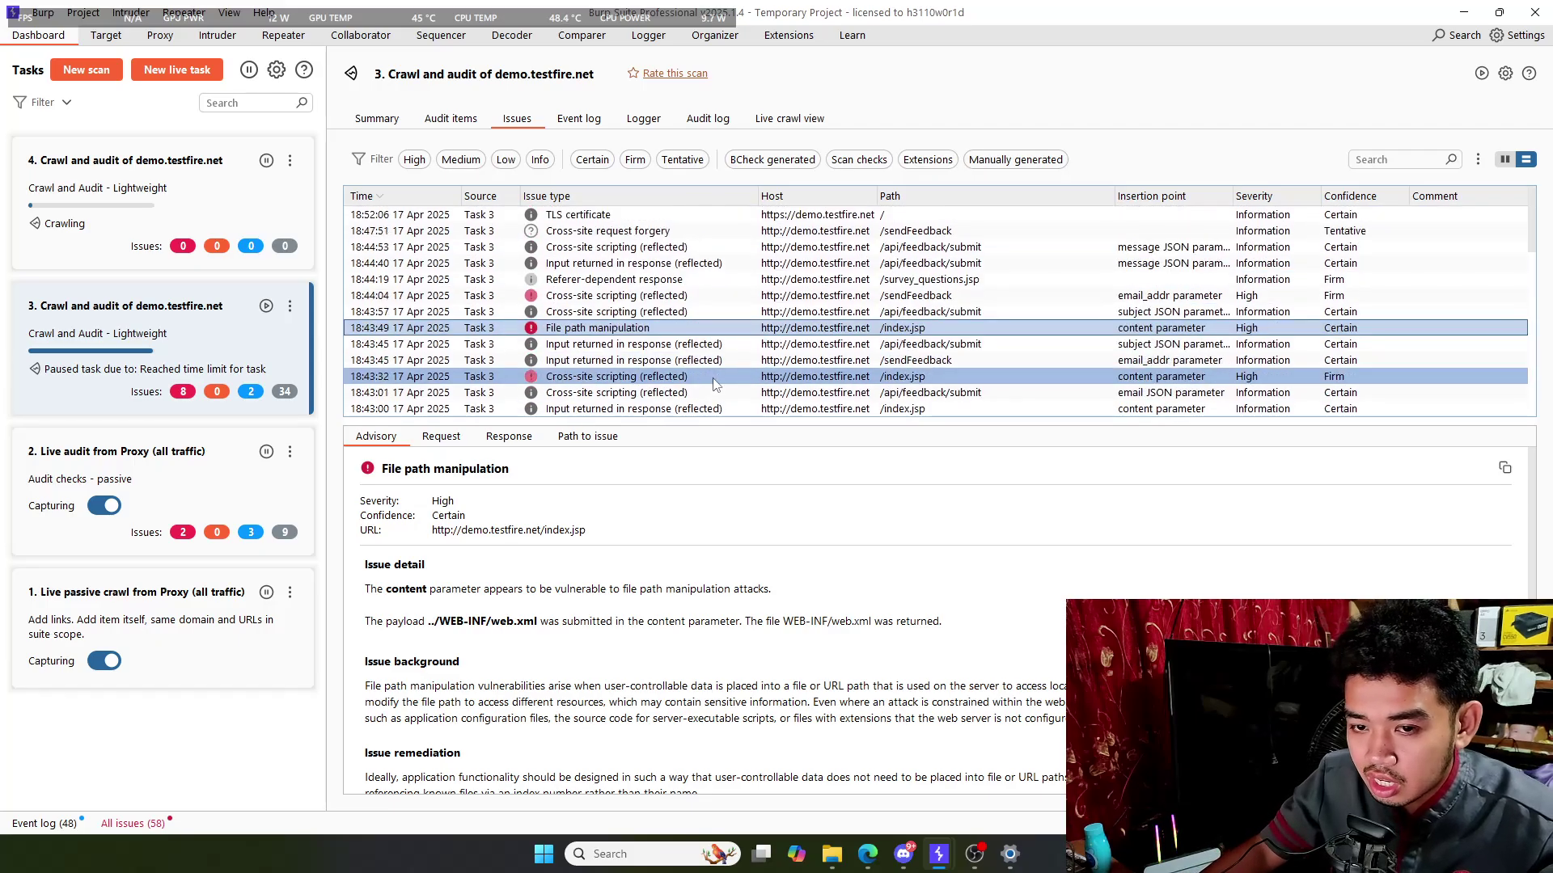
{"action": "scroll", "coordinate": [715, 380], "scroll_direction": "down", "scroll_amount": 5}
{"action": "scroll", "coordinate": [728, 368], "scroll_direction": "down", "scroll_amount": 5}
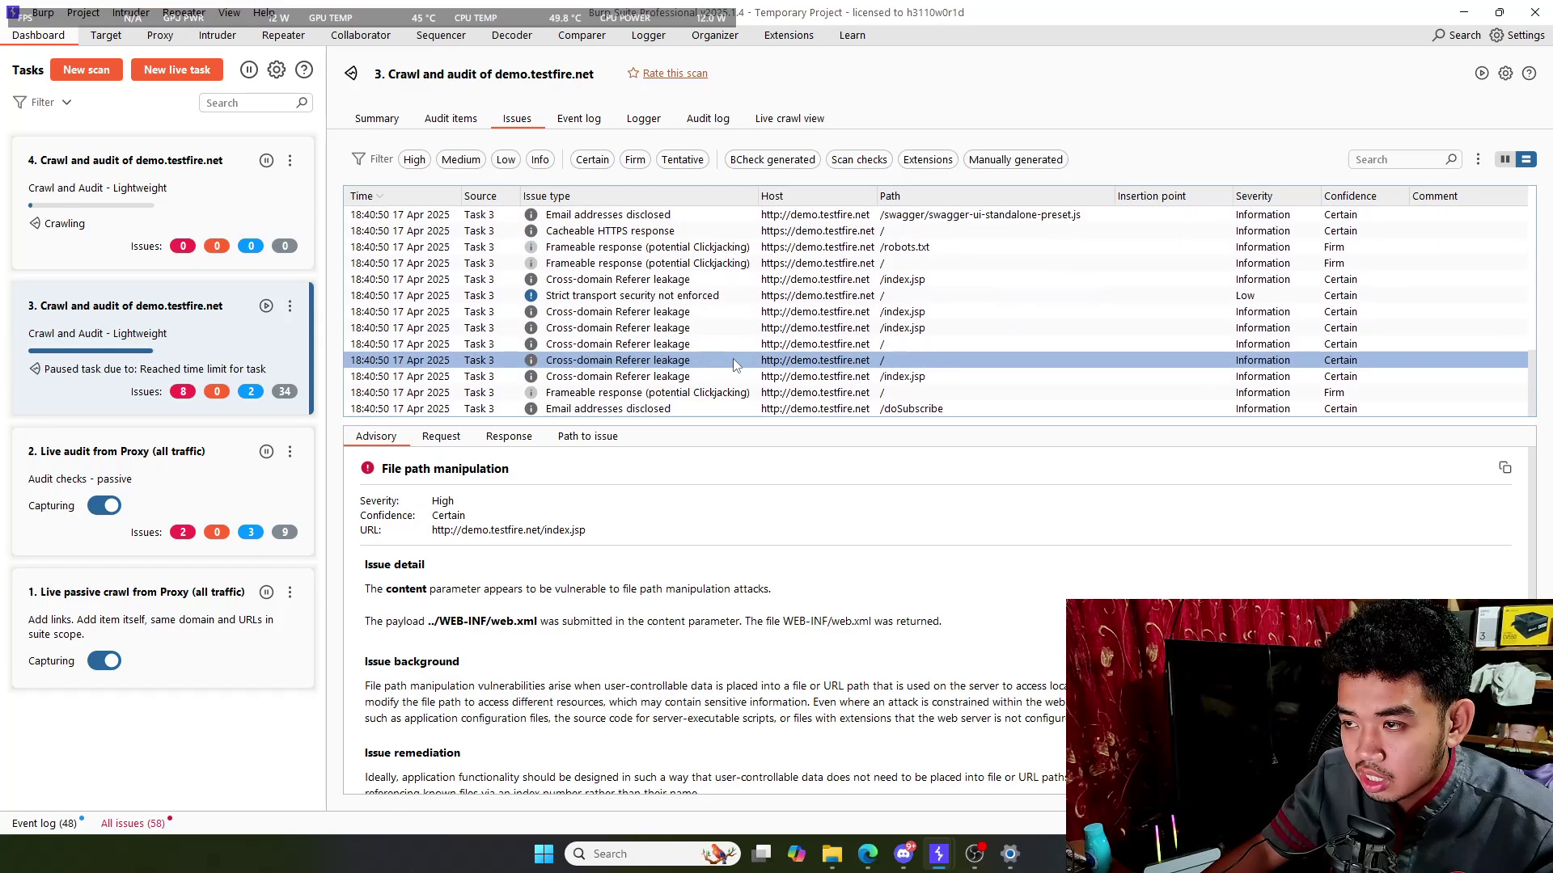
{"action": "scroll", "coordinate": [736, 372], "scroll_direction": "up", "scroll_amount": 10}
- Read the issue detail and background of the Input returned in response issue for the message JSON parameter on /api/feedback/submit
{"action": "key", "text": "Up"}
{"action": "key", "text": "Up"}
{"action": "key", "text": "Up"}
{"action": "key", "text": "Up"}
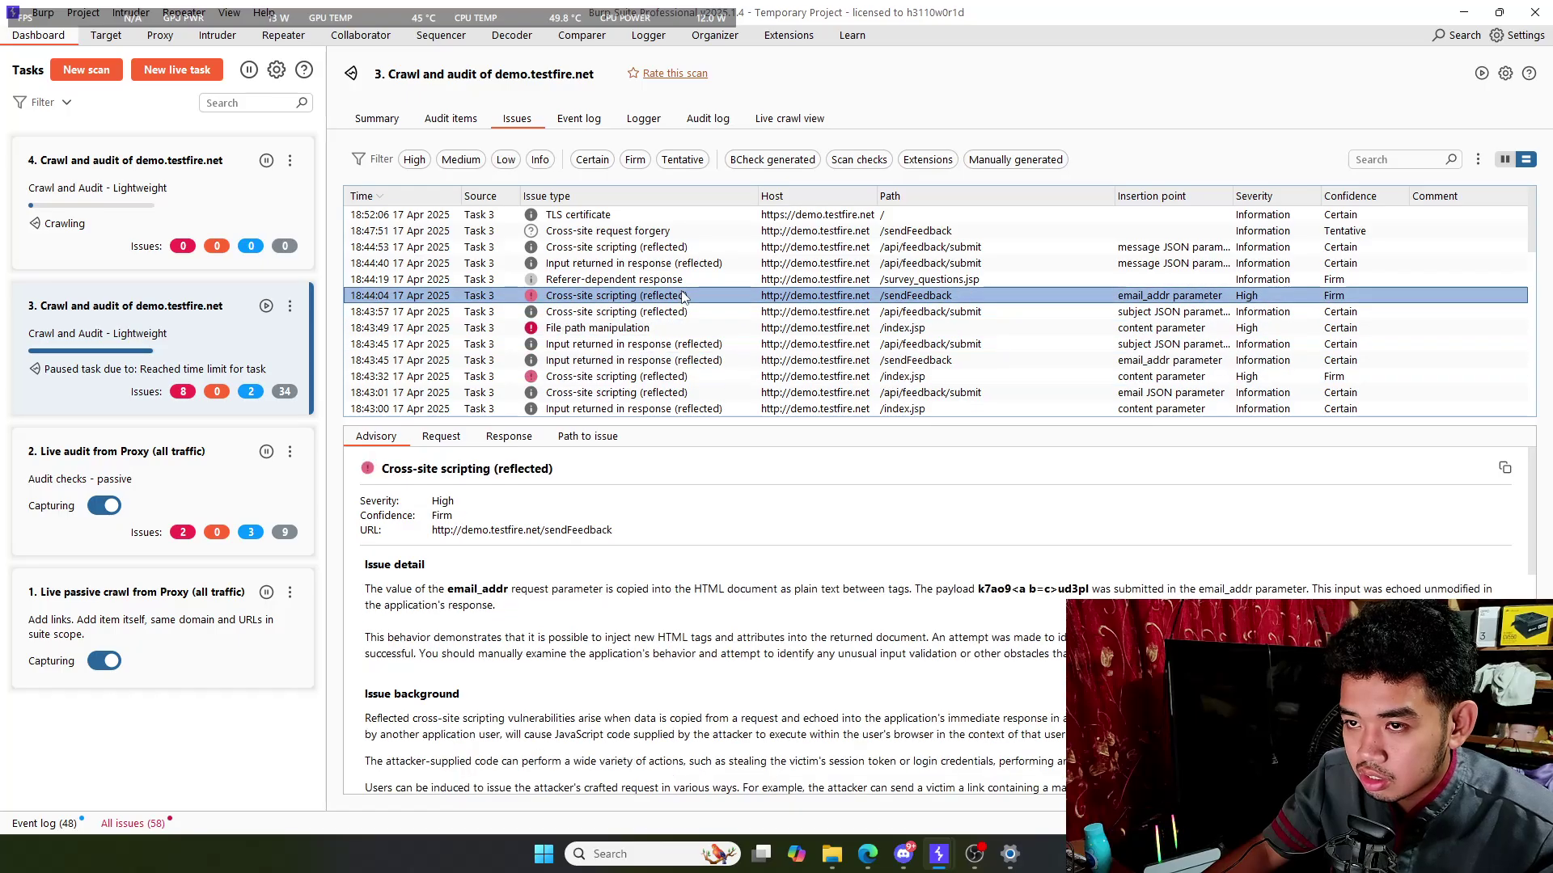
{"action": "scroll", "coordinate": [623, 639], "scroll_direction": "down", "scroll_amount": 1}
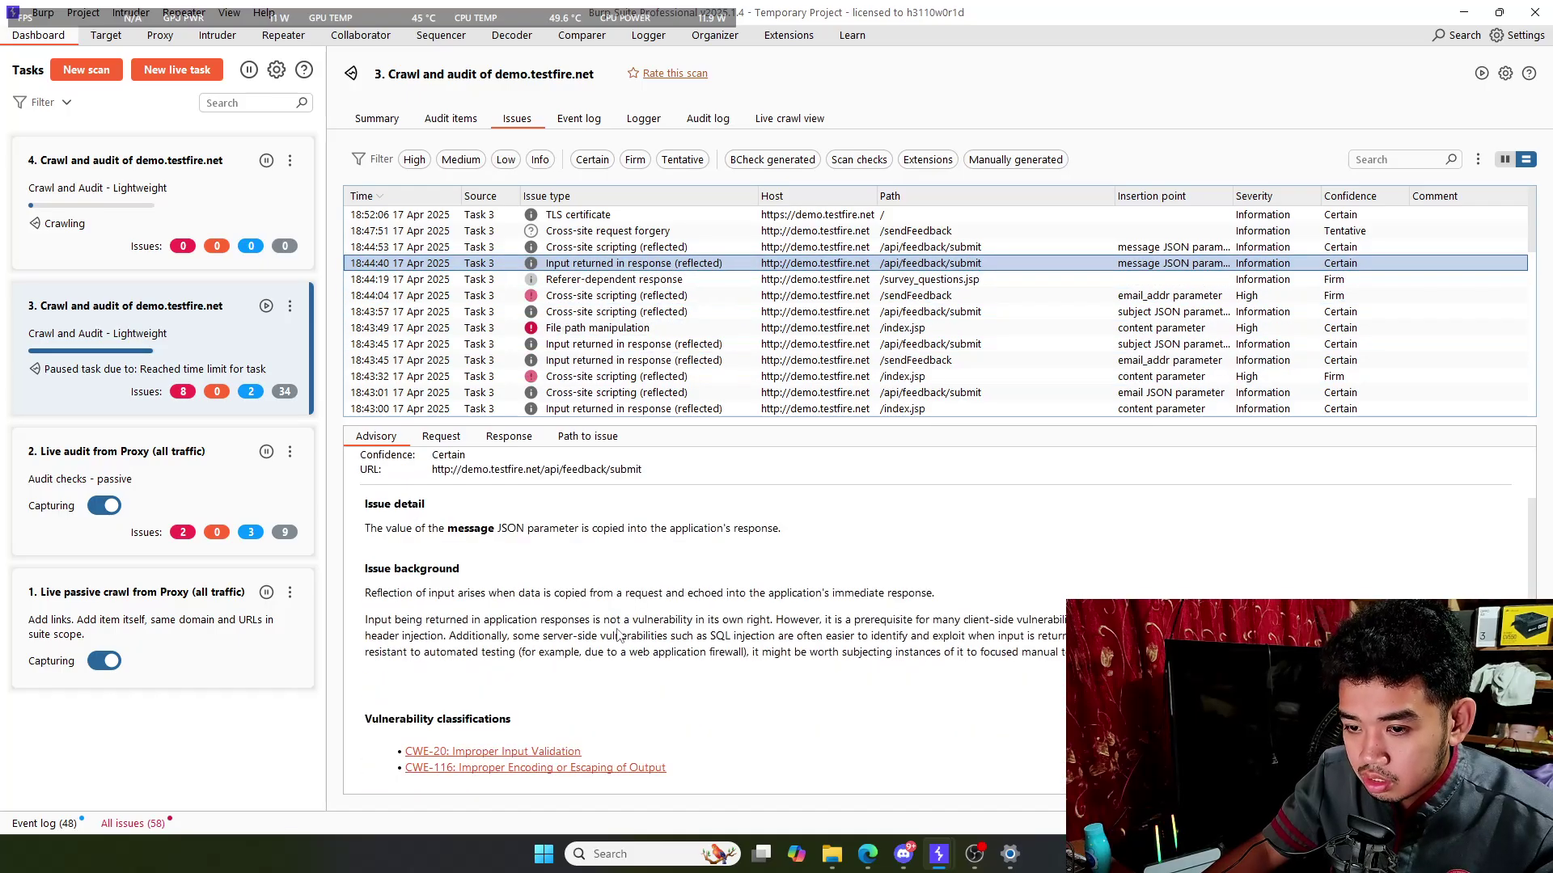
{"action": "scroll", "coordinate": [443, 668], "scroll_direction": "up", "scroll_amount": 1}
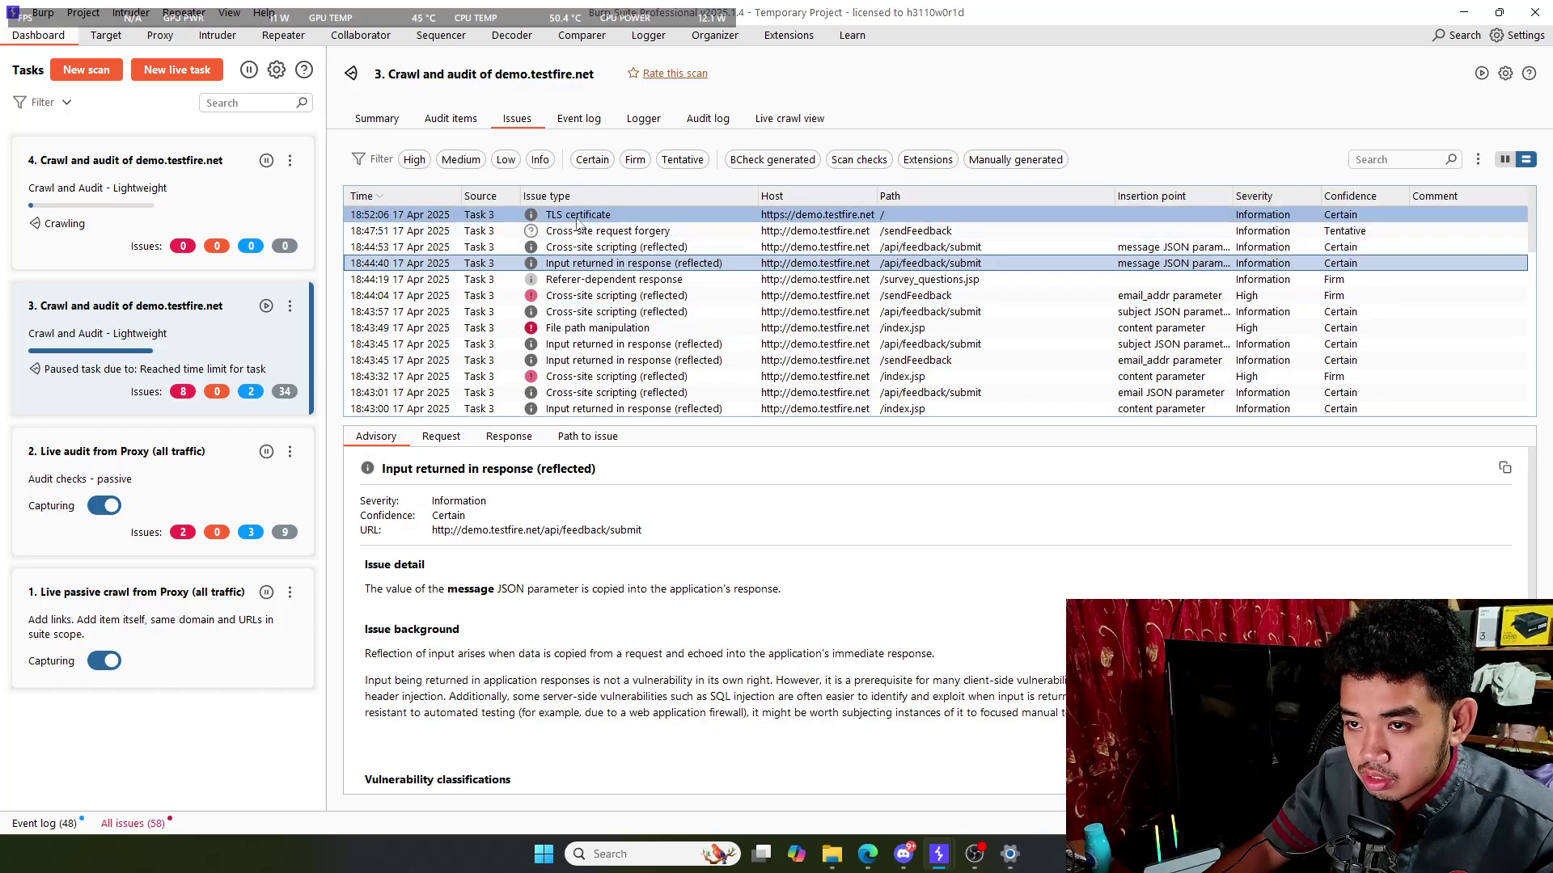
{"action": "left_click_drag", "start_coordinate": [364, 589], "coordinate": [781, 590]}
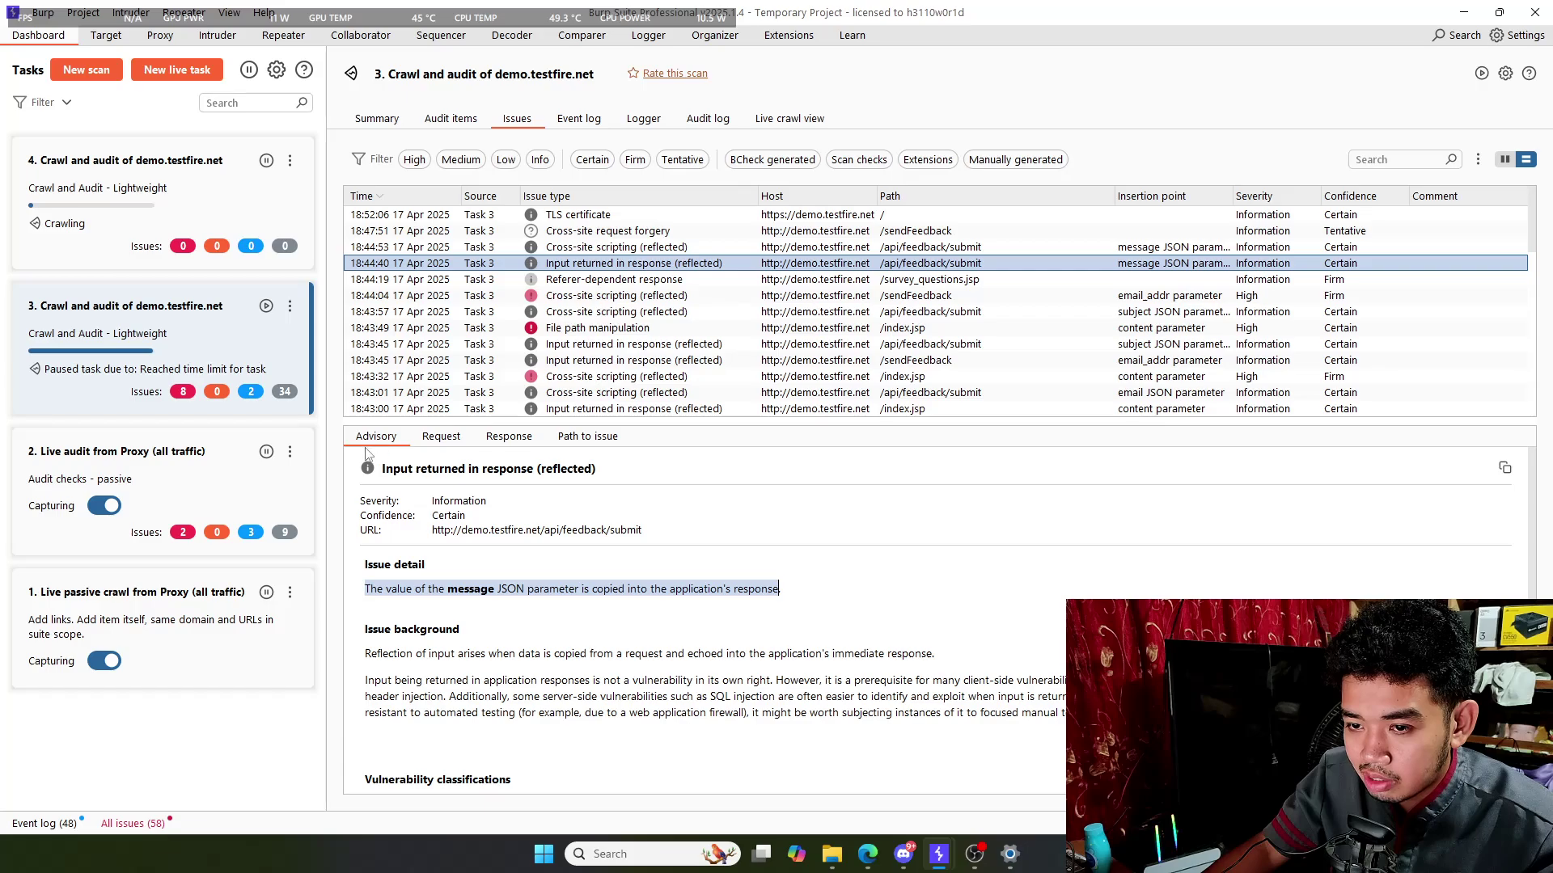
{"action": "left_click", "coordinate": [454, 603]}
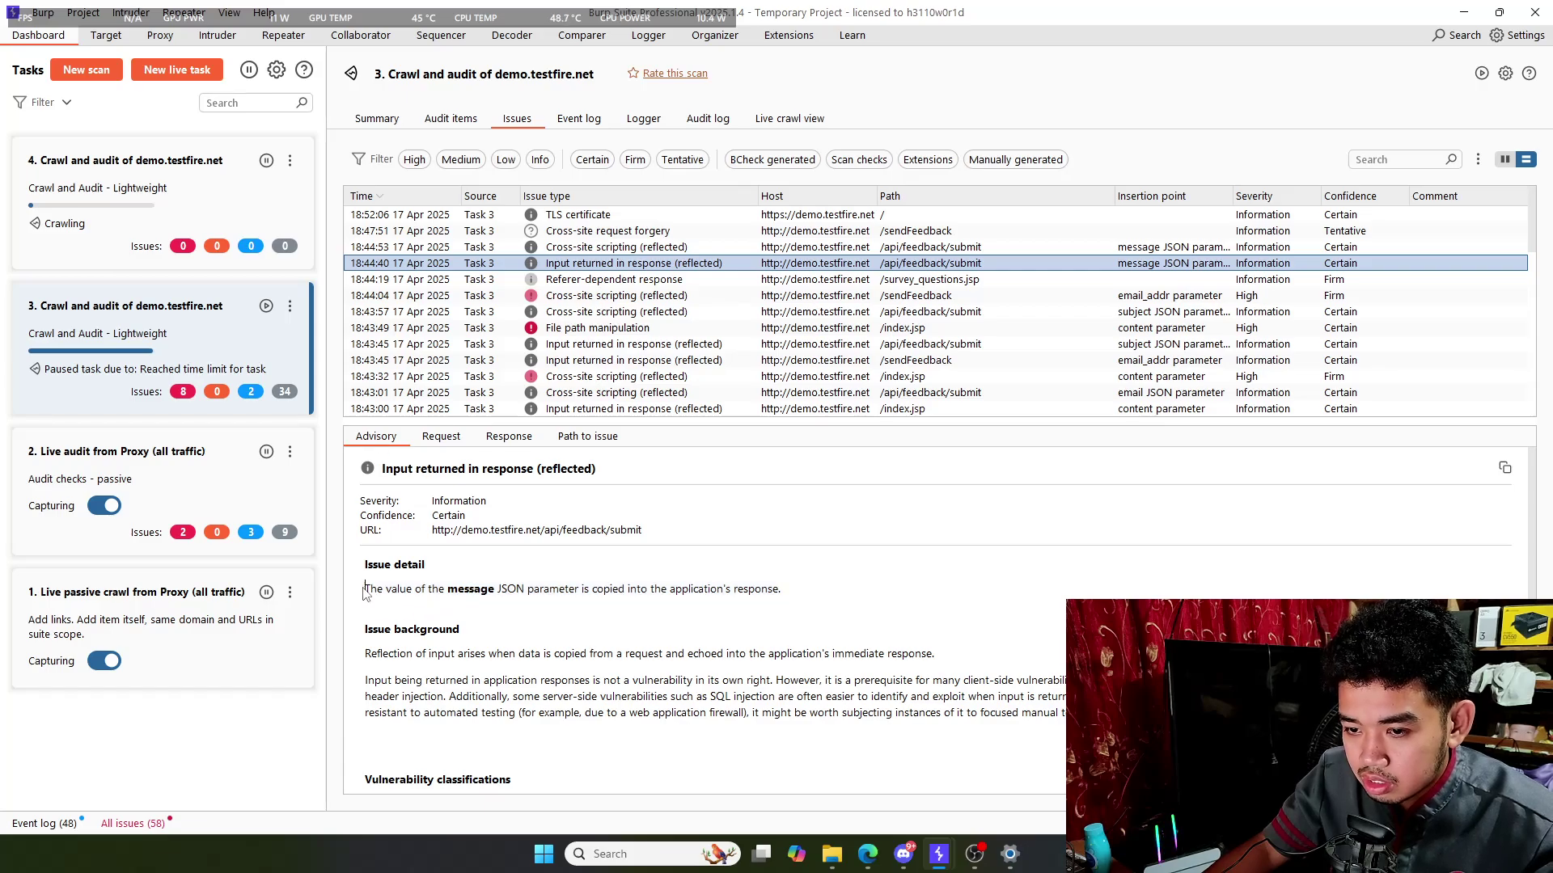
{"action": "left_click_drag", "start_coordinate": [364, 590], "coordinate": [781, 590]}
{"action": "left_click", "coordinate": [429, 608]}
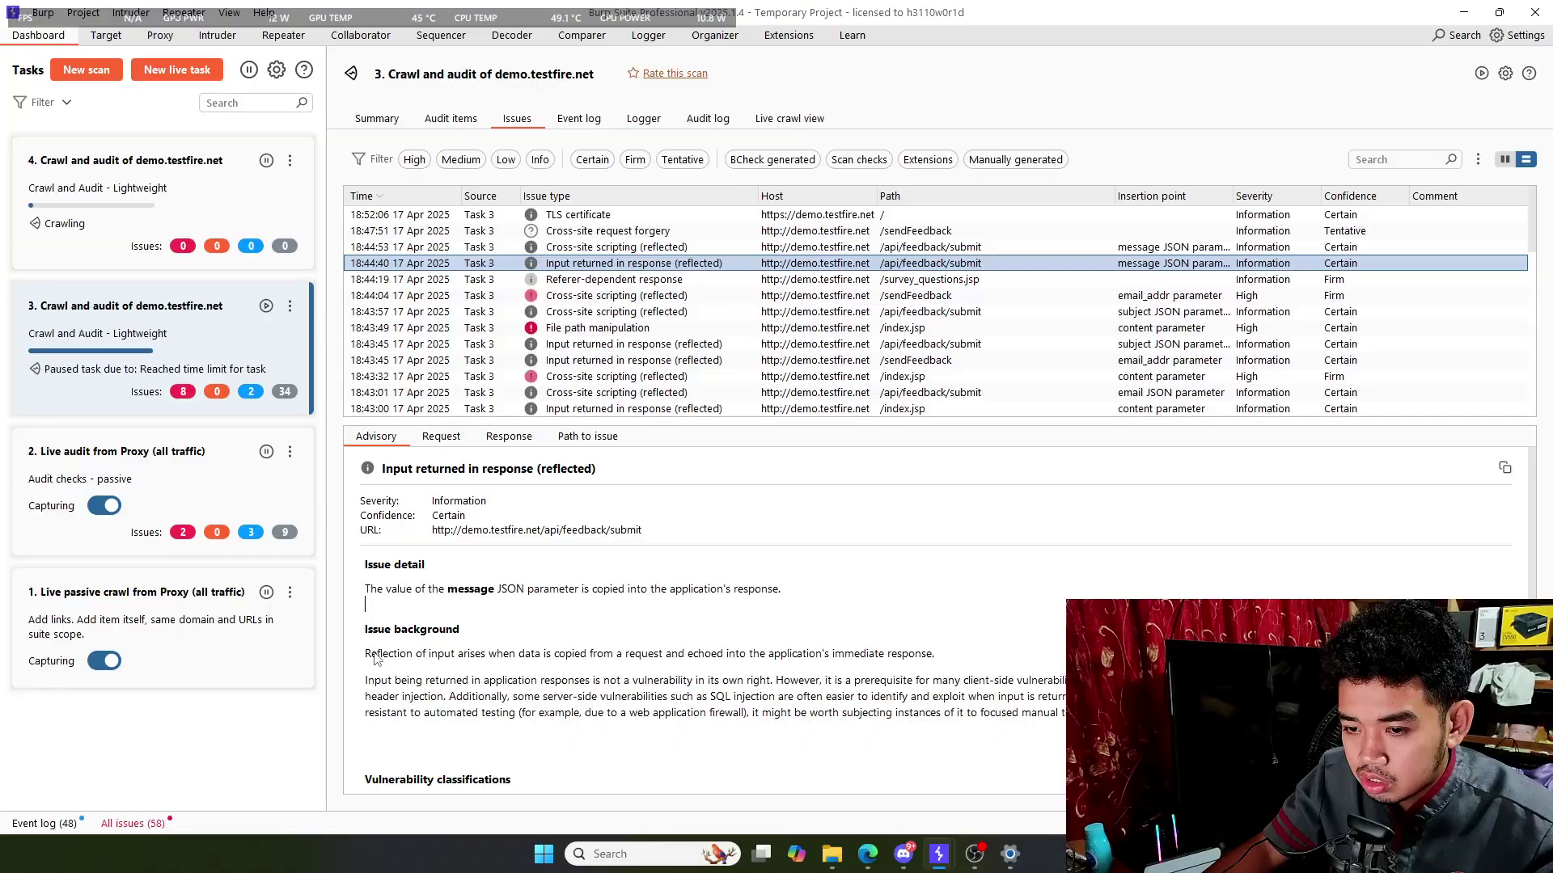
{"action": "scroll", "coordinate": [387, 654], "scroll_direction": "down", "scroll_amount": 1}
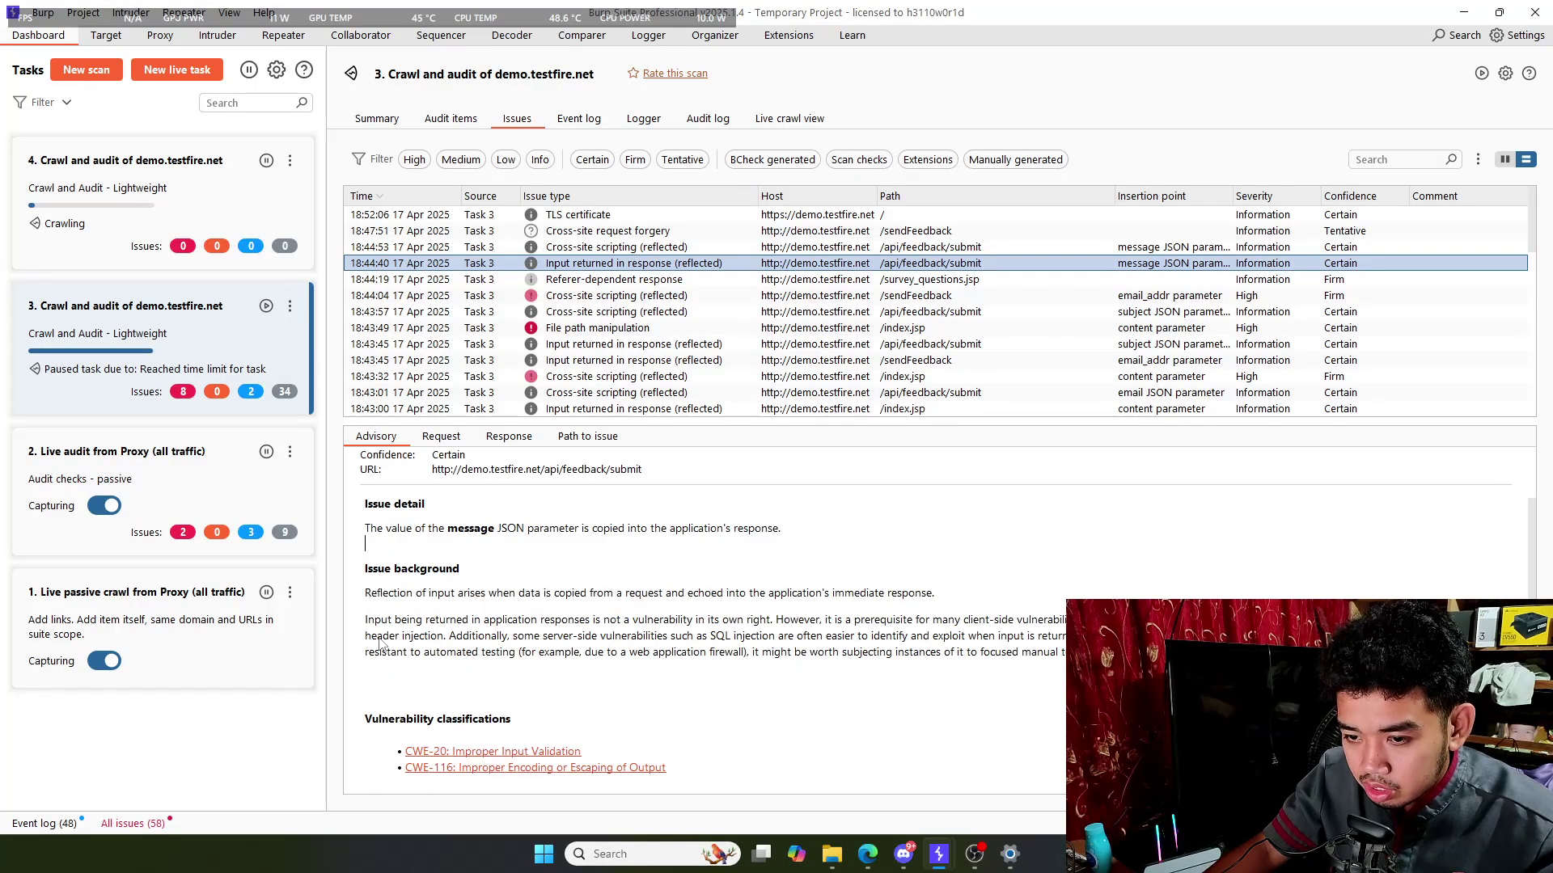
- Finish reading the issue background on how reflected input from the message parameter arises
{"action": "left_click_drag", "start_coordinate": [364, 600], "coordinate": [440, 610]}
{"action": "left_click", "coordinate": [443, 608]}
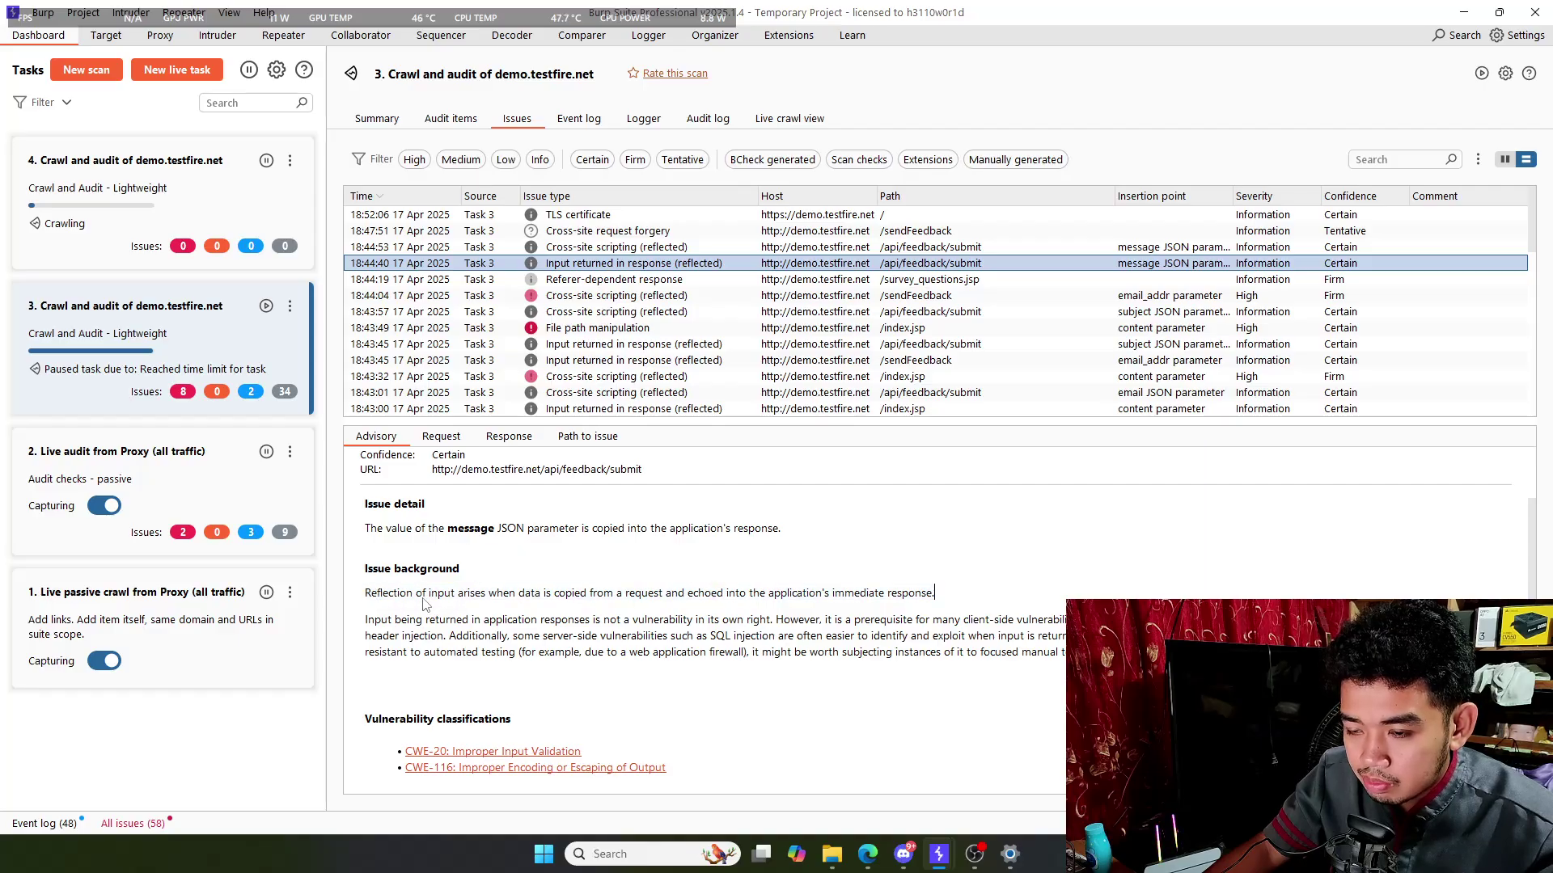
{"action": "scroll", "coordinate": [679, 612], "scroll_direction": "down", "scroll_amount": 1}
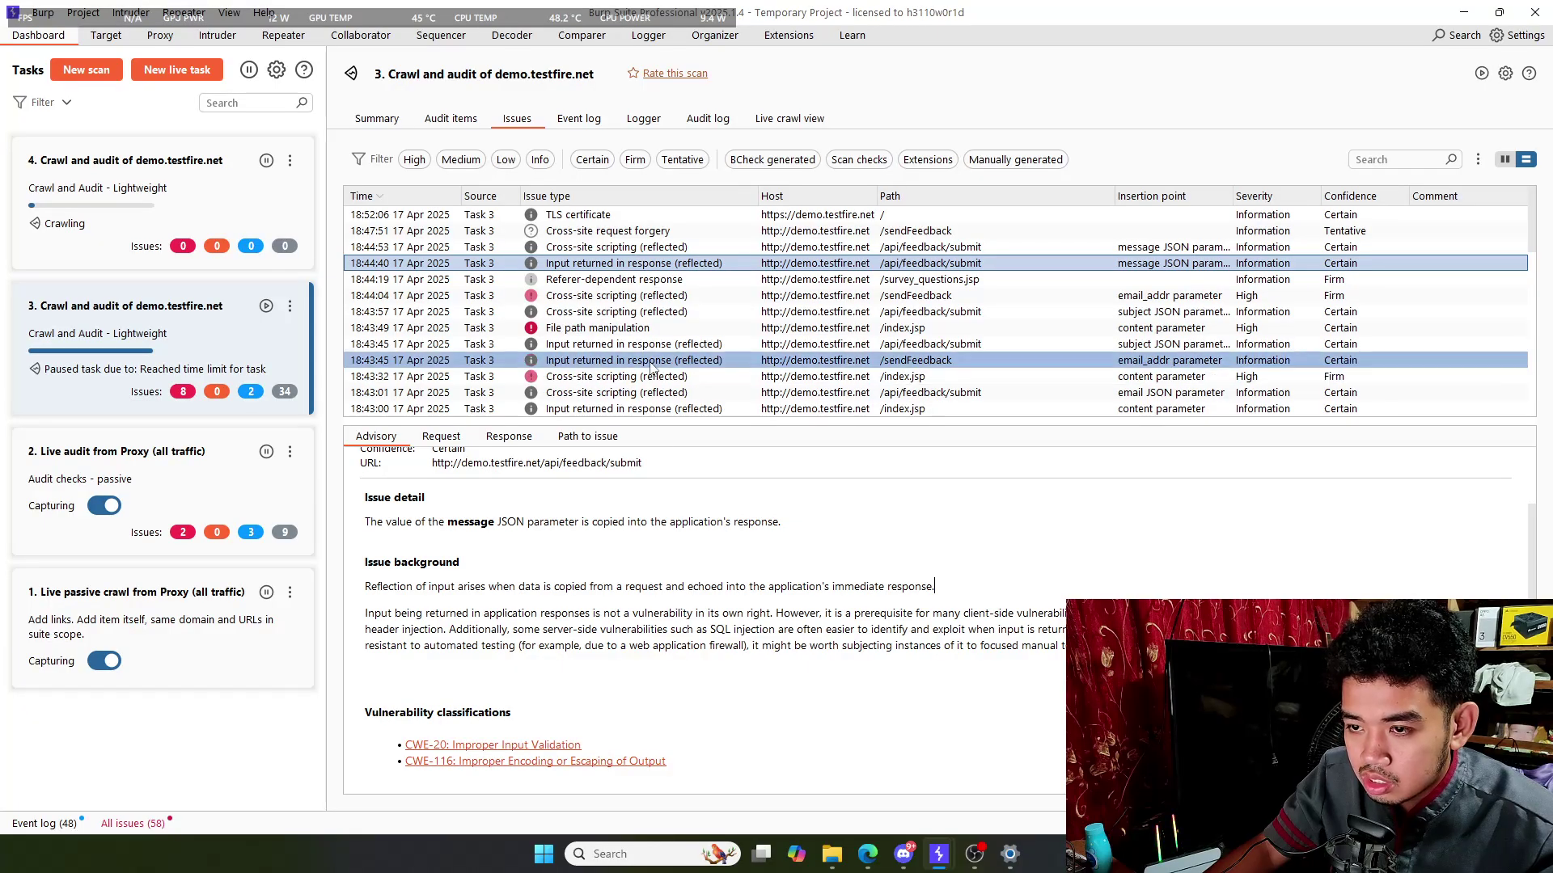
- Open the File path manipulation issue for /index.jsp and read its issue background and remediation advice
{"action": "key", "text": "Down"}
{"action": "key", "text": "Down"}
{"action": "key", "text": "Down"}
{"action": "key", "text": "Down"}
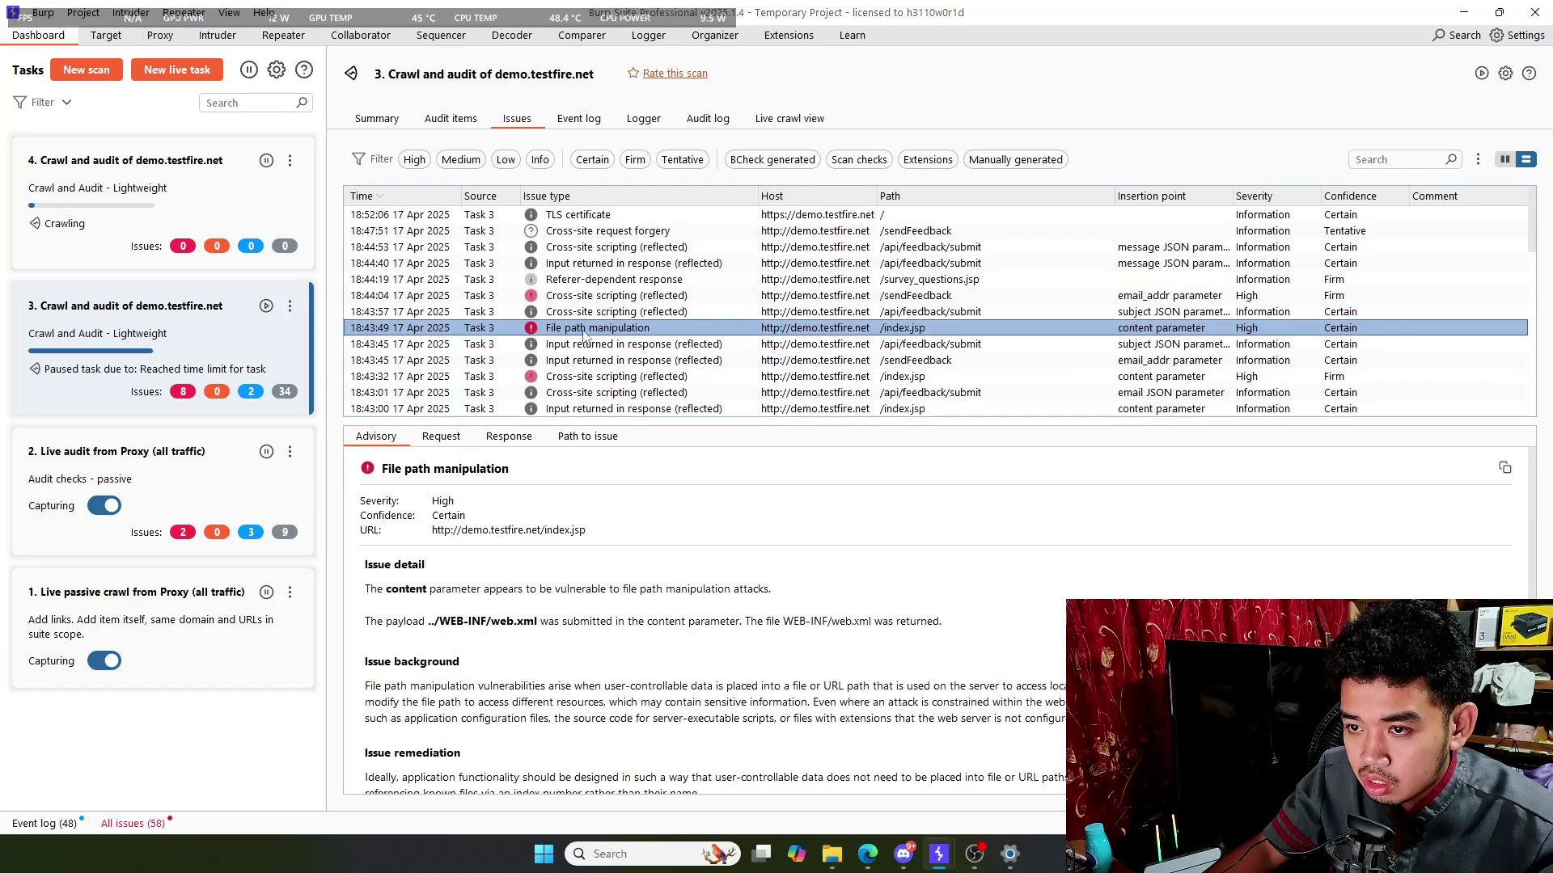
{"action": "scroll", "coordinate": [579, 636], "scroll_direction": "down", "scroll_amount": 2}
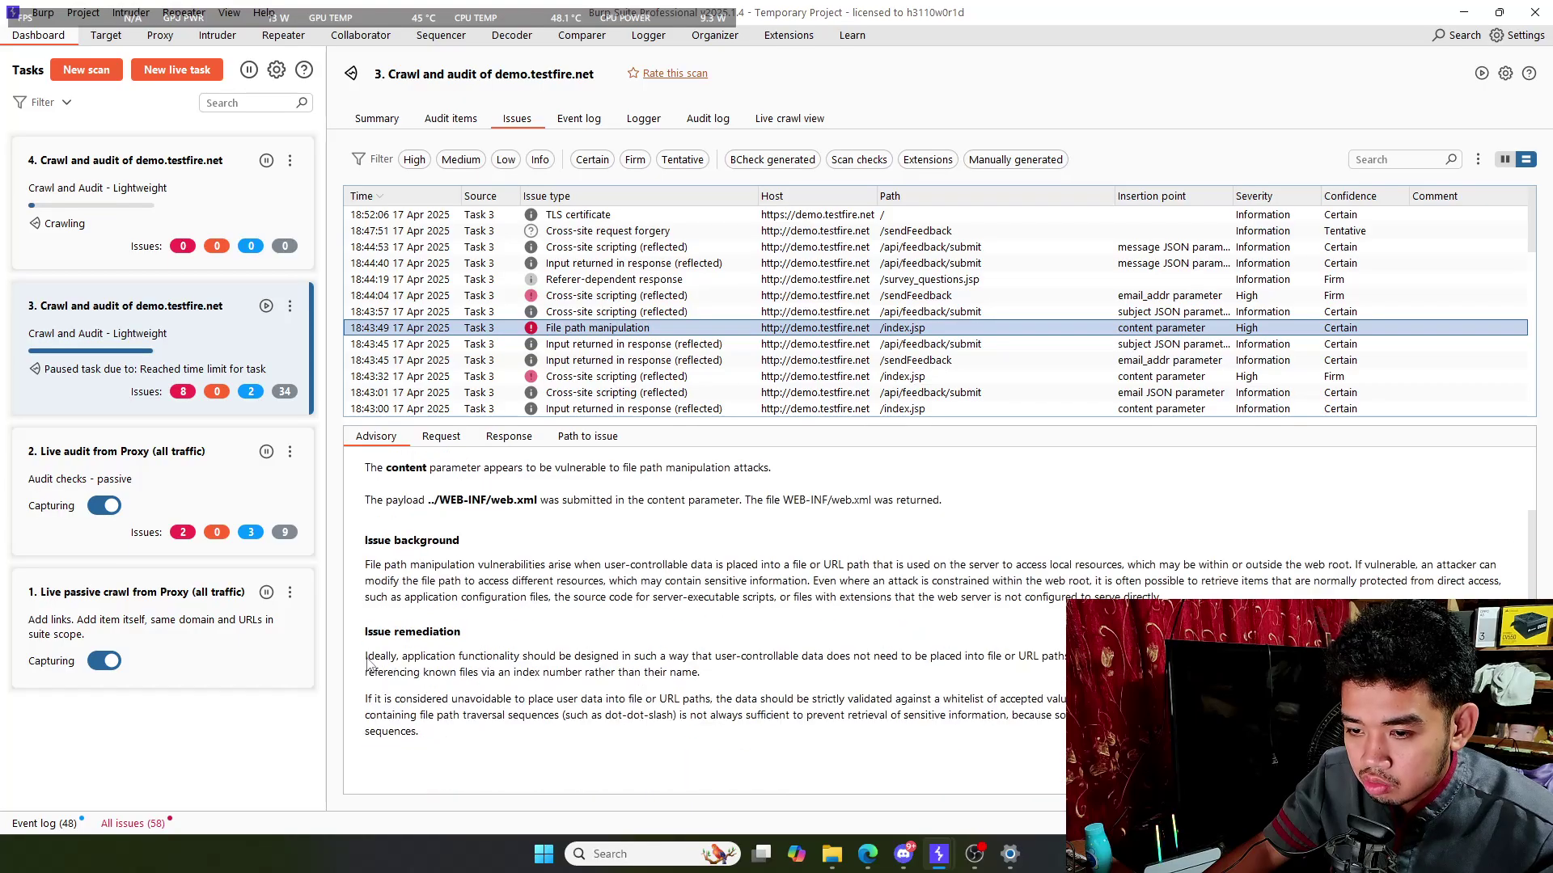
{"action": "left_click_drag", "start_coordinate": [369, 662], "coordinate": [701, 672]}
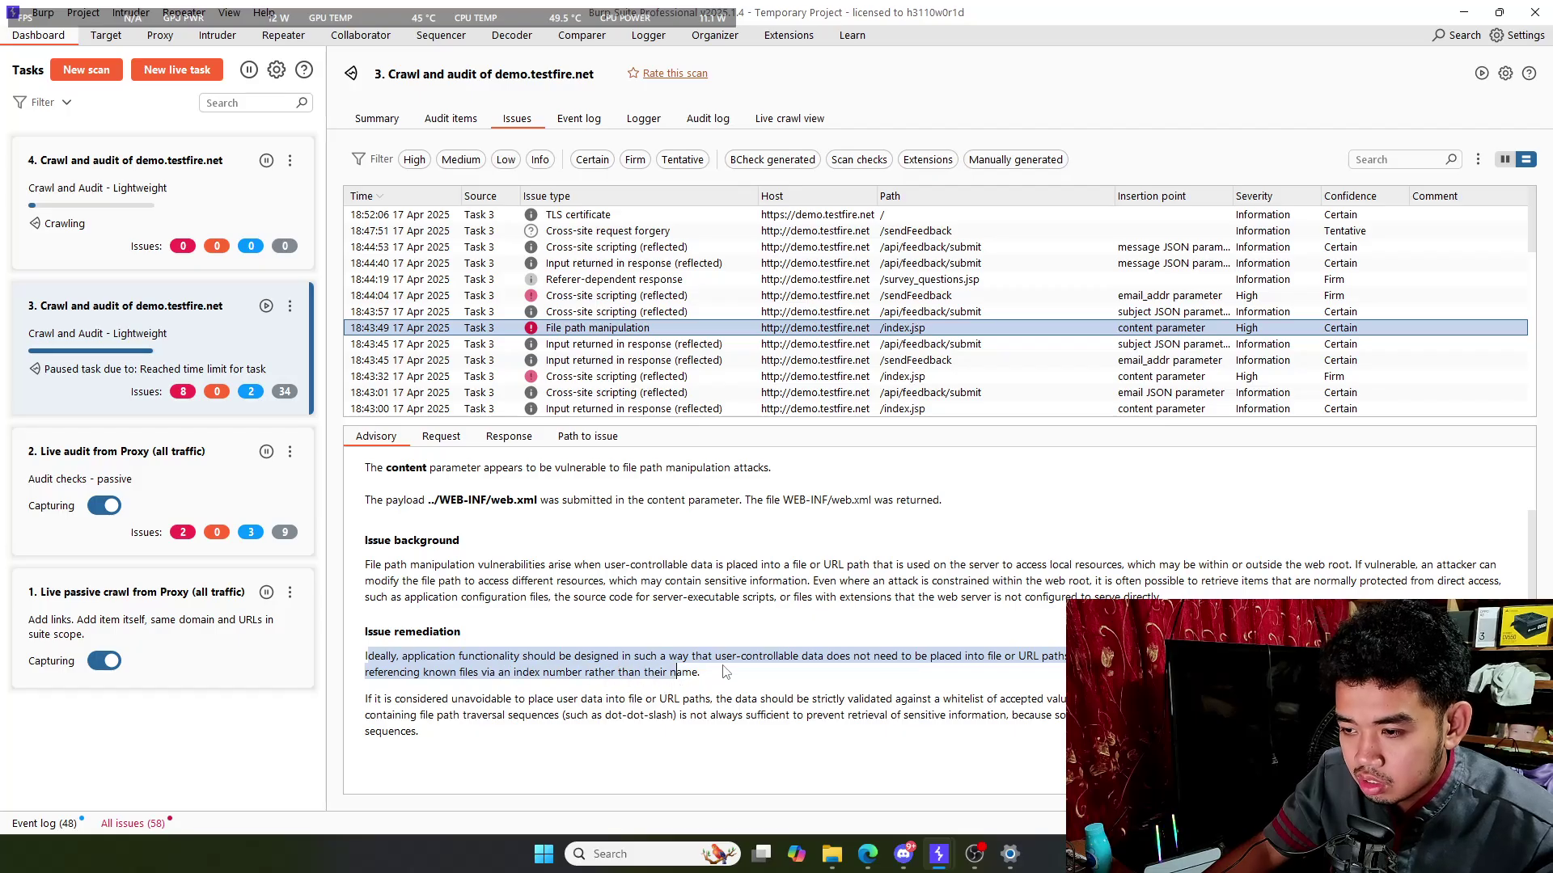
{"action": "left_click", "coordinate": [823, 672]}
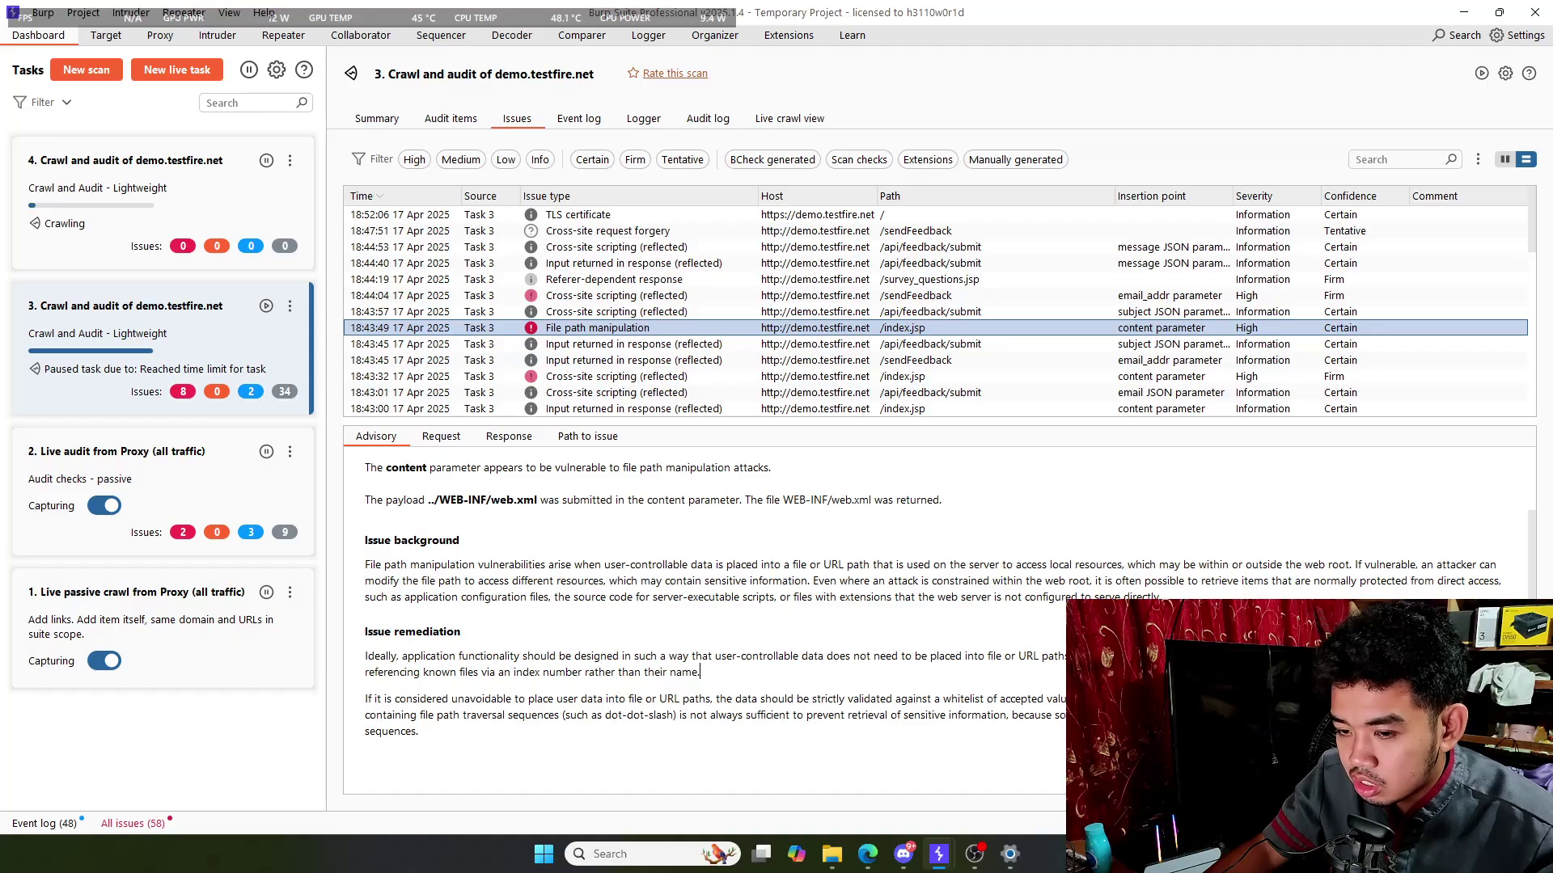
- Open the SQL injection issue for the password JSON parameter on /api/login and read its issue detail
{"action": "scroll", "coordinate": [659, 351], "scroll_direction": "down", "scroll_amount": 4}
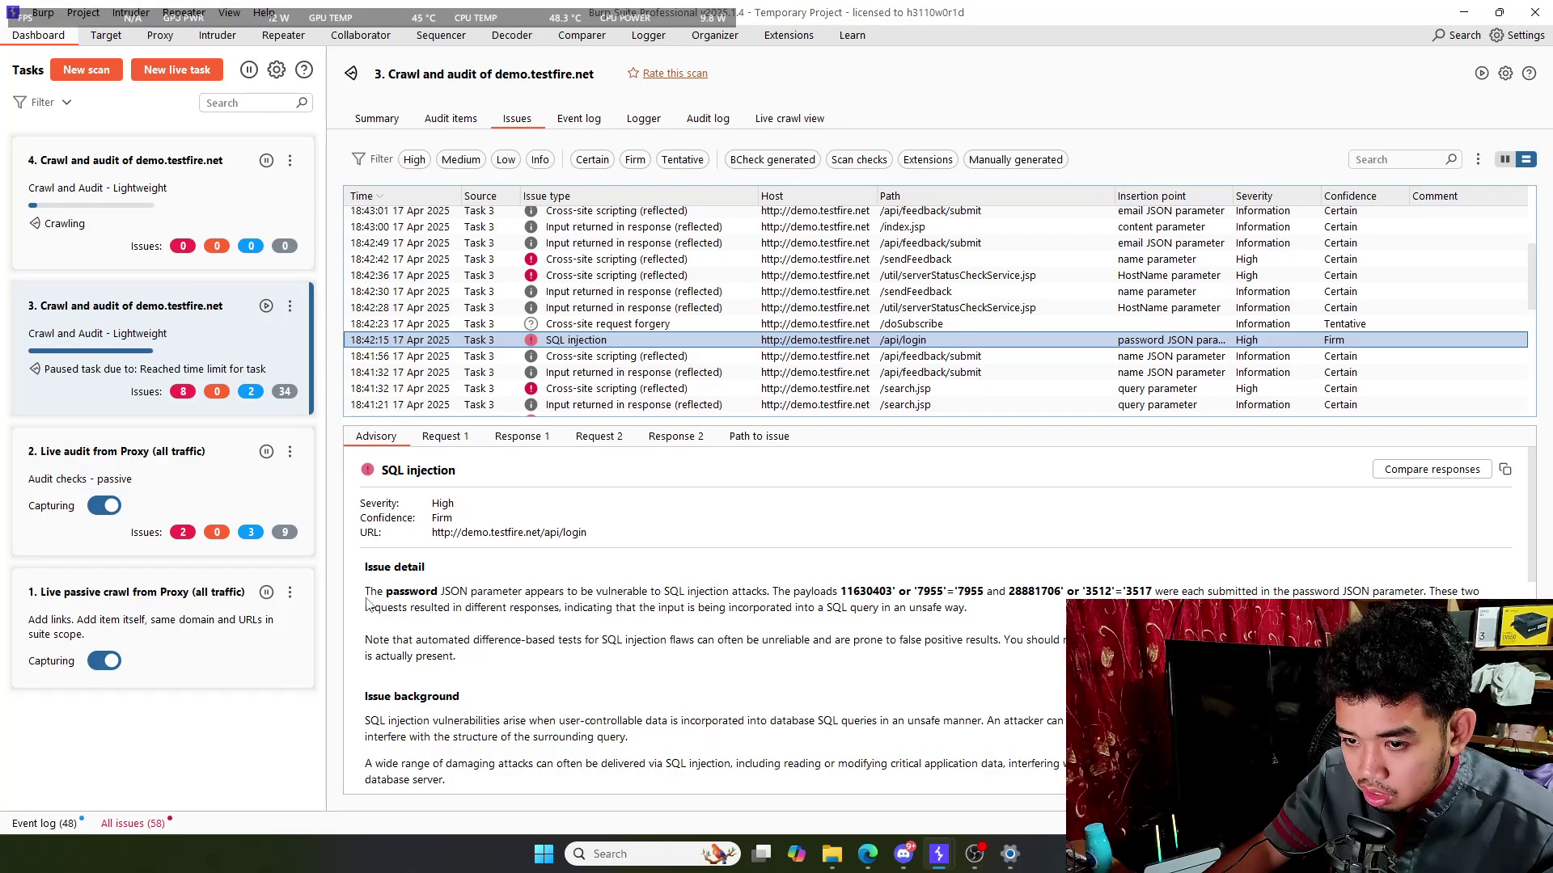
{"action": "left_click_drag", "start_coordinate": [368, 594], "coordinate": [728, 596]}
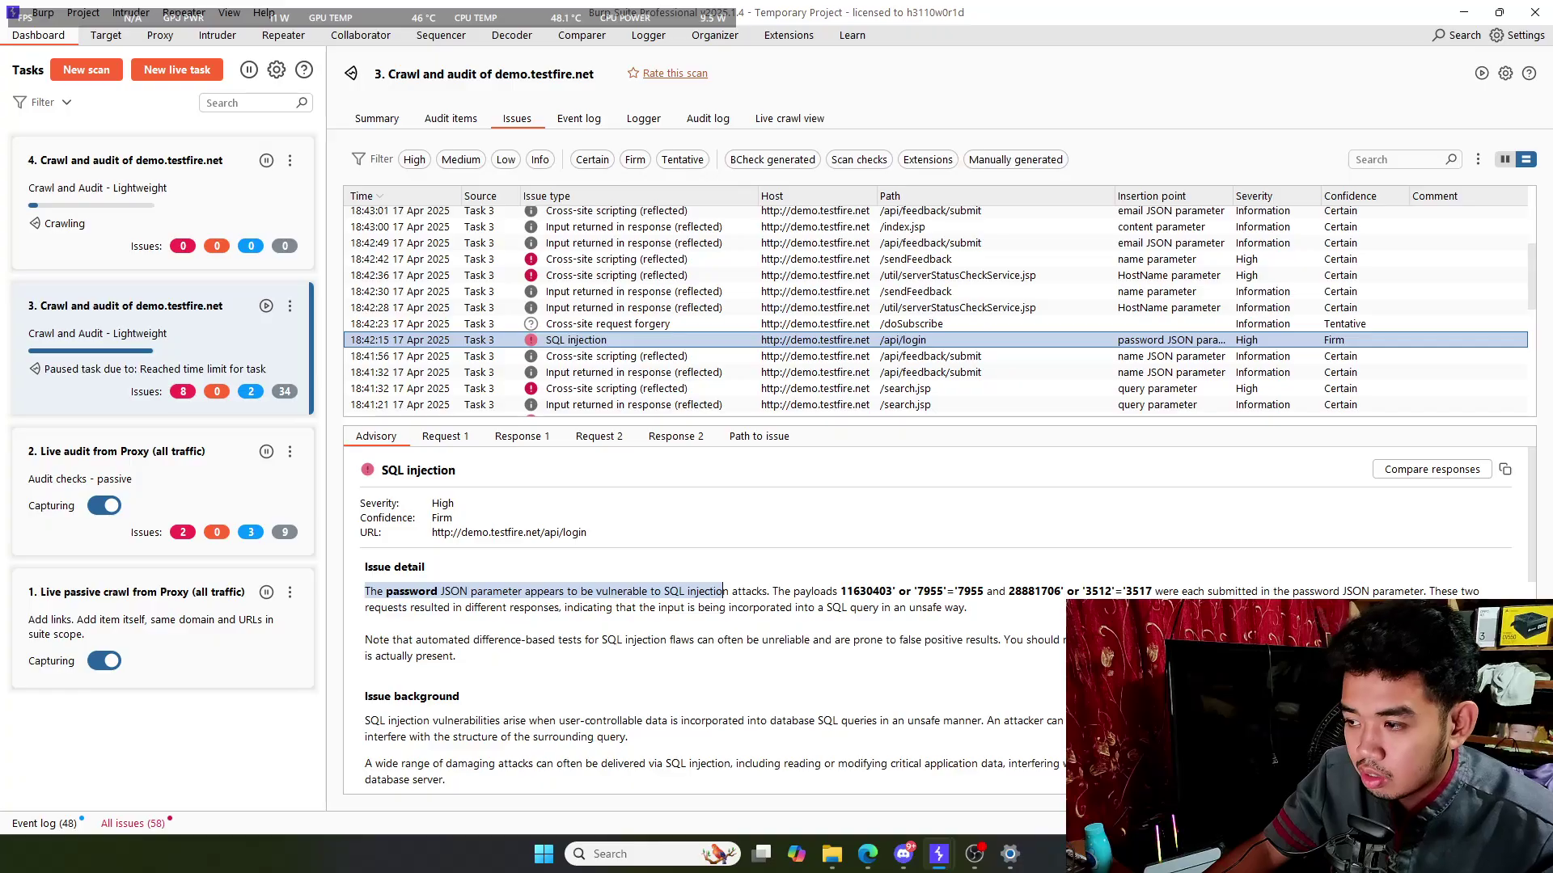
{"action": "left_click", "coordinate": [966, 607]}
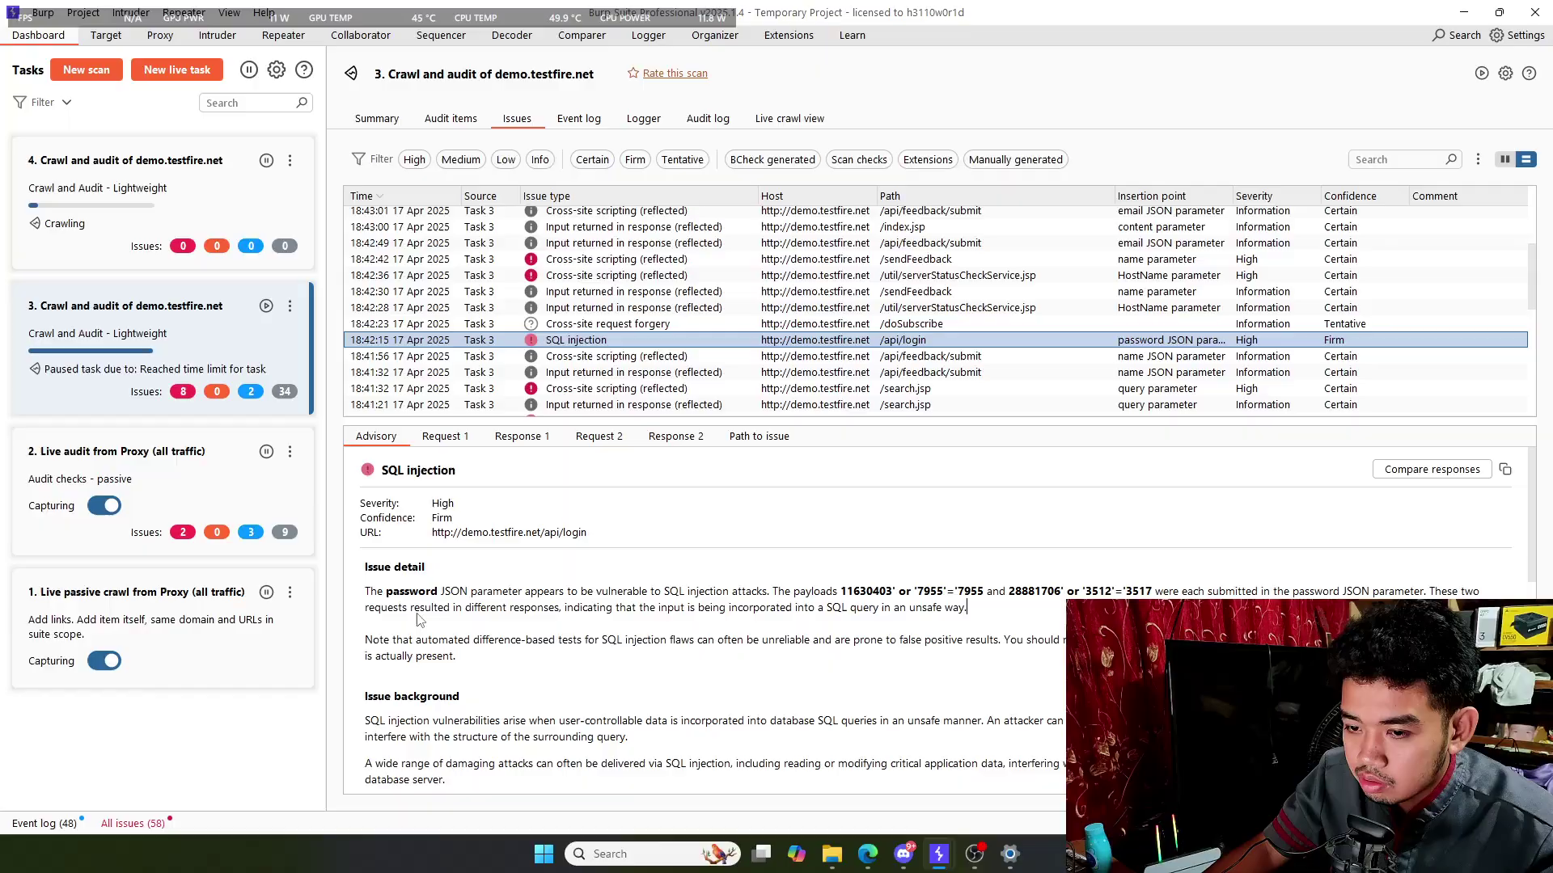
{"action": "left_click_drag", "start_coordinate": [424, 614], "coordinate": [511, 617]}
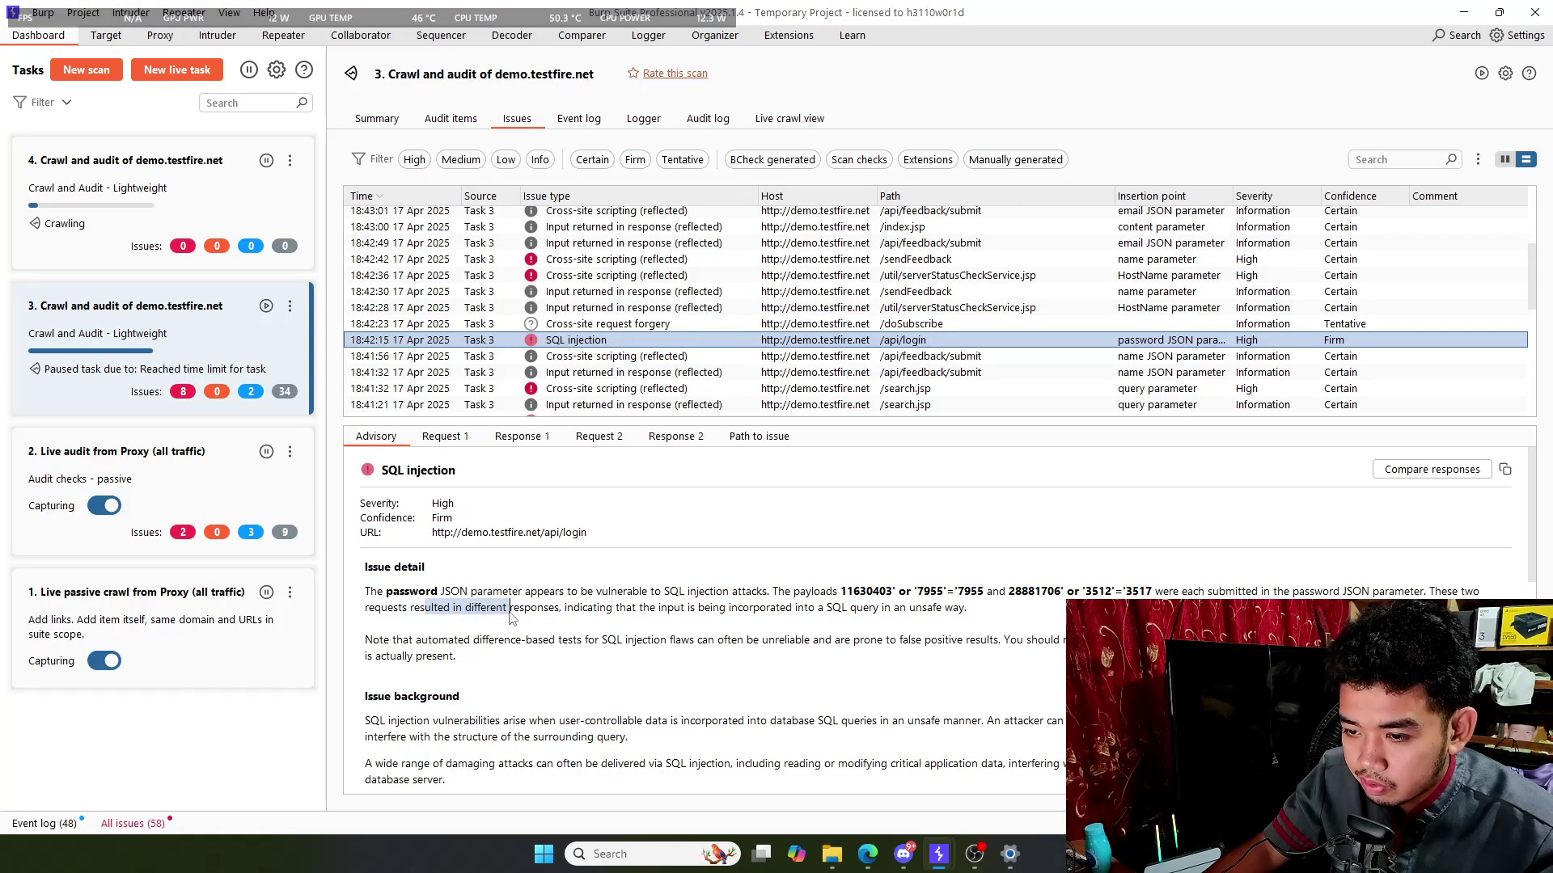
{"action": "left_click", "coordinate": [636, 628]}
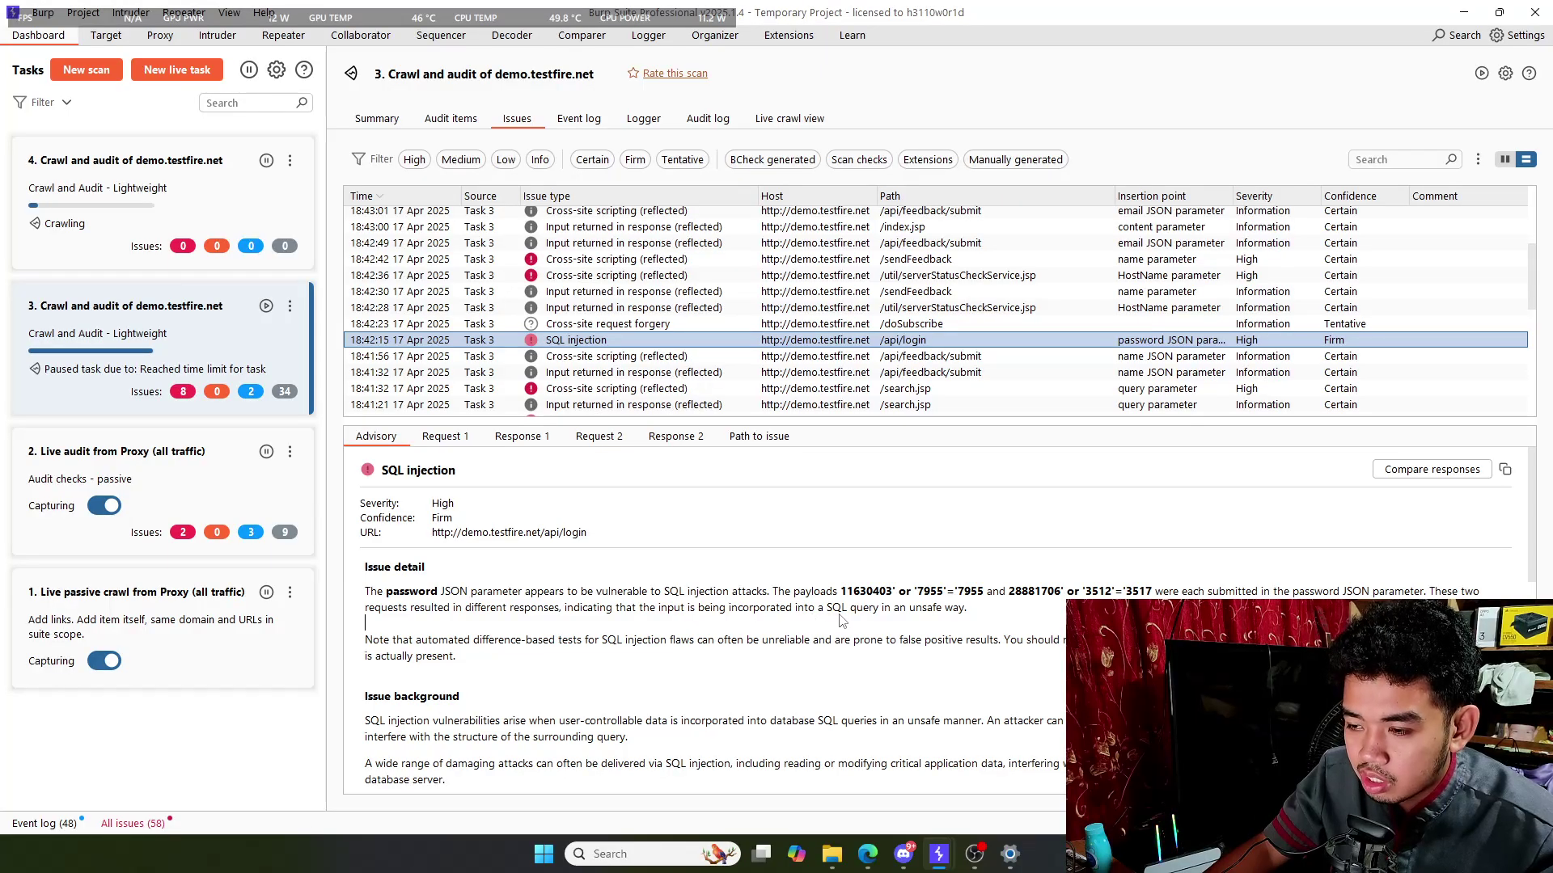
- Read the background, remediation and references of the SQL injection advisory for /api/login
{"action": "scroll", "coordinate": [848, 623], "scroll_direction": "down", "scroll_amount": 3}
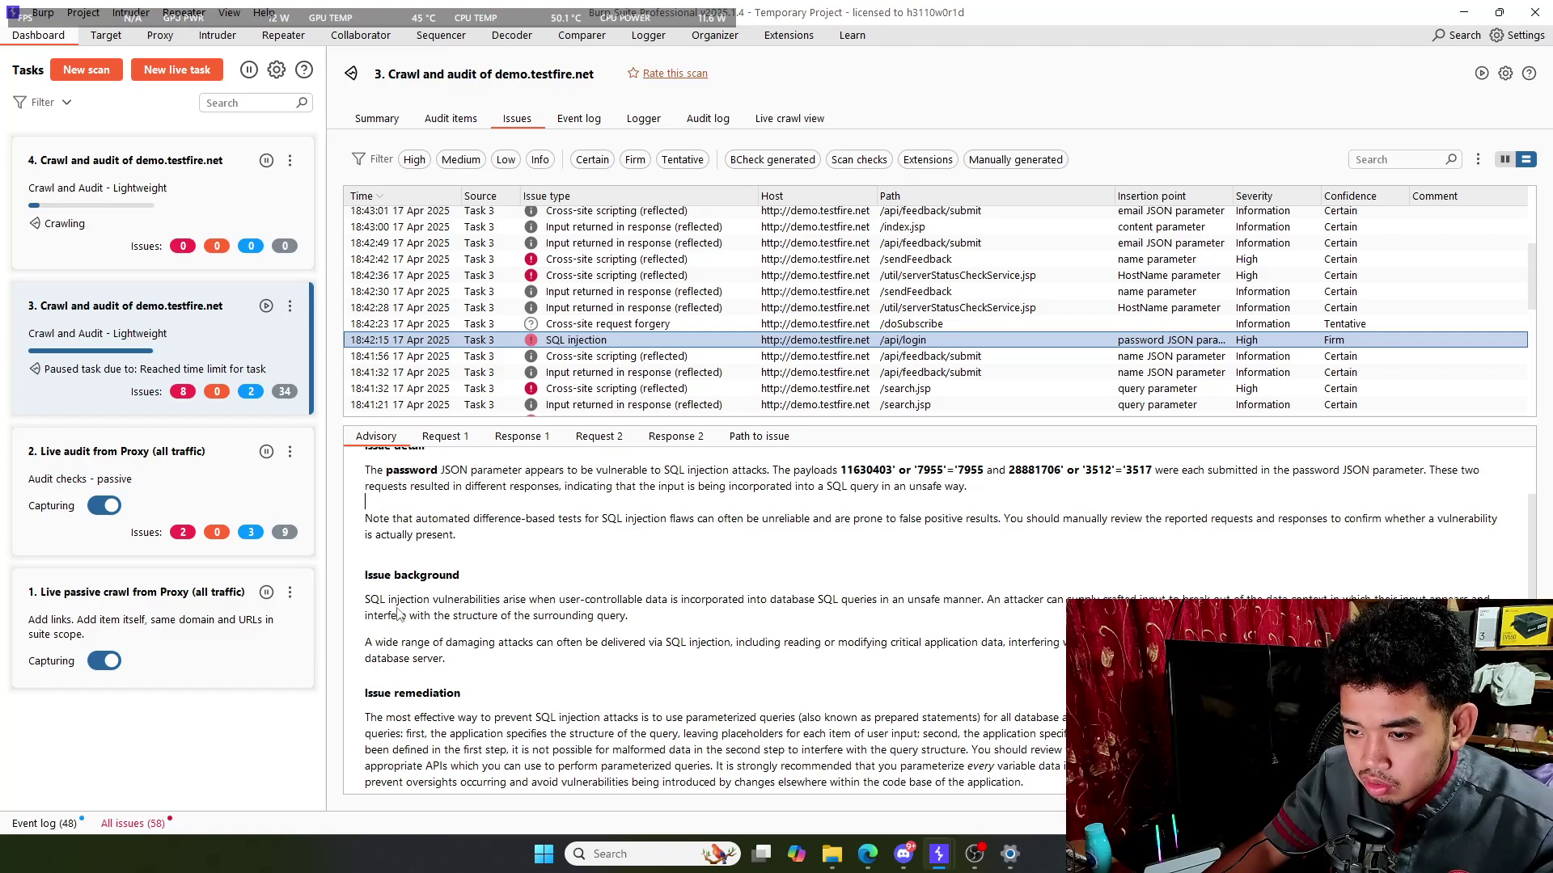
{"action": "left_click_drag", "start_coordinate": [363, 602], "coordinate": [939, 618]}
{"action": "scroll", "coordinate": [981, 613], "scroll_direction": "down", "scroll_amount": 2}
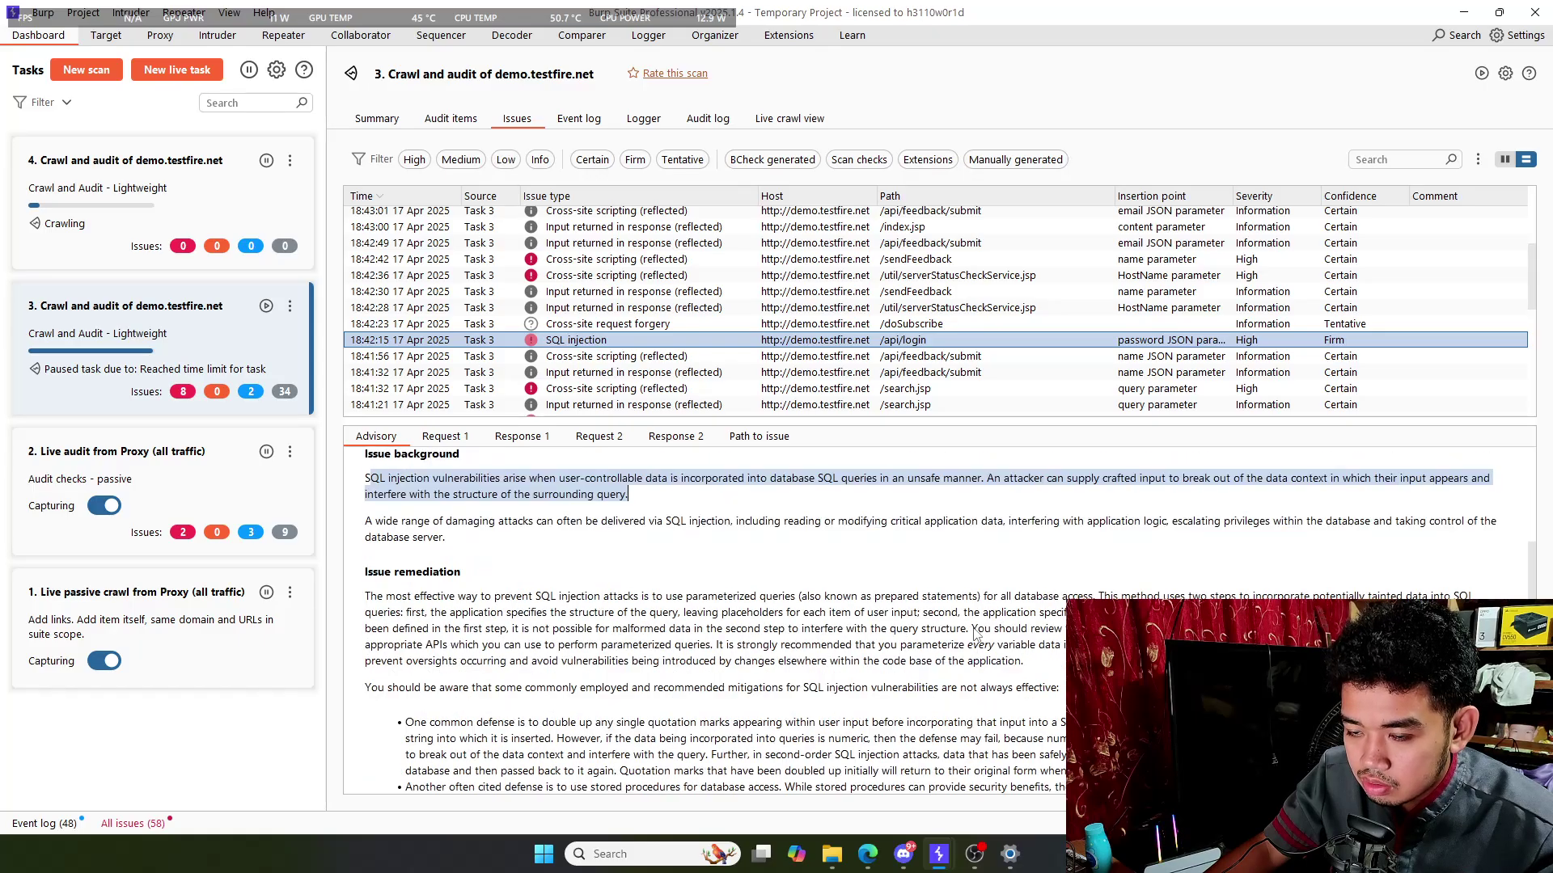
{"action": "left_click_drag", "start_coordinate": [396, 597], "coordinate": [774, 603]}
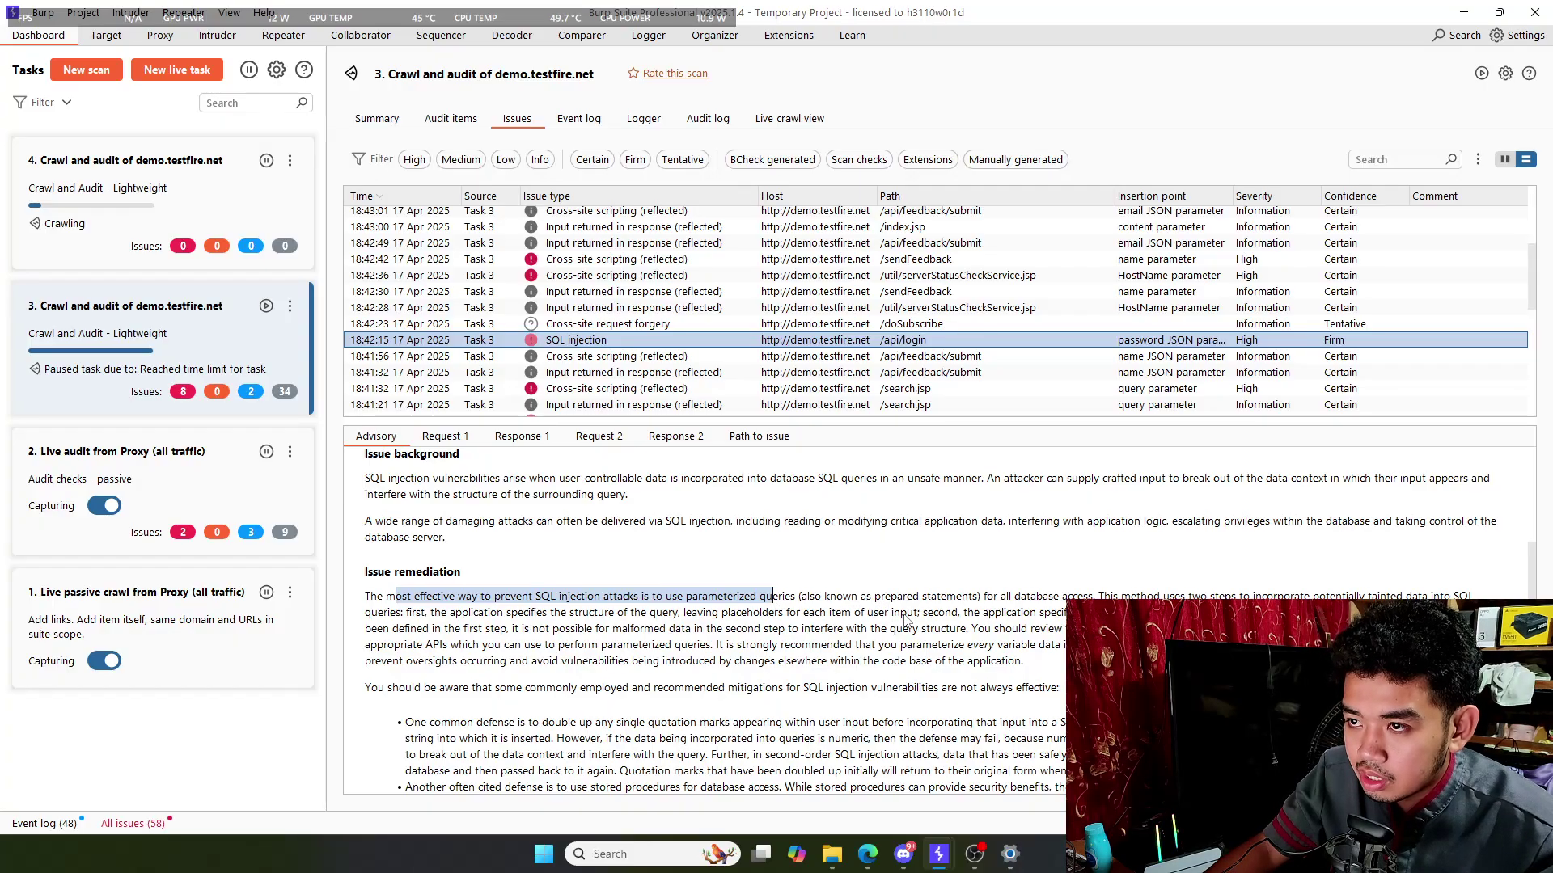
{"action": "scroll", "coordinate": [906, 622], "scroll_direction": "down", "scroll_amount": 5}
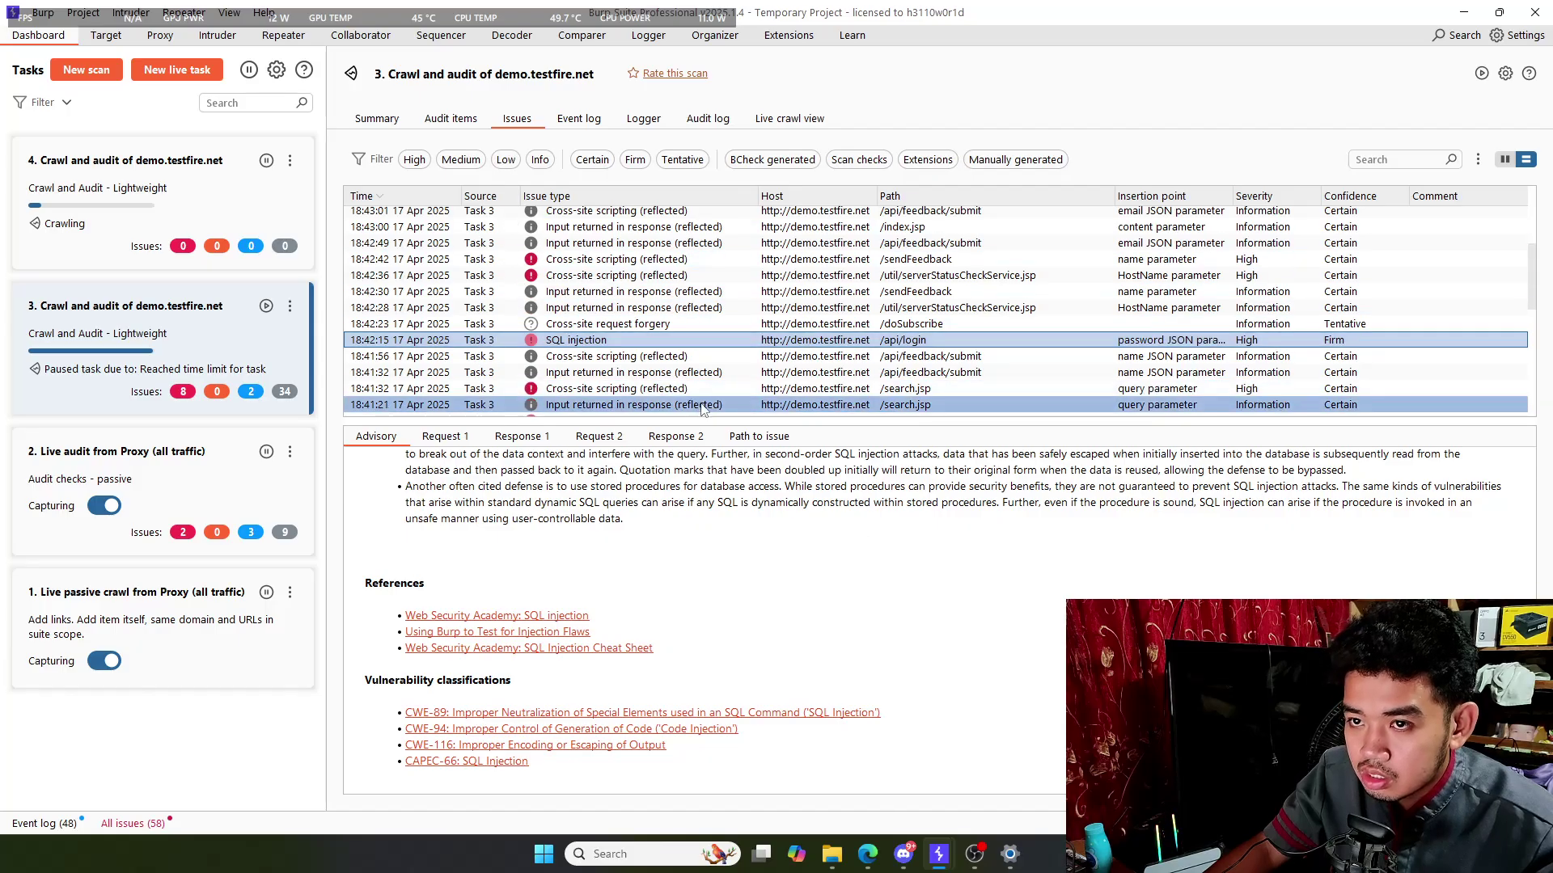
- Filter the scan's issue list by High severity, adding Medium, Low and Info one after another
{"action": "scroll", "coordinate": [702, 405], "scroll_direction": "down", "scroll_amount": 3}
{"action": "scroll", "coordinate": [703, 566], "scroll_direction": "up", "scroll_amount": 5}
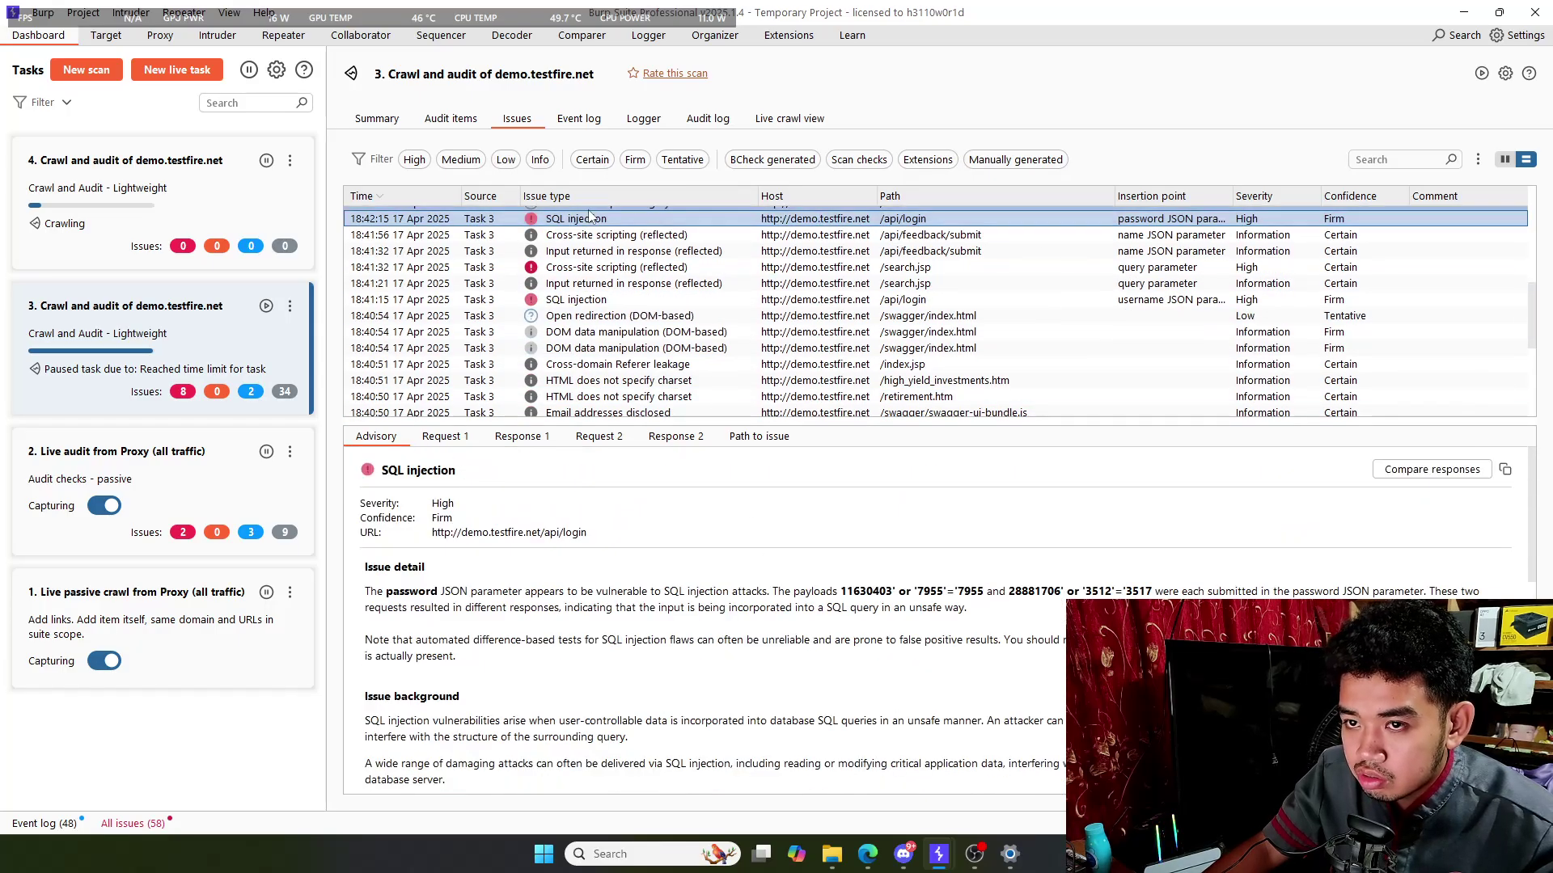
{"action": "scroll", "coordinate": [590, 243], "scroll_direction": "up", "scroll_amount": 3}
{"action": "left_click", "coordinate": [414, 159]}
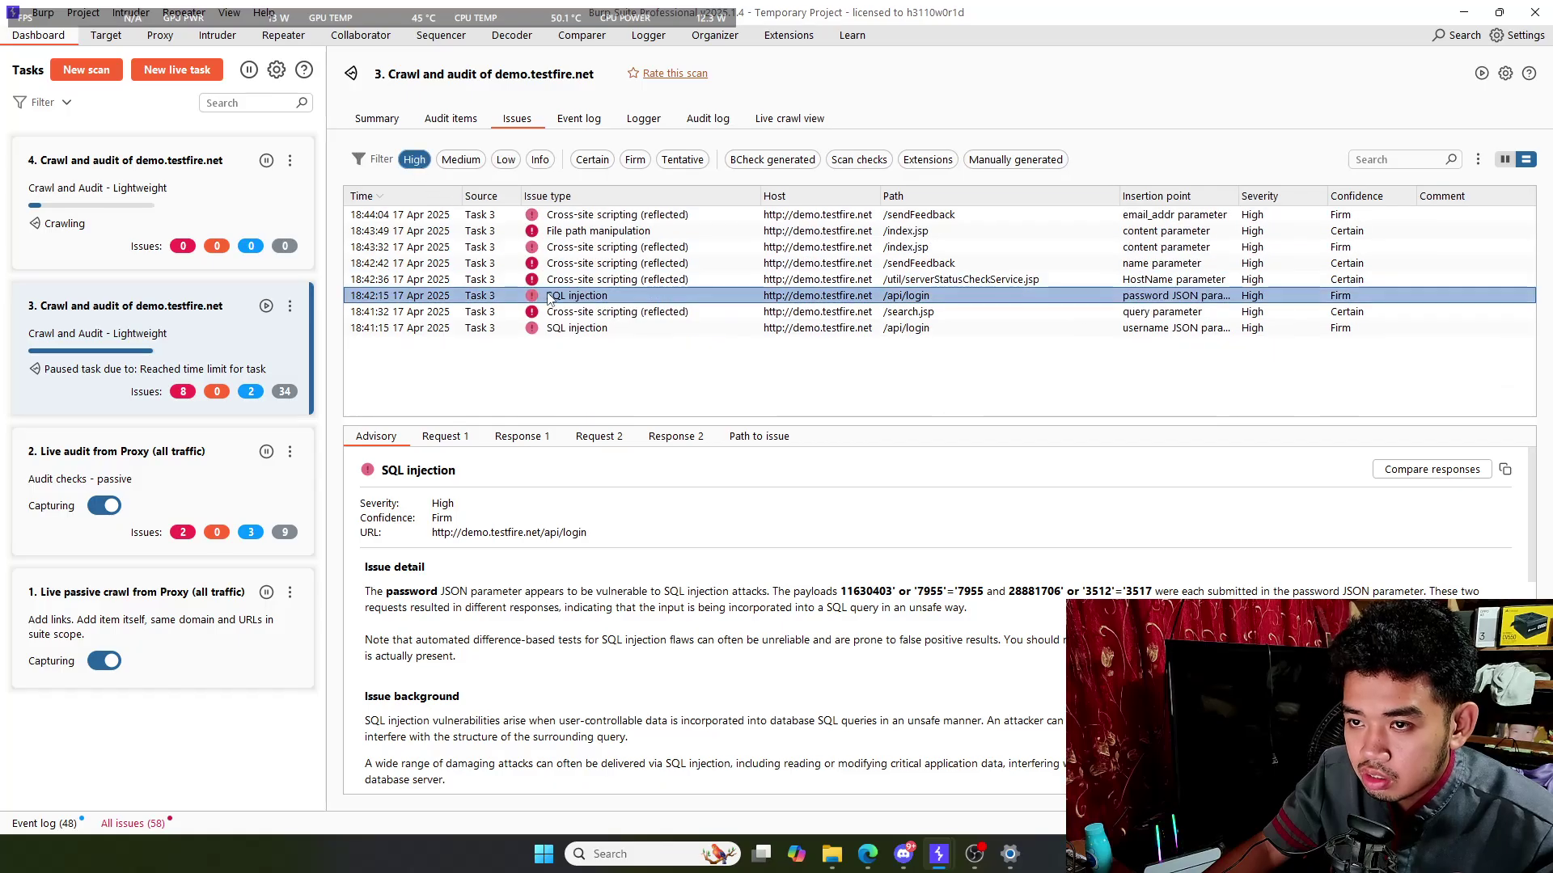
{"action": "left_click", "coordinate": [461, 159]}
{"action": "left_click", "coordinate": [505, 160]}
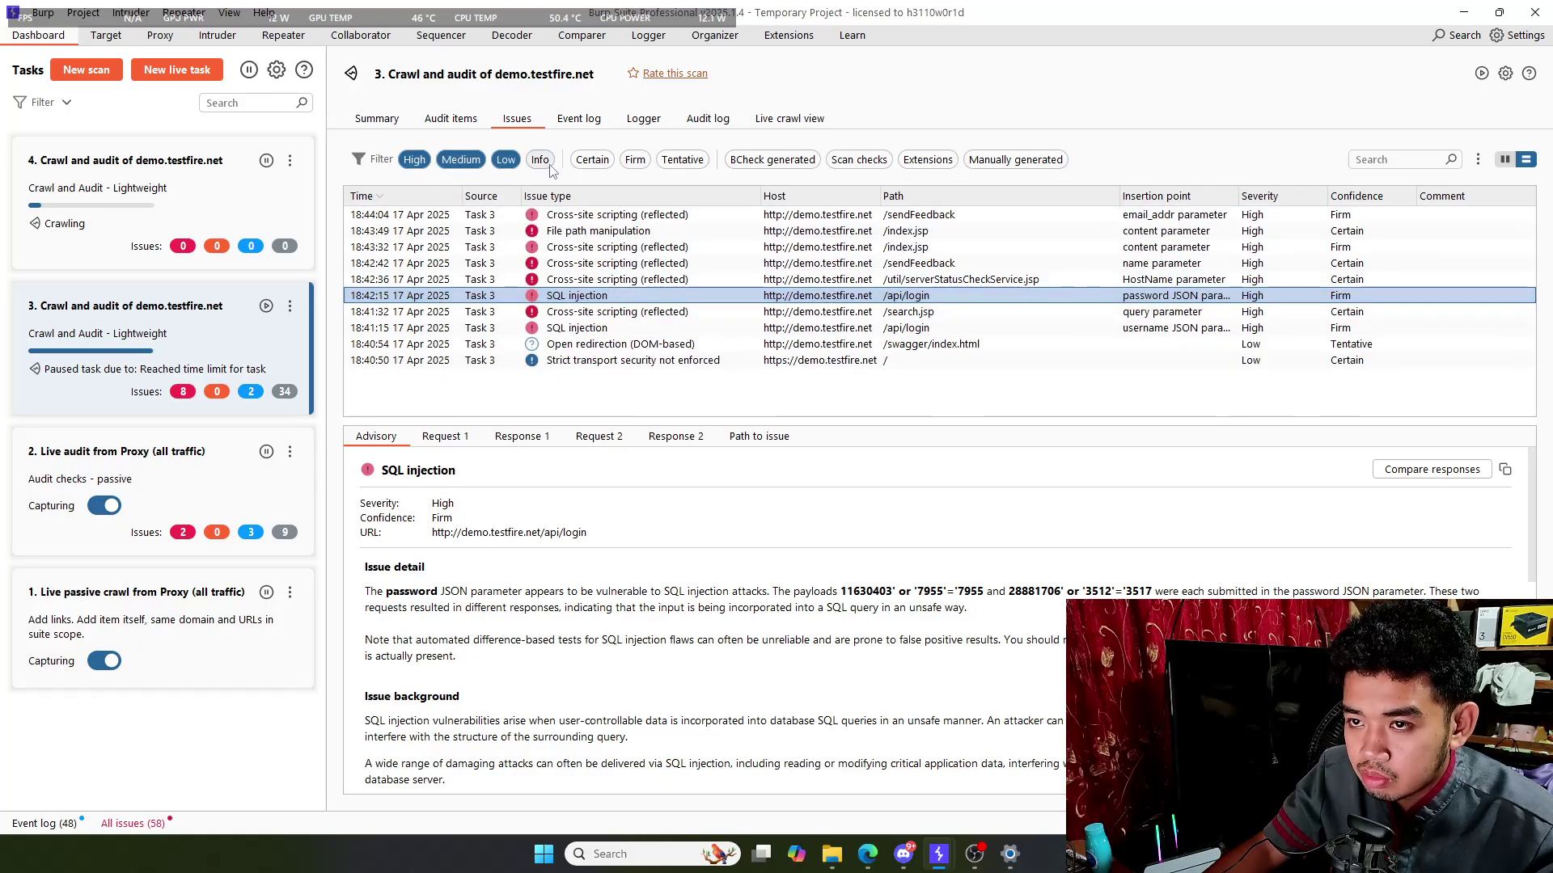
{"action": "left_click", "coordinate": [539, 159]}
- Browse the filtered issues and view the HTML does not specify charset advisory for /retirement.htm
{"action": "scroll", "coordinate": [623, 307], "scroll_direction": "down", "scroll_amount": 10}
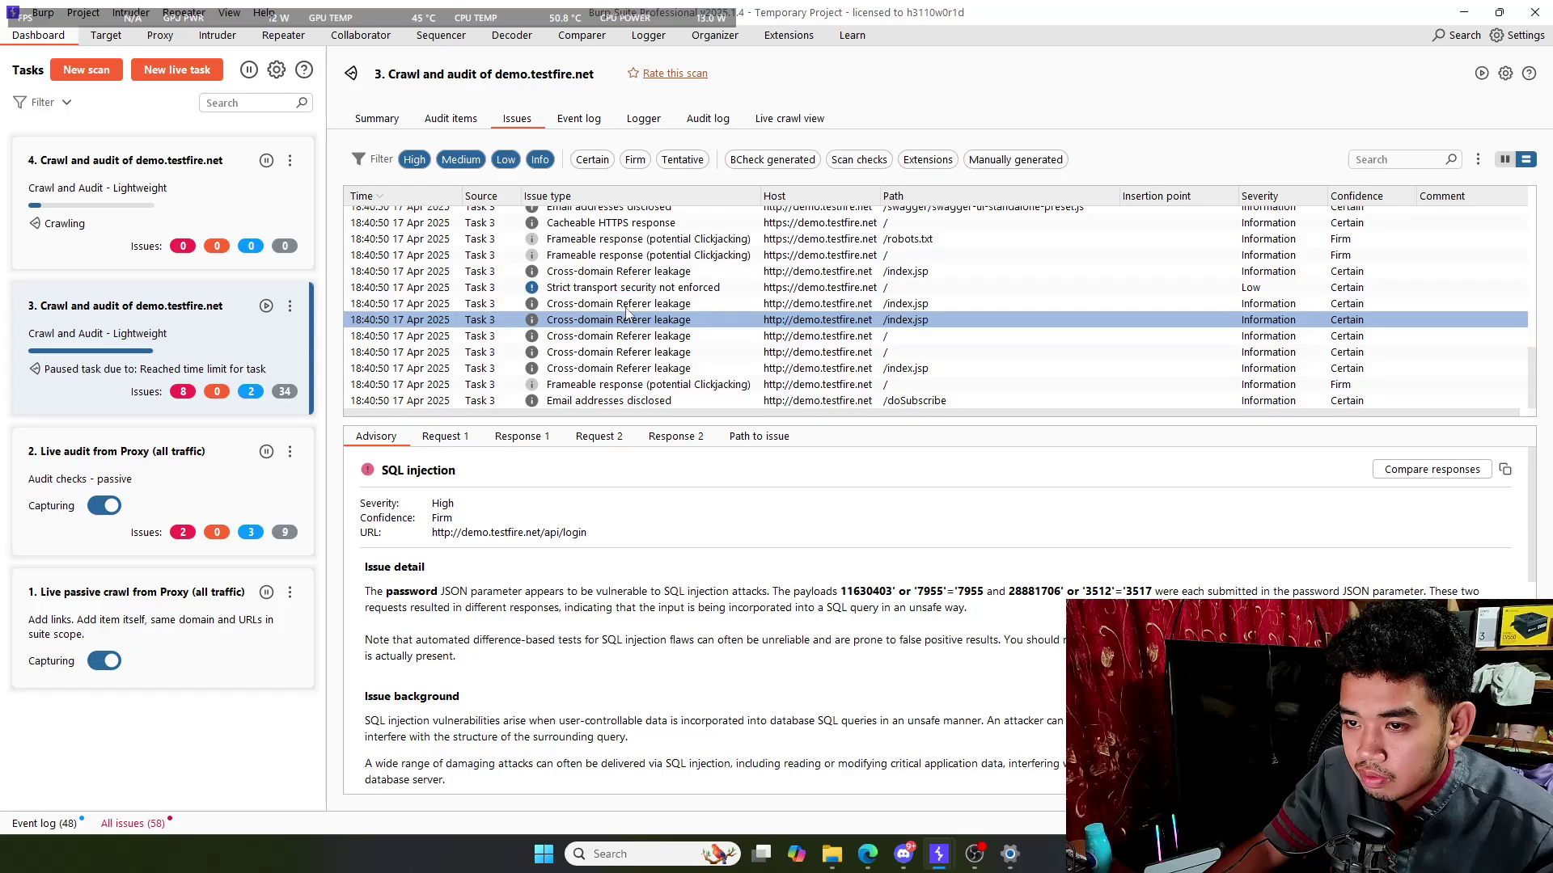
{"action": "scroll", "coordinate": [626, 314], "scroll_direction": "up", "scroll_amount": 3}
{"action": "left_click", "coordinate": [599, 295]}
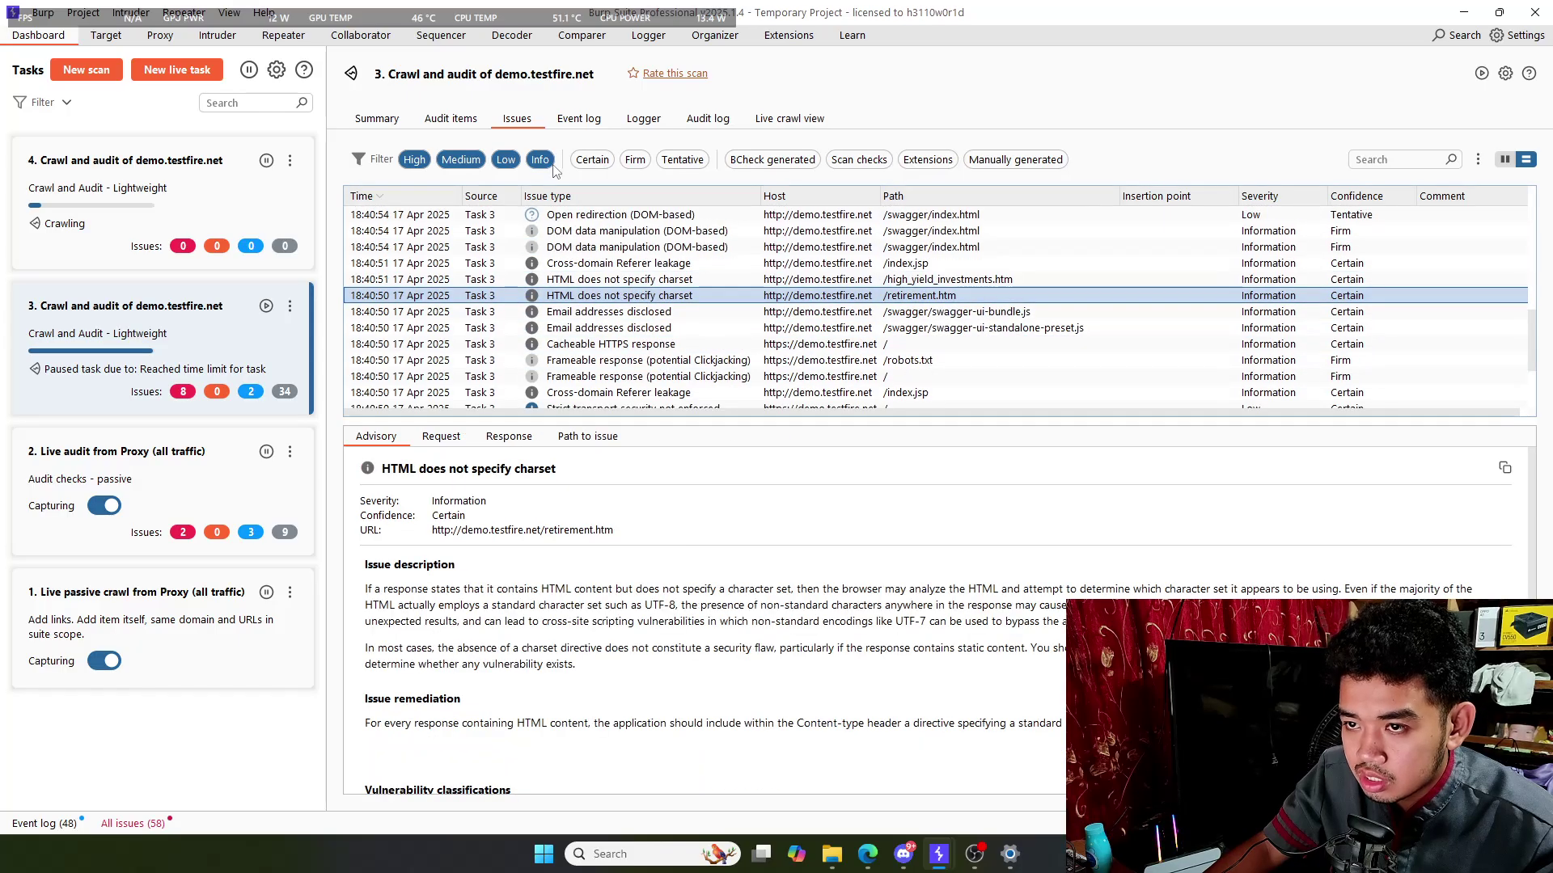
- Remove the Info, Low, Medium and High severity filters from the issue list
{"action": "left_click", "coordinate": [539, 159]}
{"action": "left_click", "coordinate": [505, 160]}
{"action": "left_click", "coordinate": [461, 159]}
{"action": "left_click", "coordinate": [414, 159]}
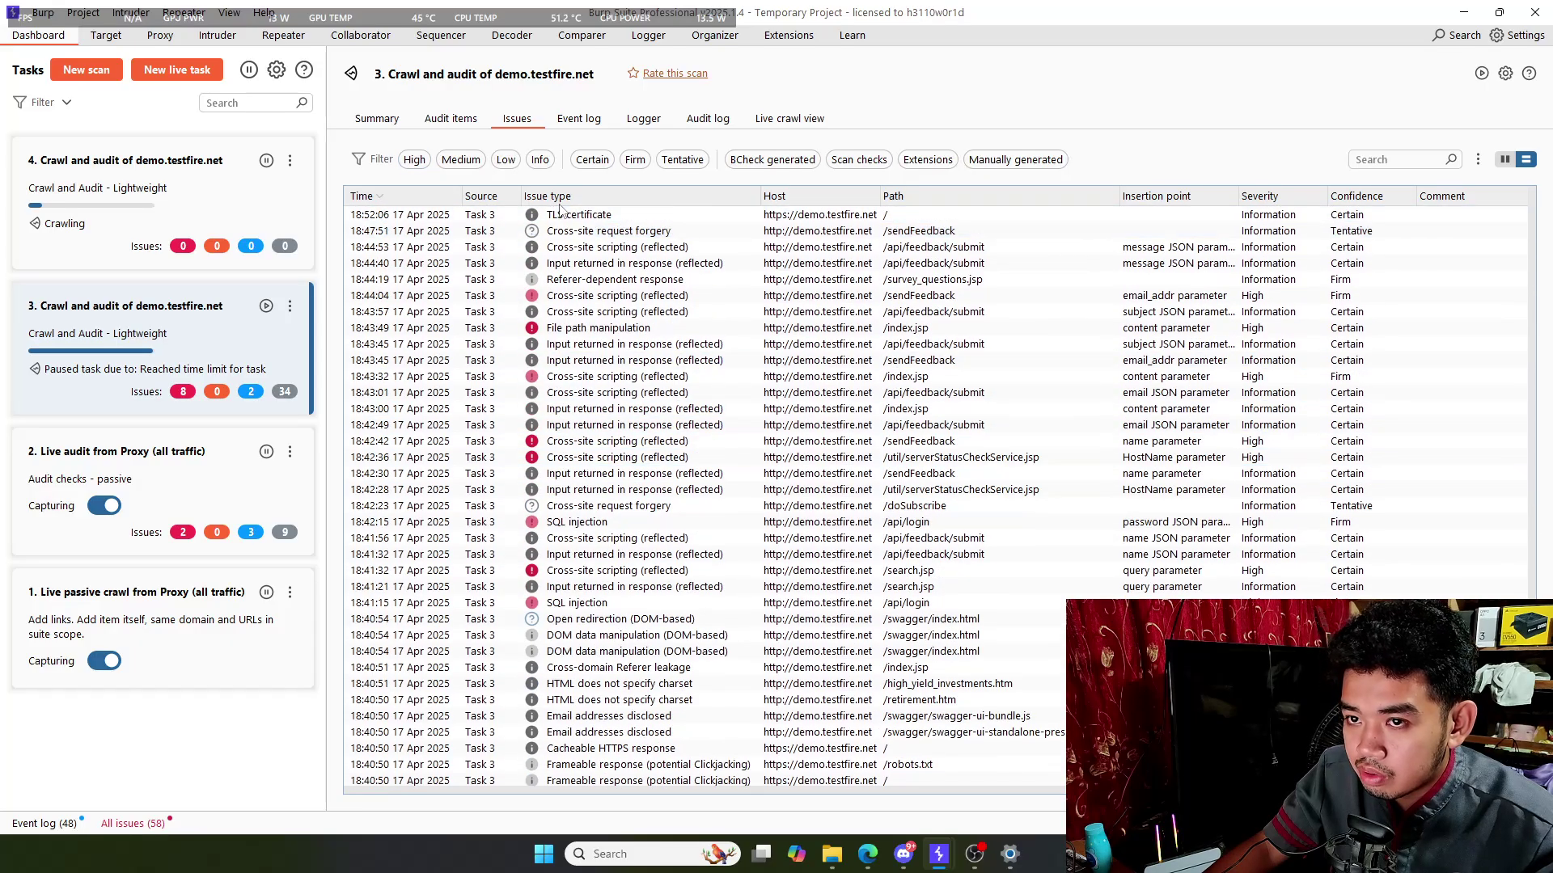
- Select all issues listed for the third crawl and audit of demo.testfire.net
{"action": "left_click", "coordinate": [665, 393]}
{"action": "scroll", "coordinate": [667, 379], "scroll_direction": "down", "scroll_amount": 1}
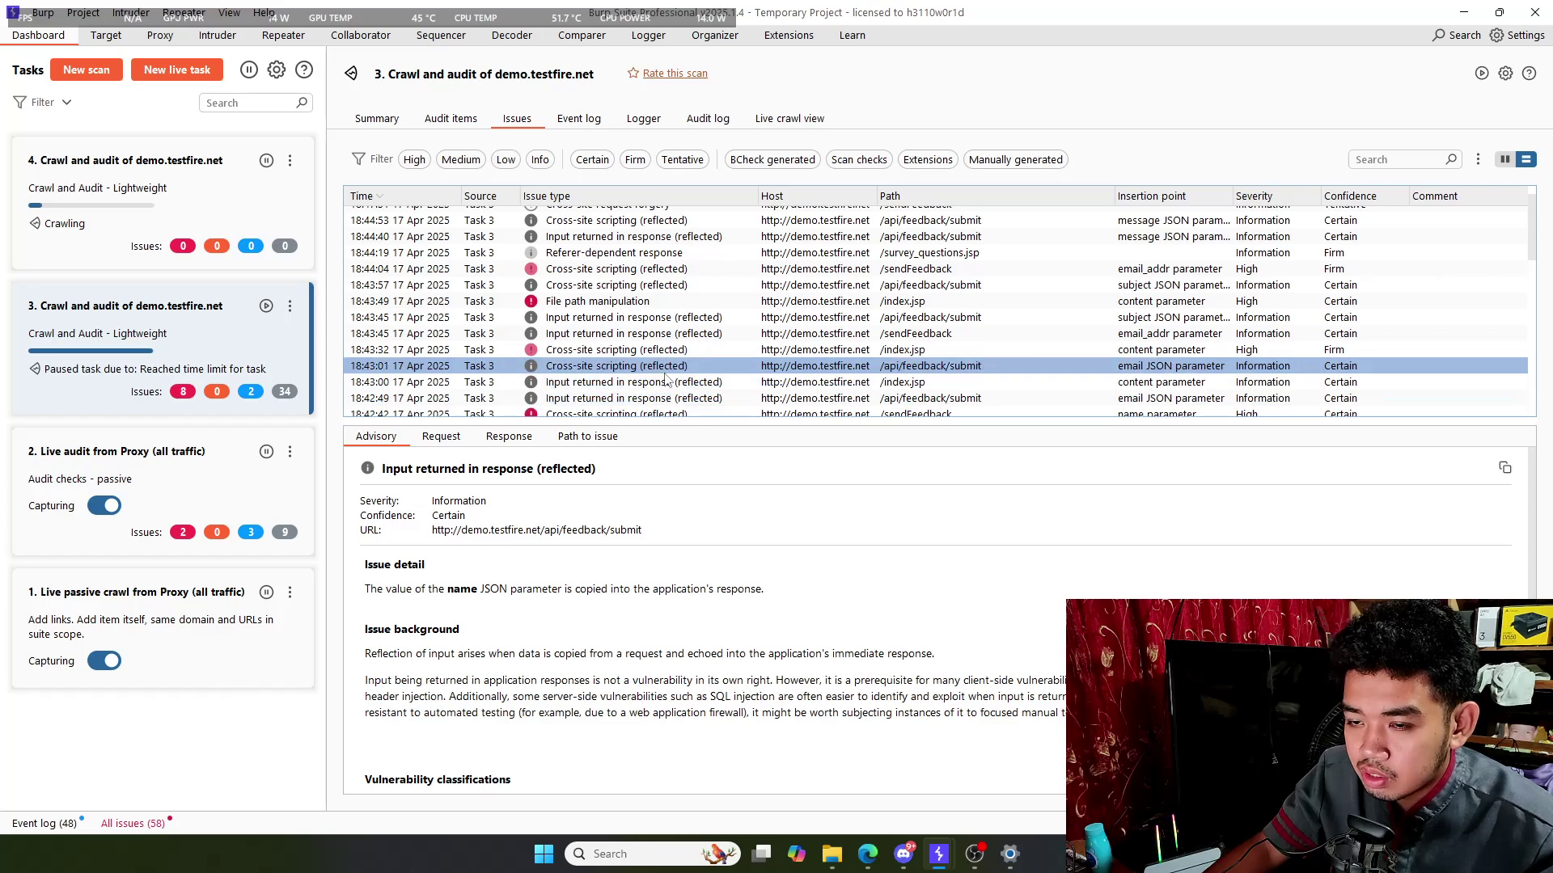
{"action": "left_click", "coordinate": [672, 340]}
{"action": "key", "text": "ctrl+a"}
{"action": "scroll", "coordinate": [672, 342], "scroll_direction": "down", "scroll_amount": 10}
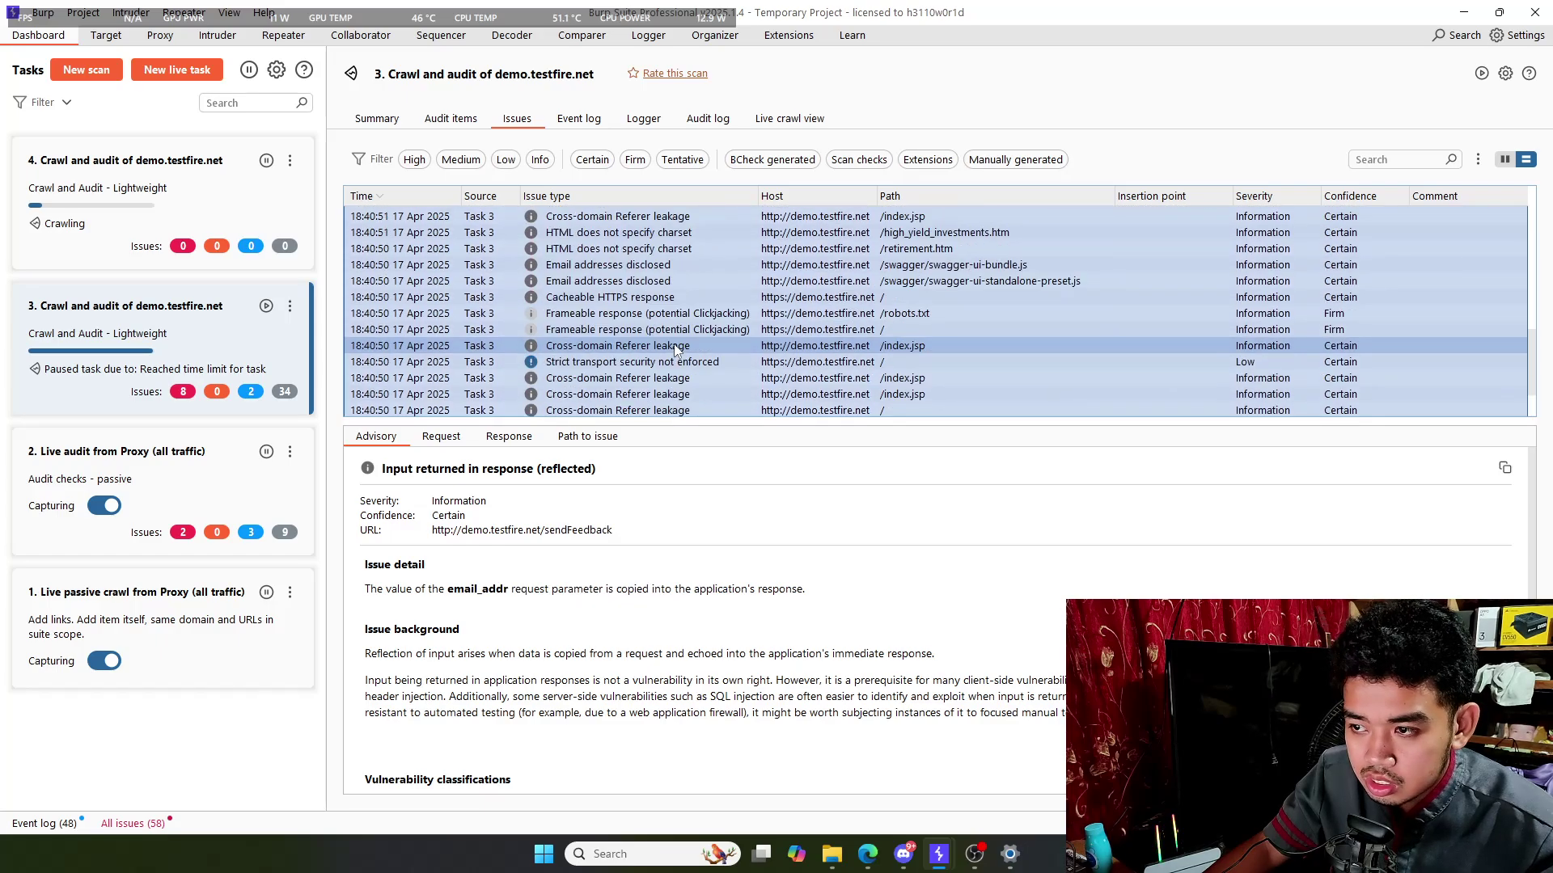
{"action": "scroll", "coordinate": [985, 308], "scroll_direction": "down", "scroll_amount": 2}
{"action": "left_click", "coordinate": [1477, 160]}
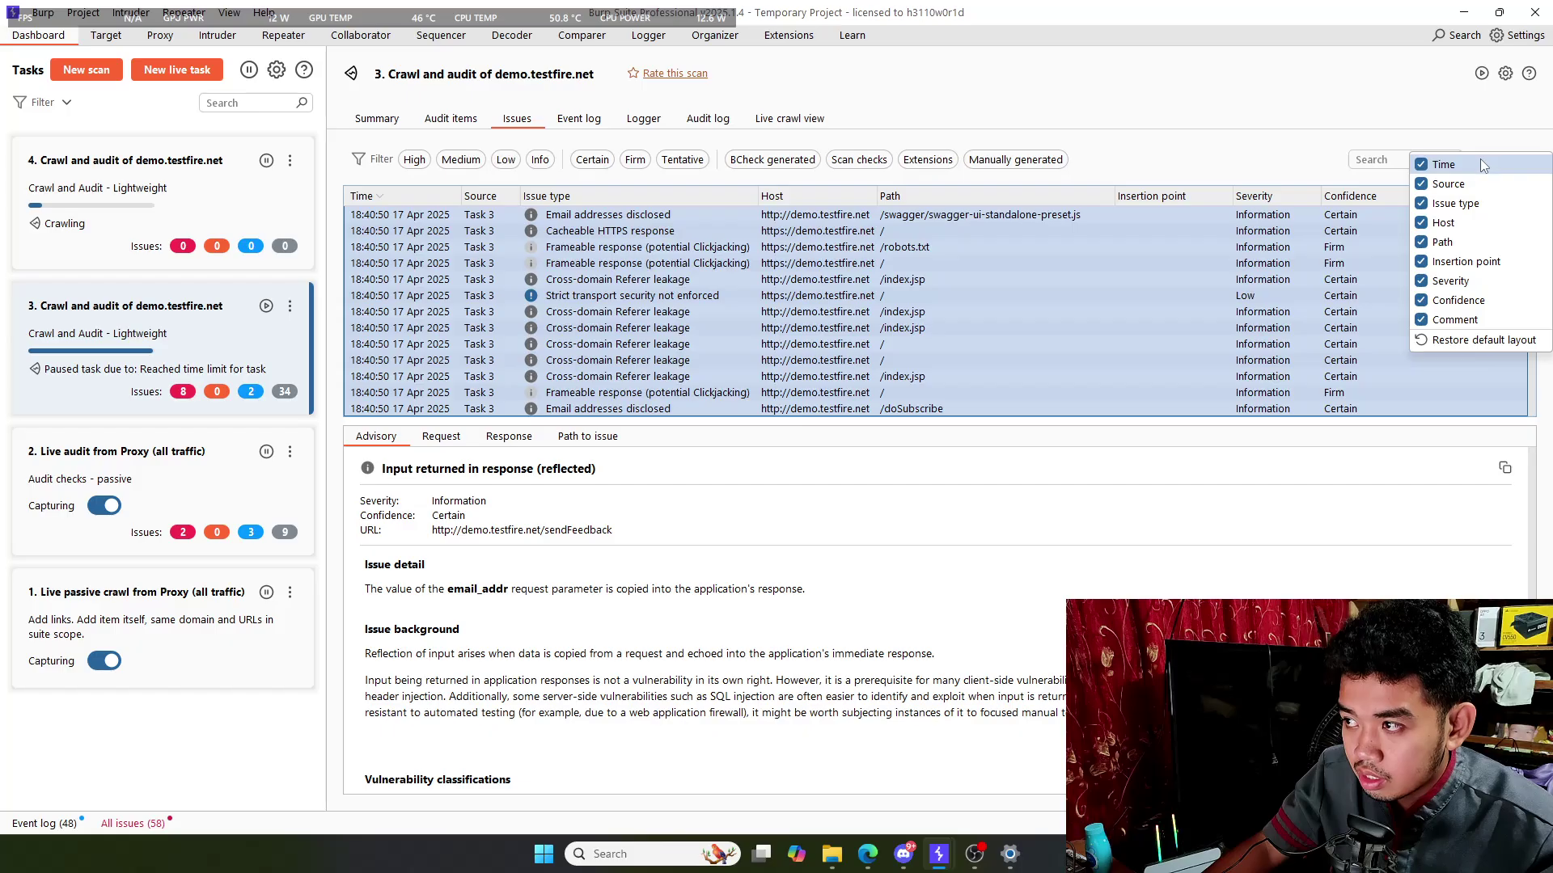
{"action": "right_click", "coordinate": [1088, 299]}
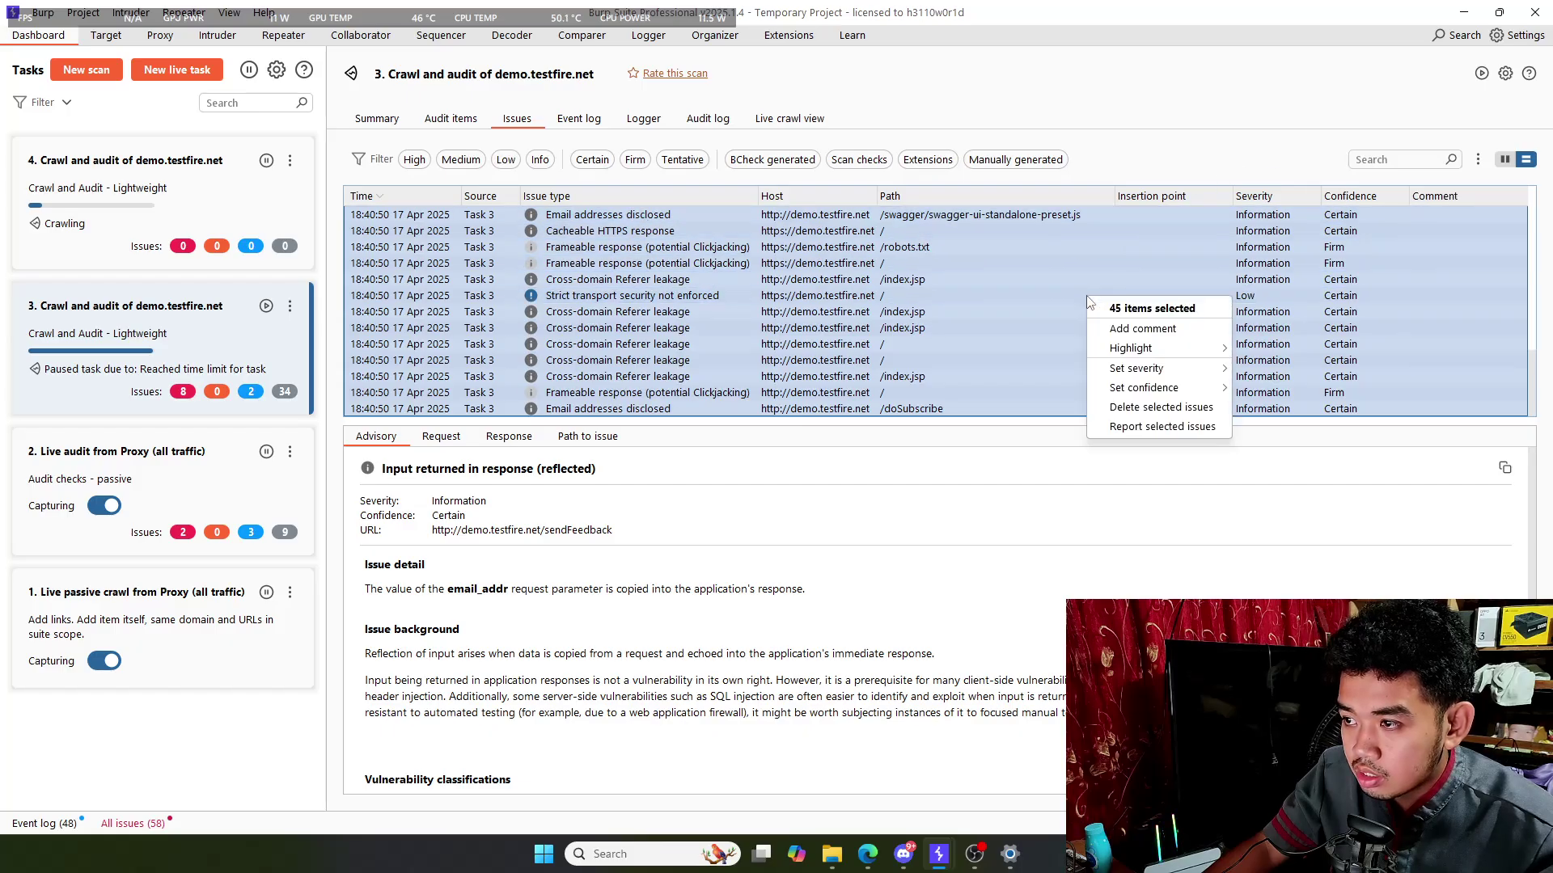
{"action": "left_click", "coordinate": [1479, 160]}
- Set up an HTML report of the selected issues with relevant request and response extracts and all issue types included
{"action": "right_click", "coordinate": [1222, 271]}
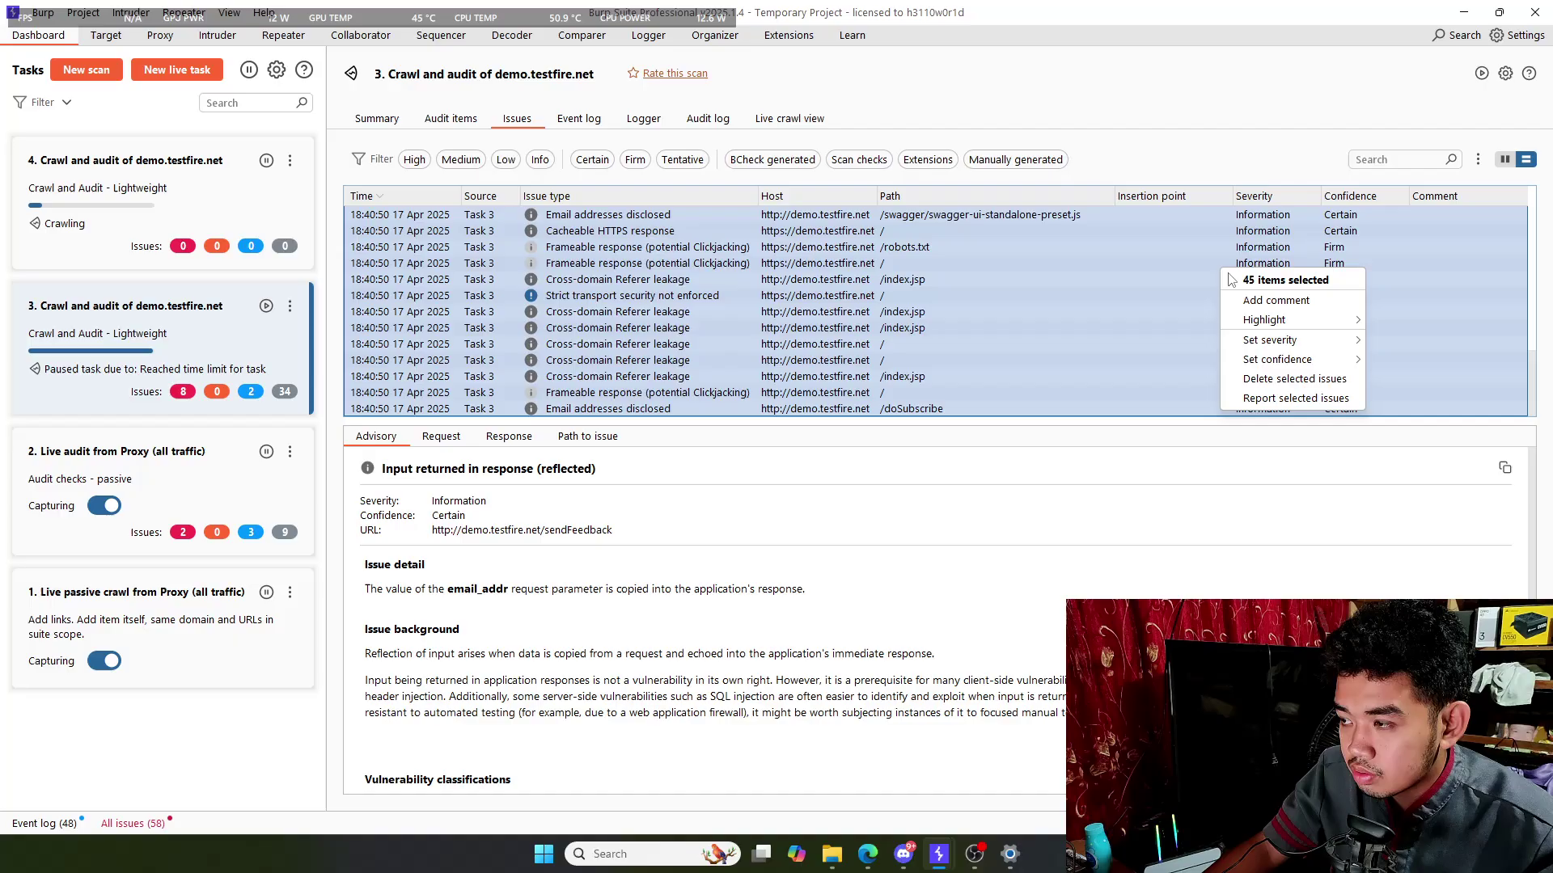
{"action": "left_click", "coordinate": [1294, 399]}
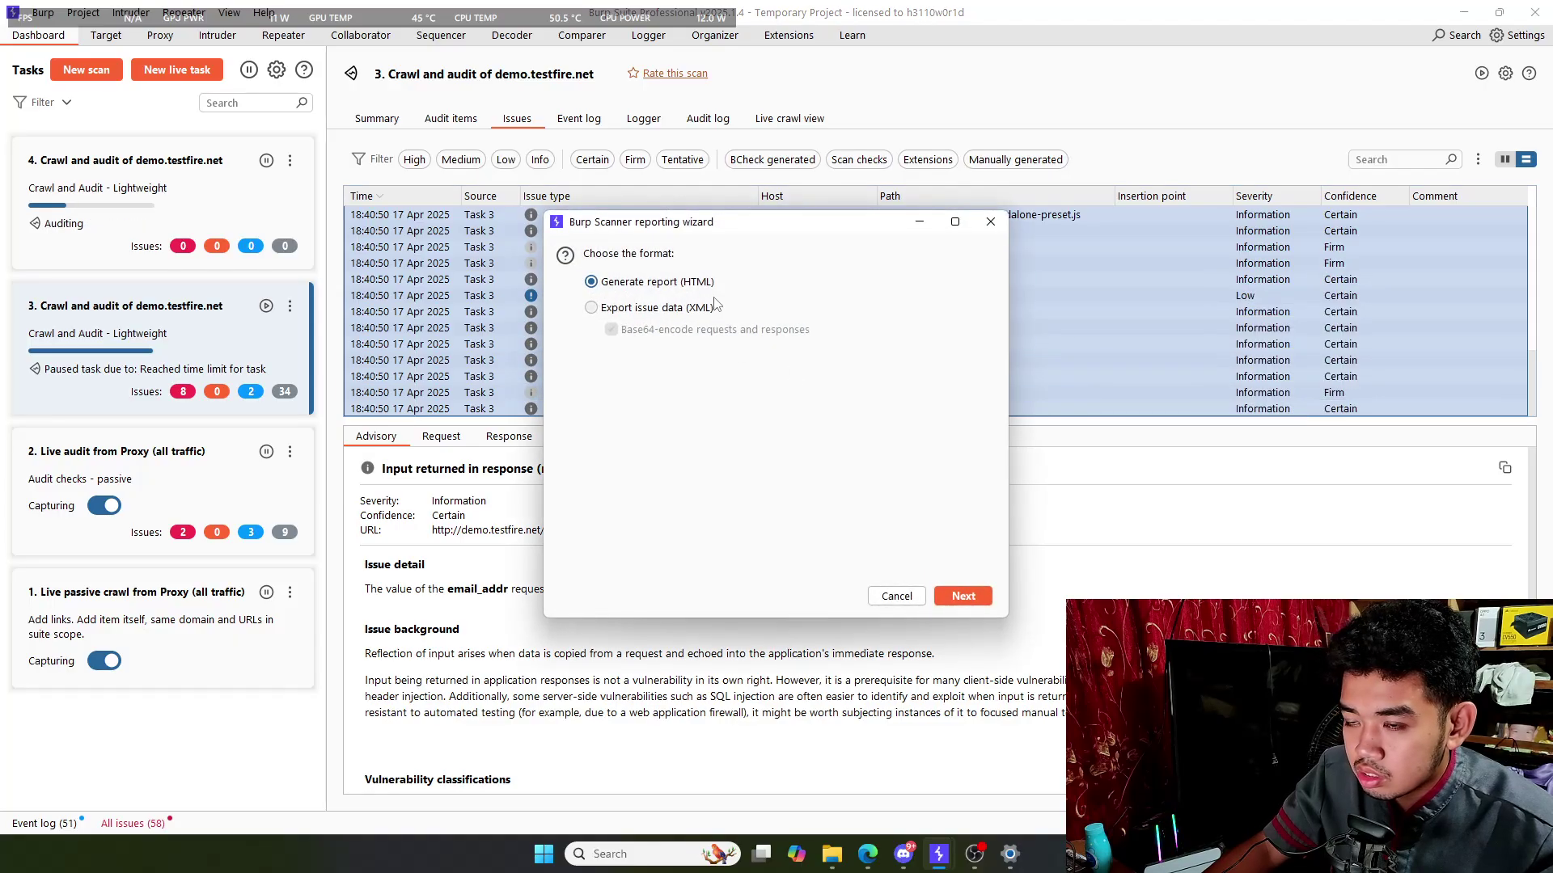
{"action": "left_click", "coordinate": [962, 596]}
{"action": "left_click", "coordinate": [963, 596]}
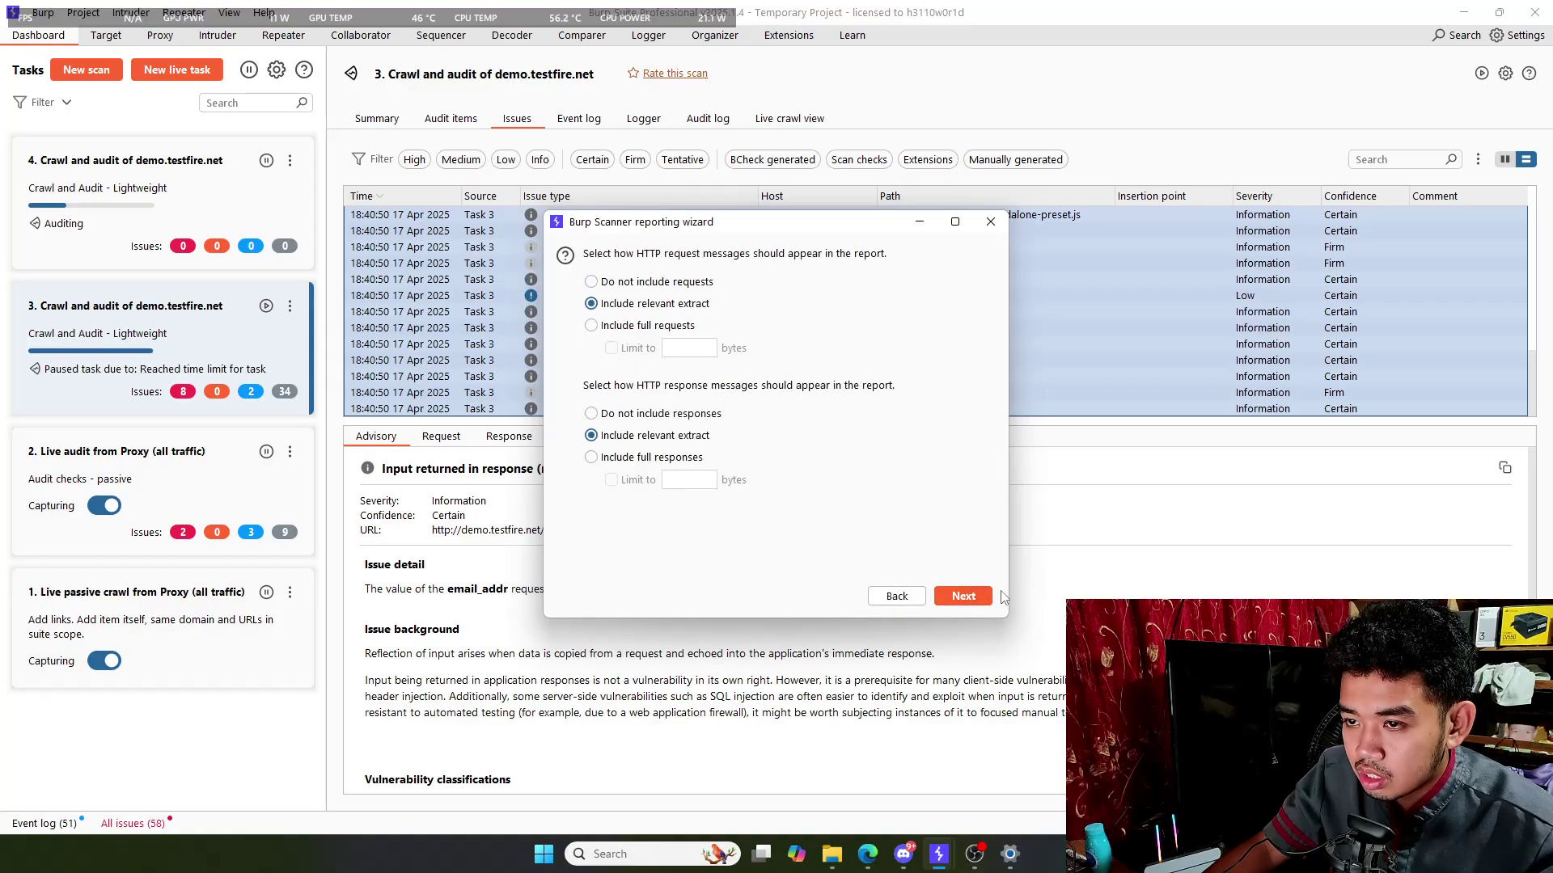
{"action": "left_click", "coordinate": [962, 596]}
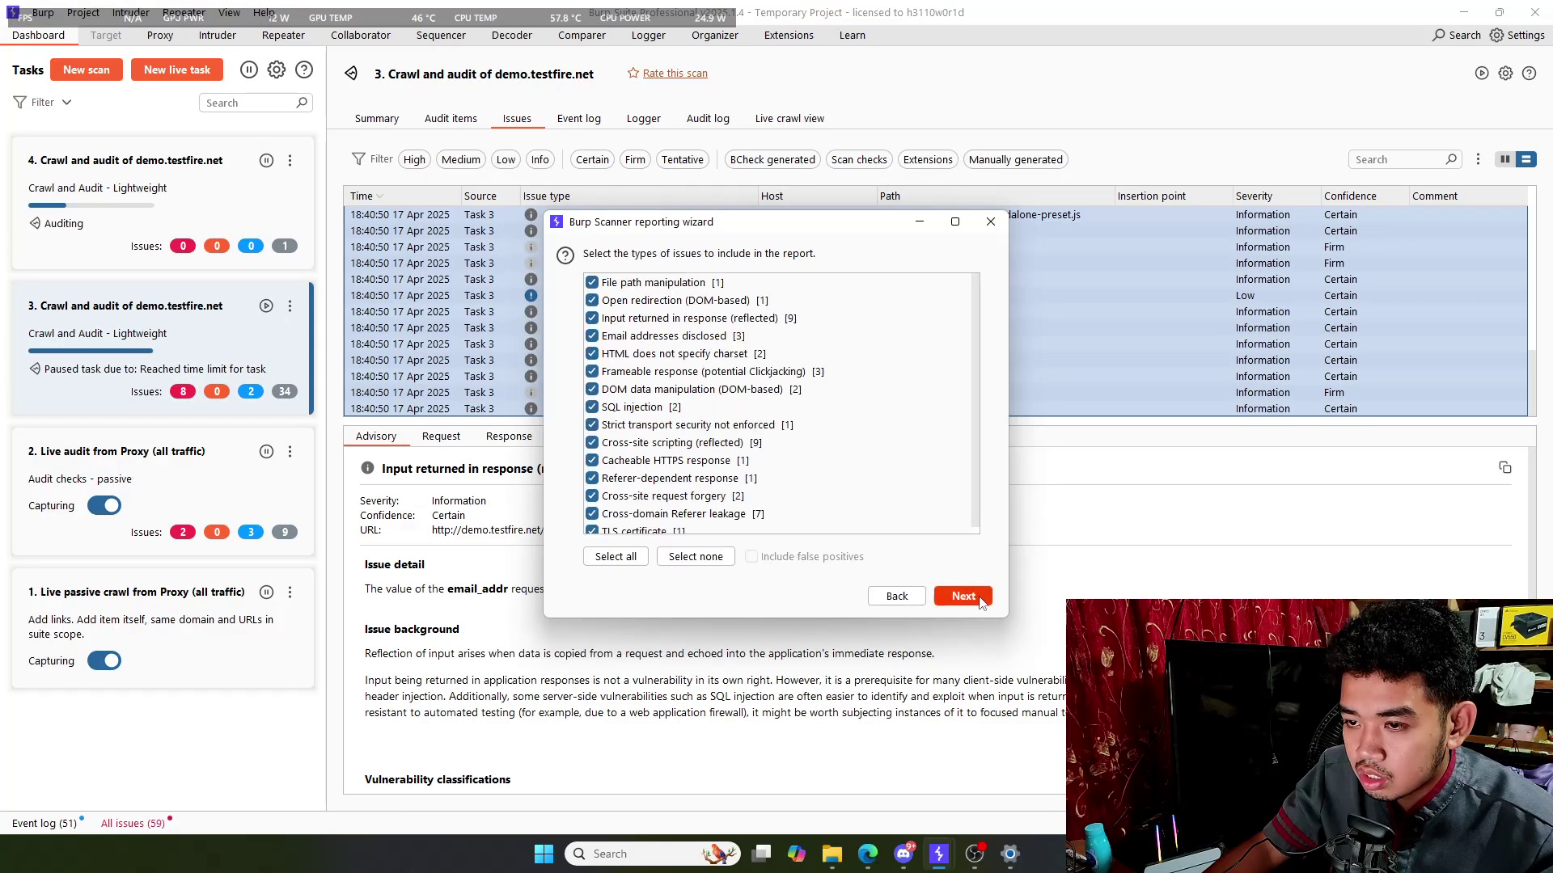
{"action": "left_click", "coordinate": [963, 596]}
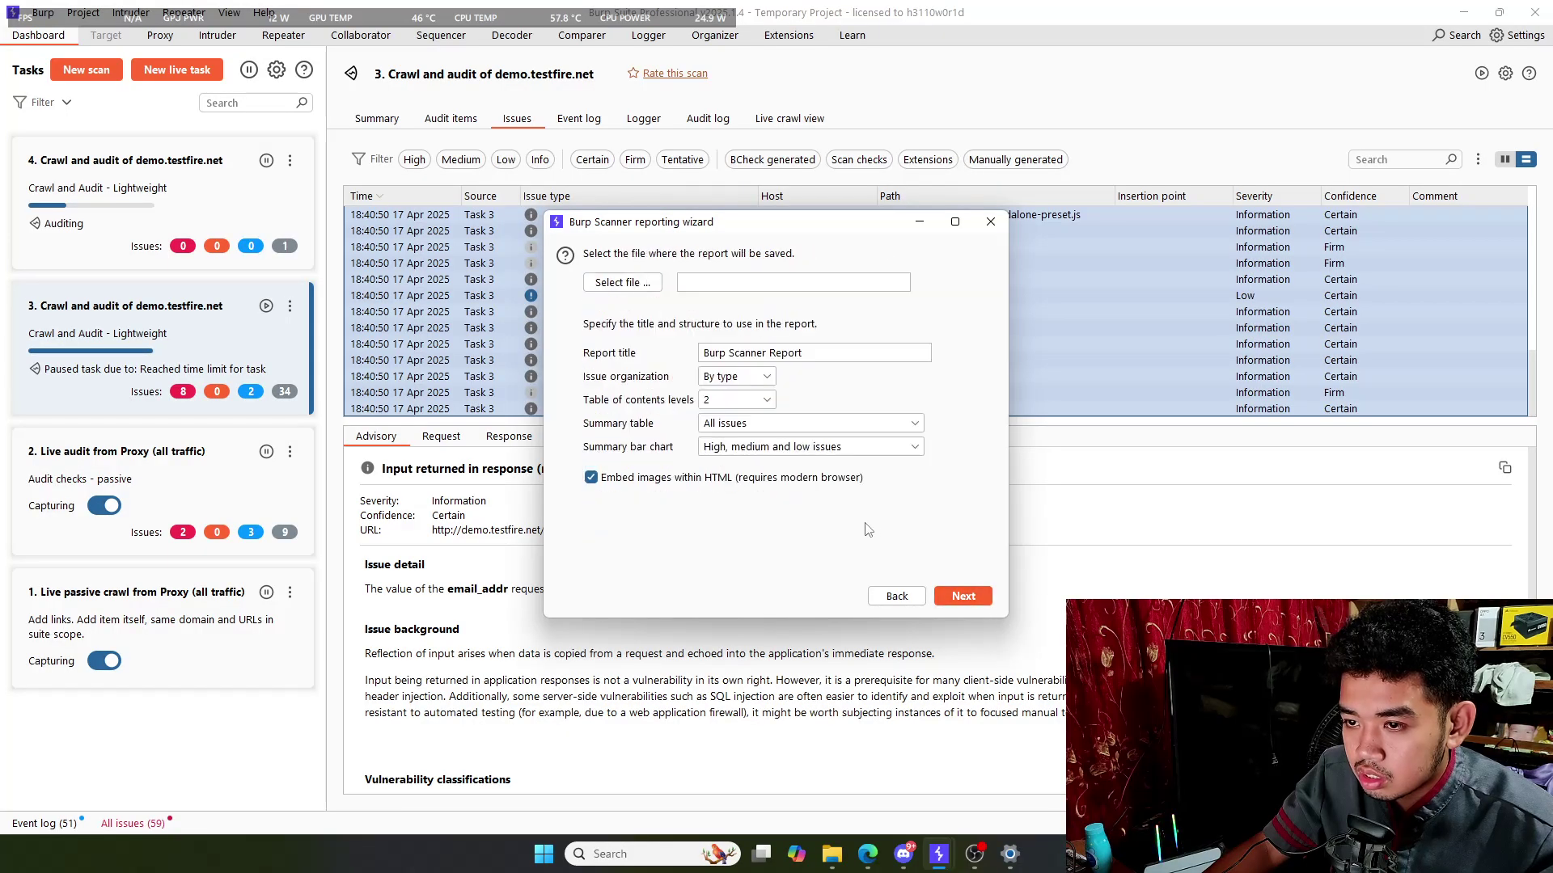
- Save the report to the Desktop as REPORT and generate it with the default title and structure
{"action": "left_click", "coordinate": [647, 283]}
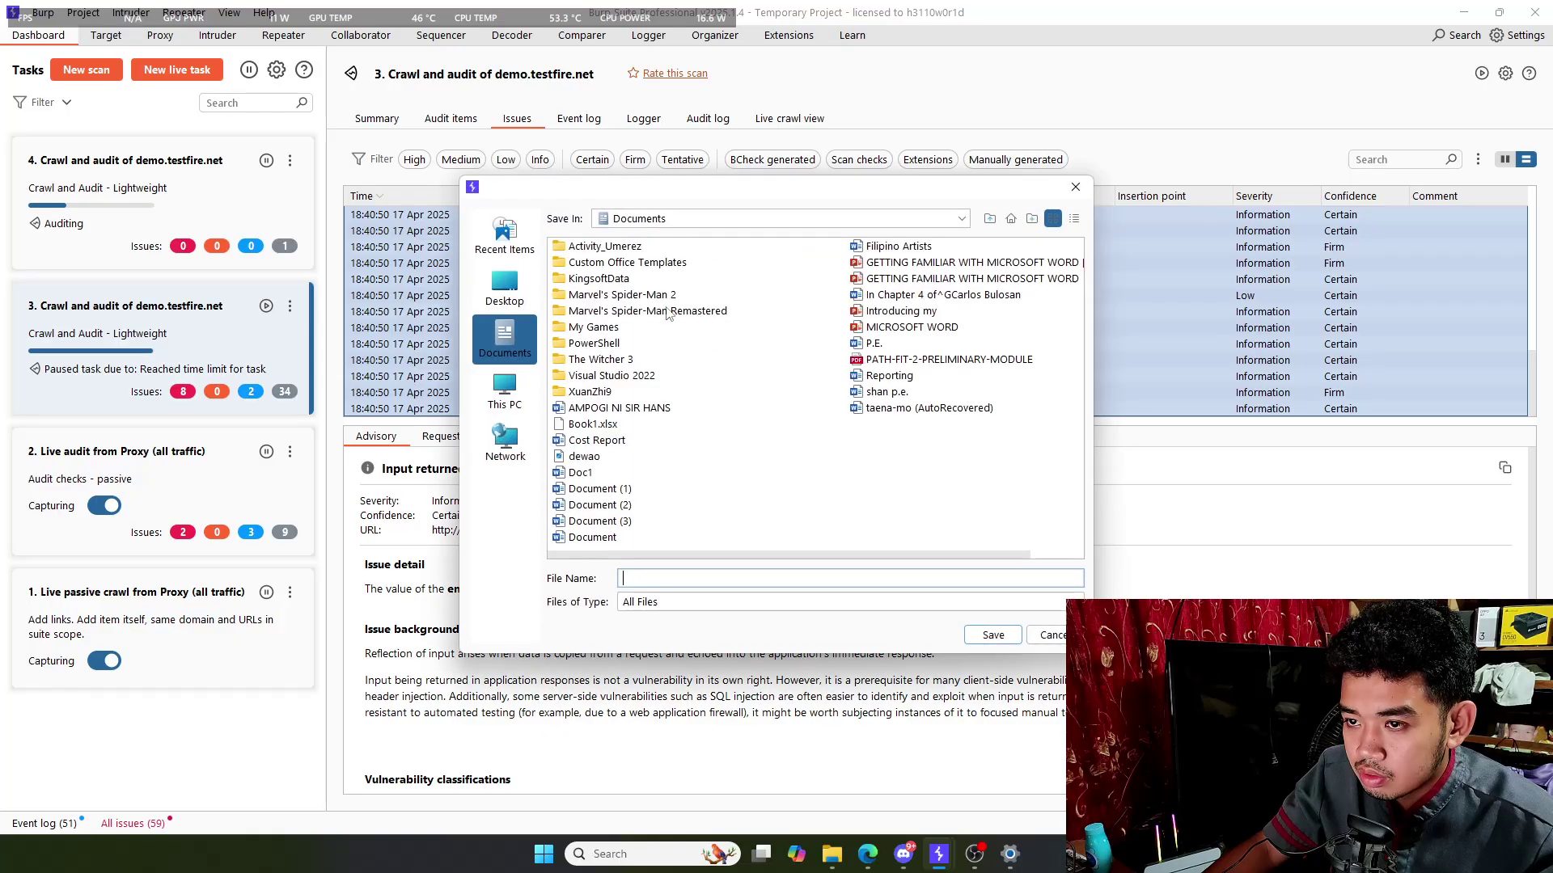
{"action": "left_click", "coordinate": [504, 291]}
{"action": "left_click", "coordinate": [639, 579]}
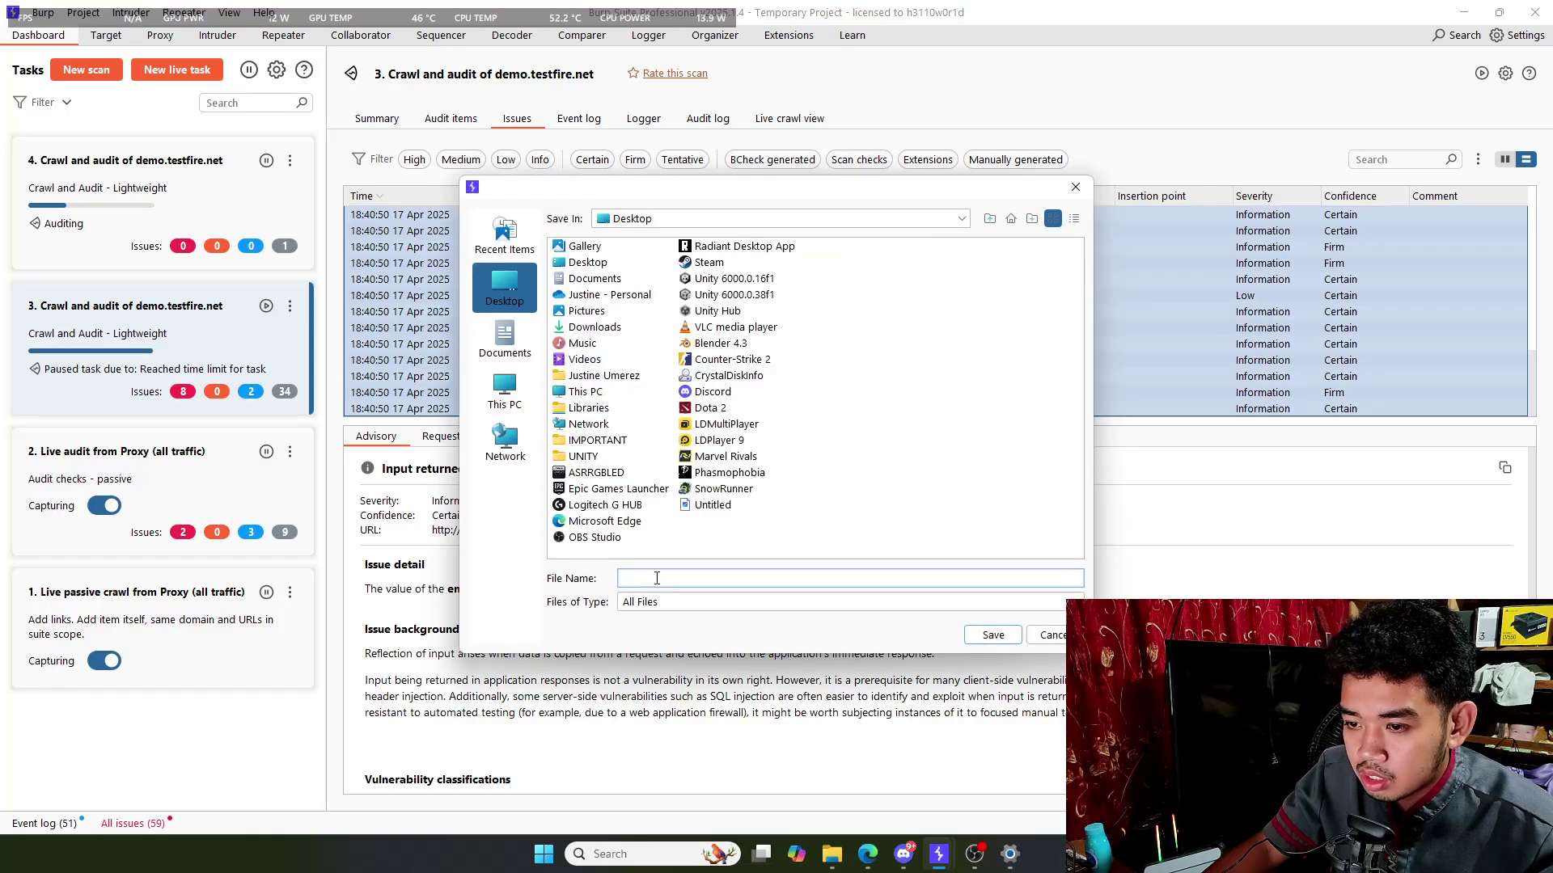
{"action": "type", "text": "REPORT"}
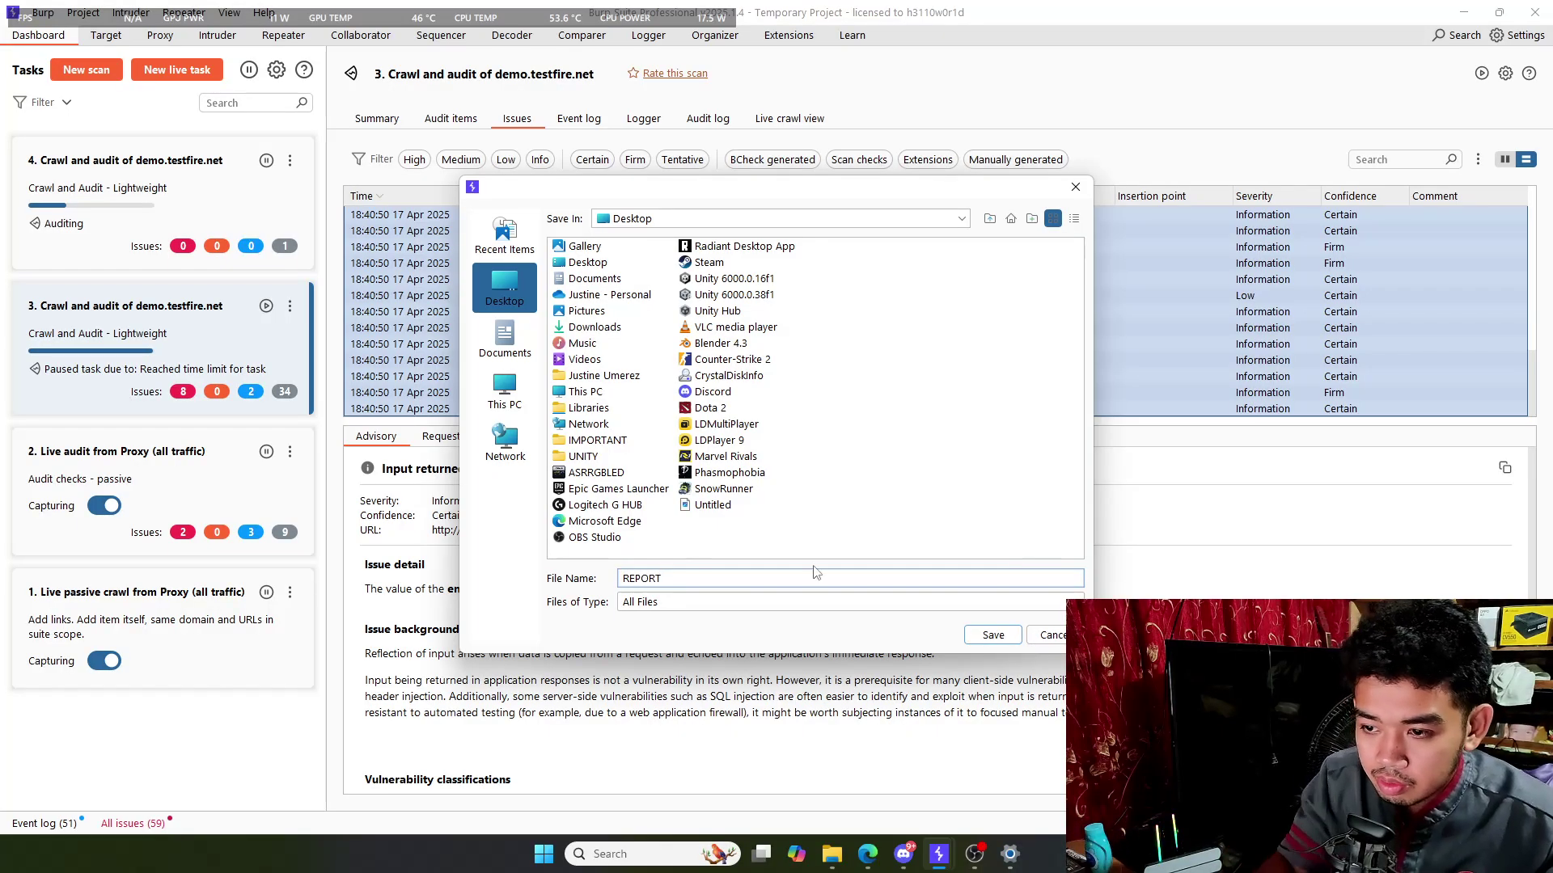
{"action": "left_click", "coordinate": [993, 635]}
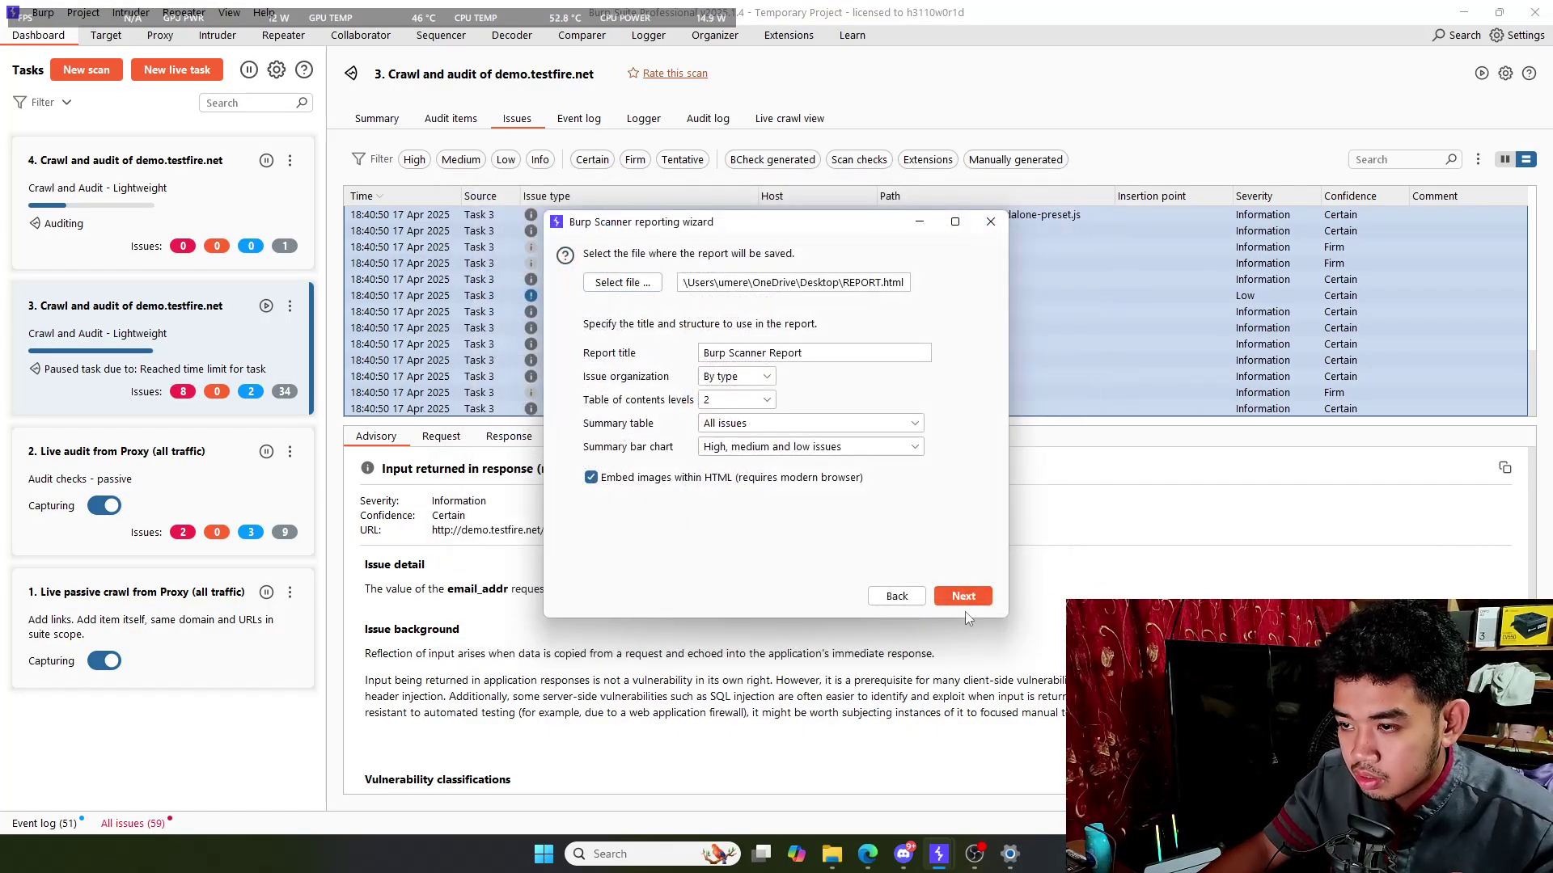
{"action": "left_click", "coordinate": [964, 600]}
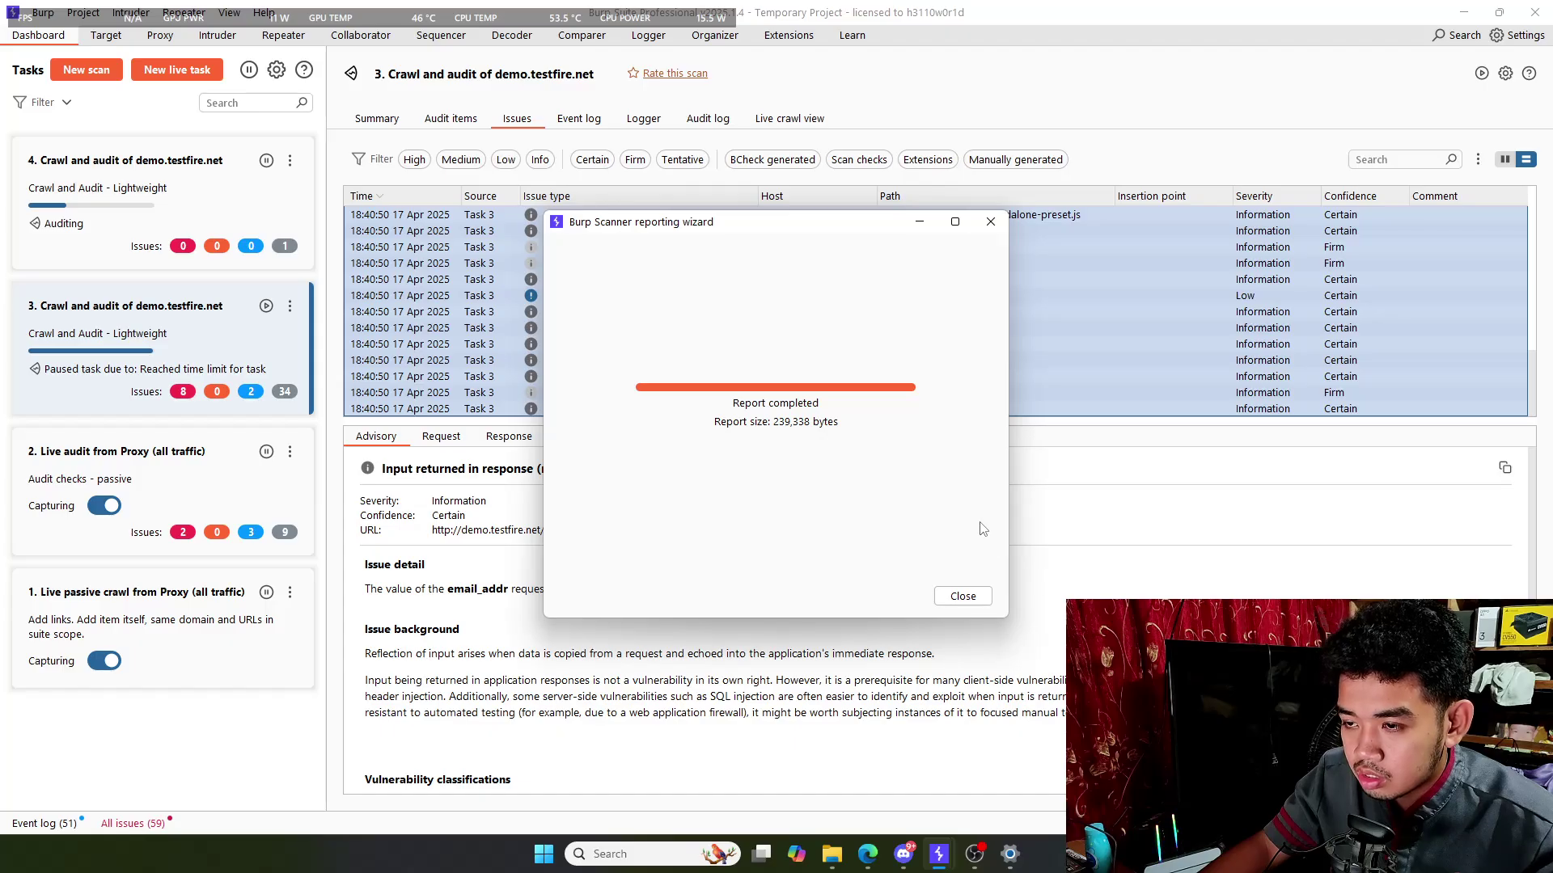
{"action": "left_click", "coordinate": [976, 856]}
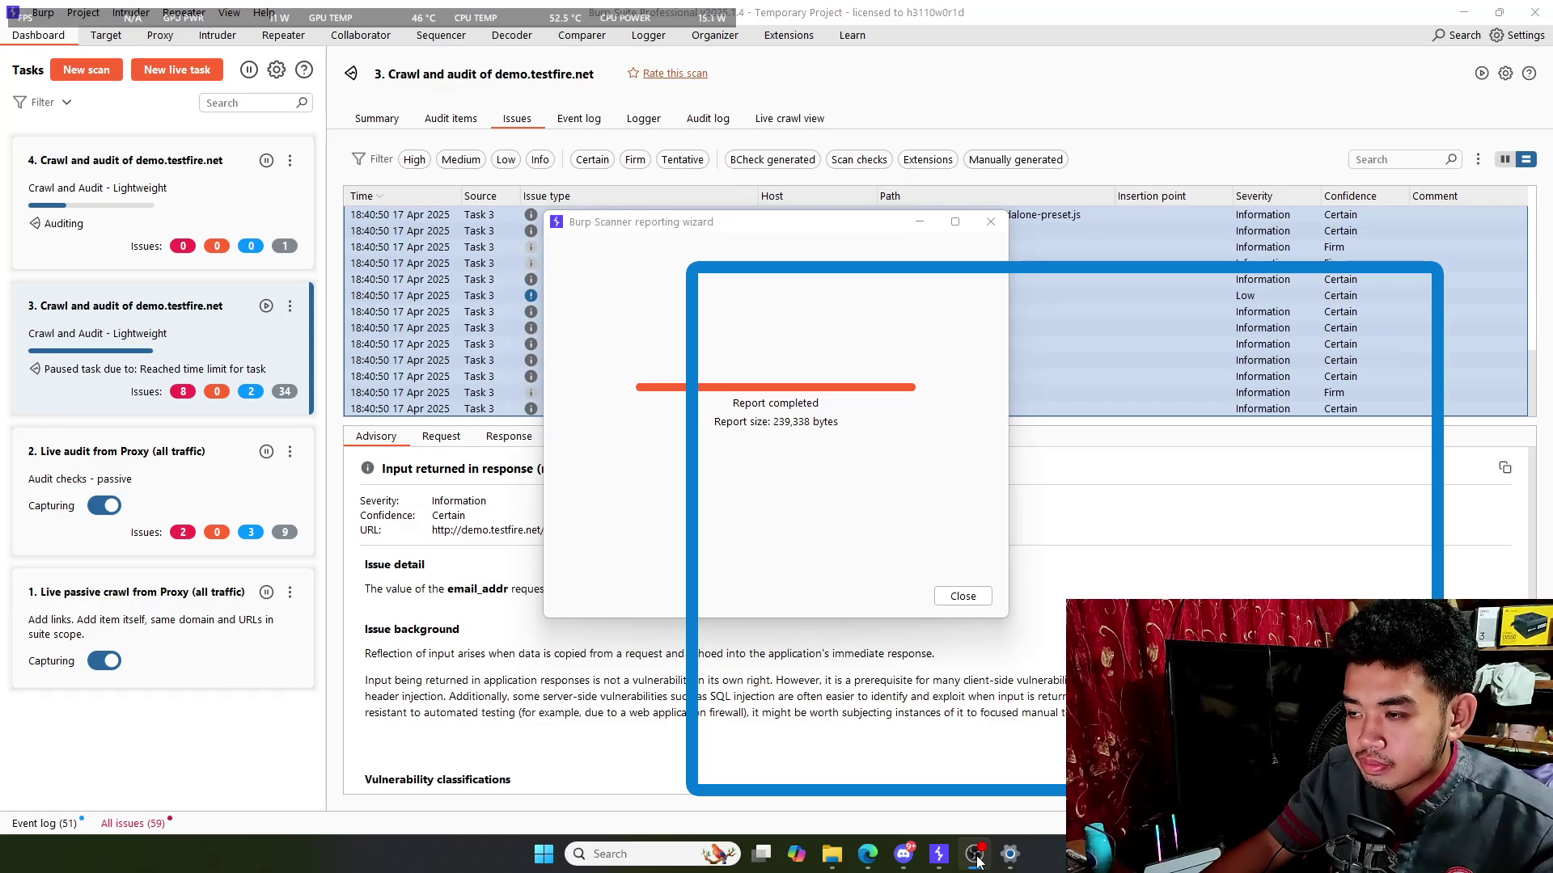
{"action": "left_click", "coordinate": [977, 862]}
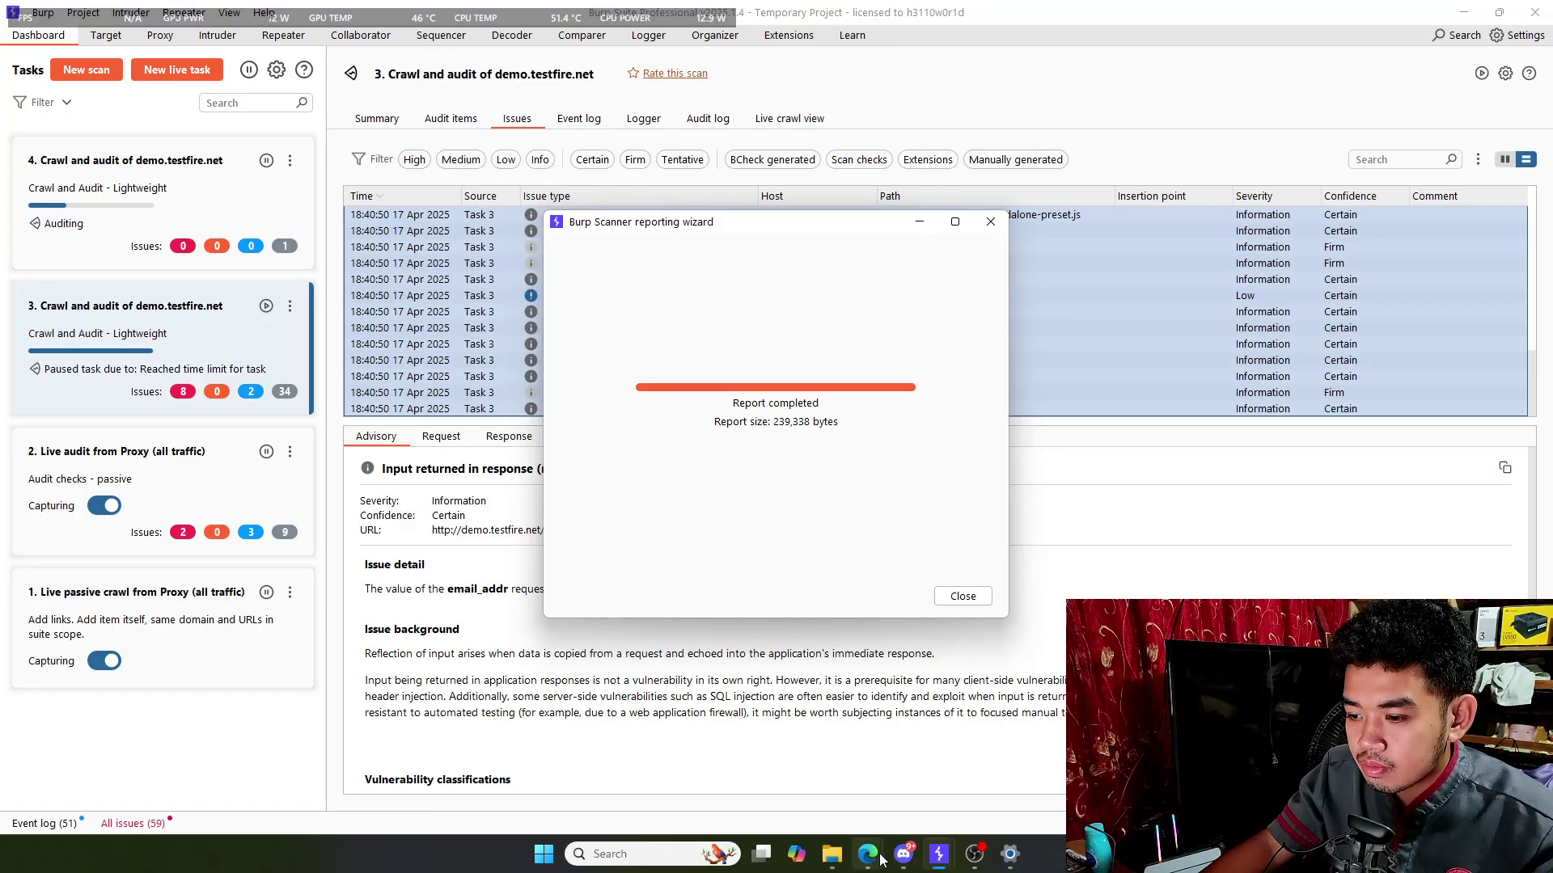
{"action": "mouse_move", "coordinate": [881, 859]}
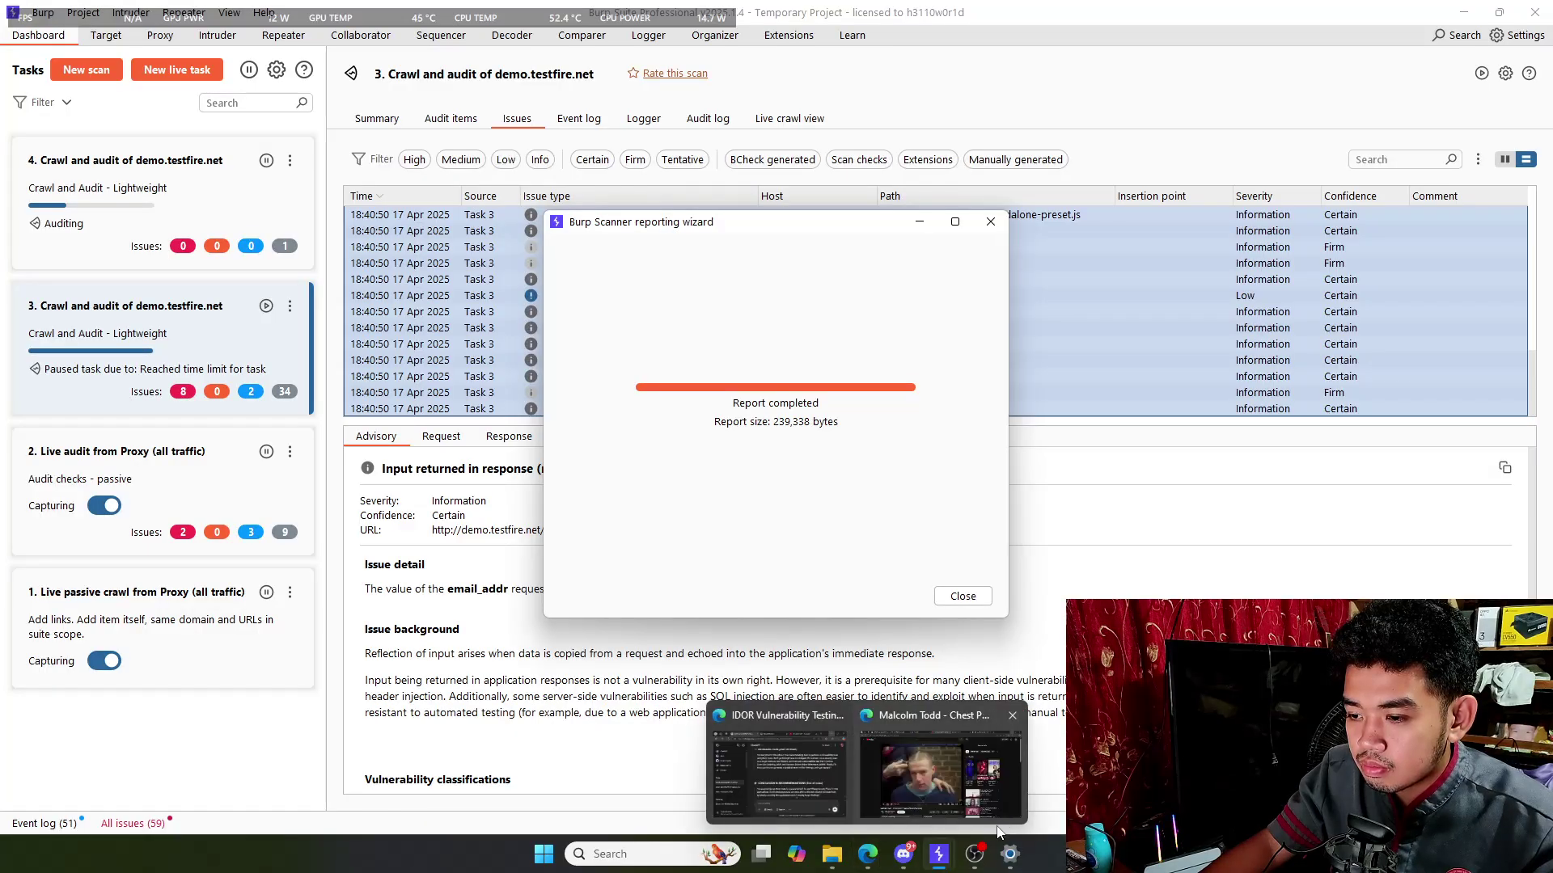
{"action": "left_click", "coordinate": [976, 856]}
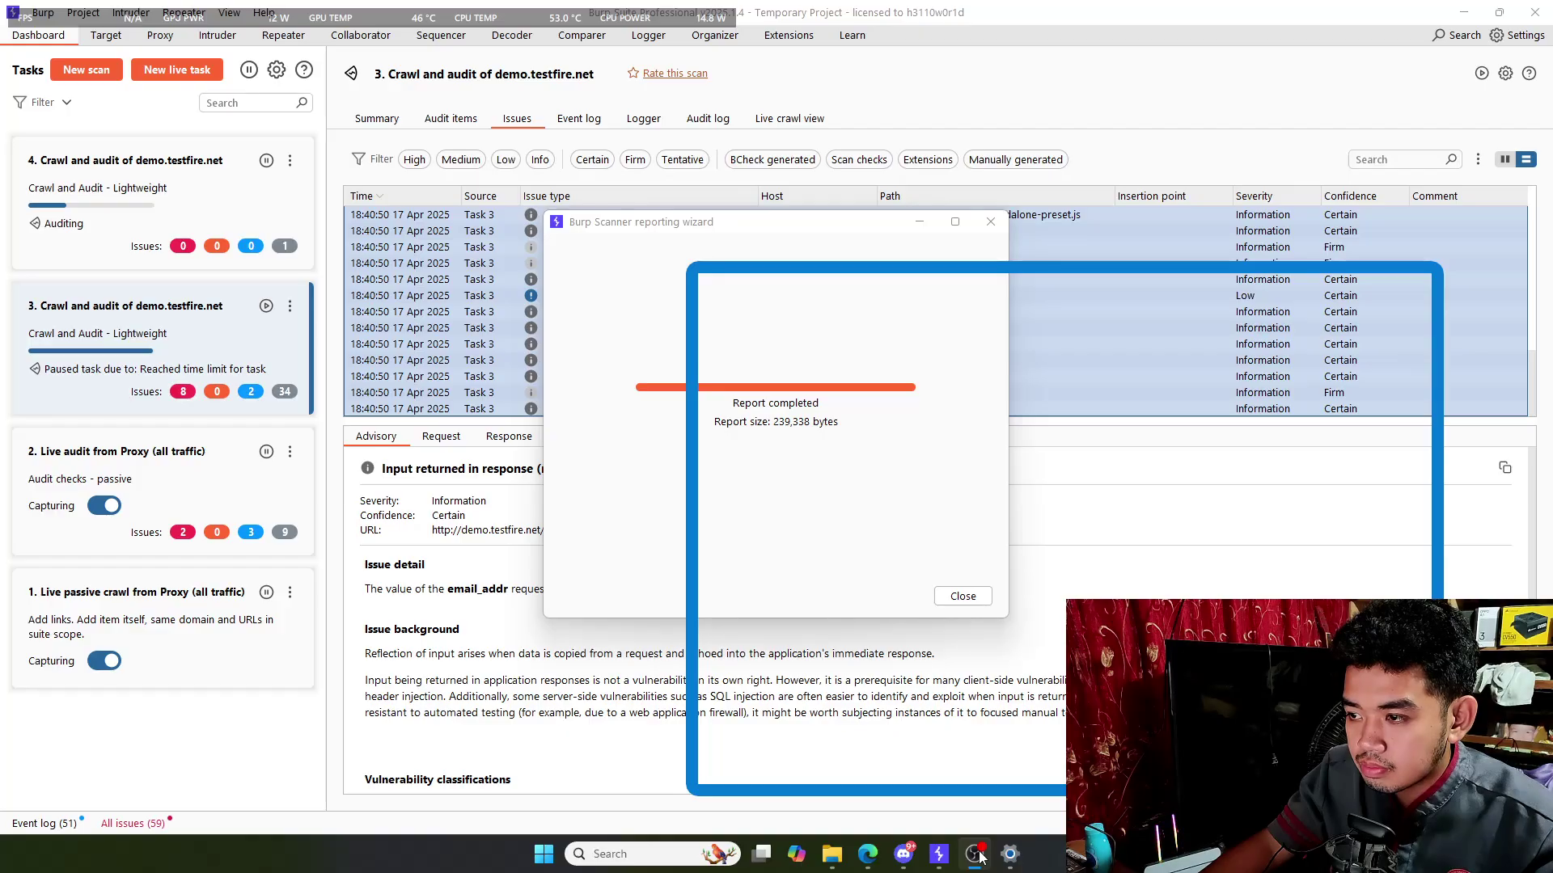
{"action": "mouse_move", "coordinate": [871, 867]}
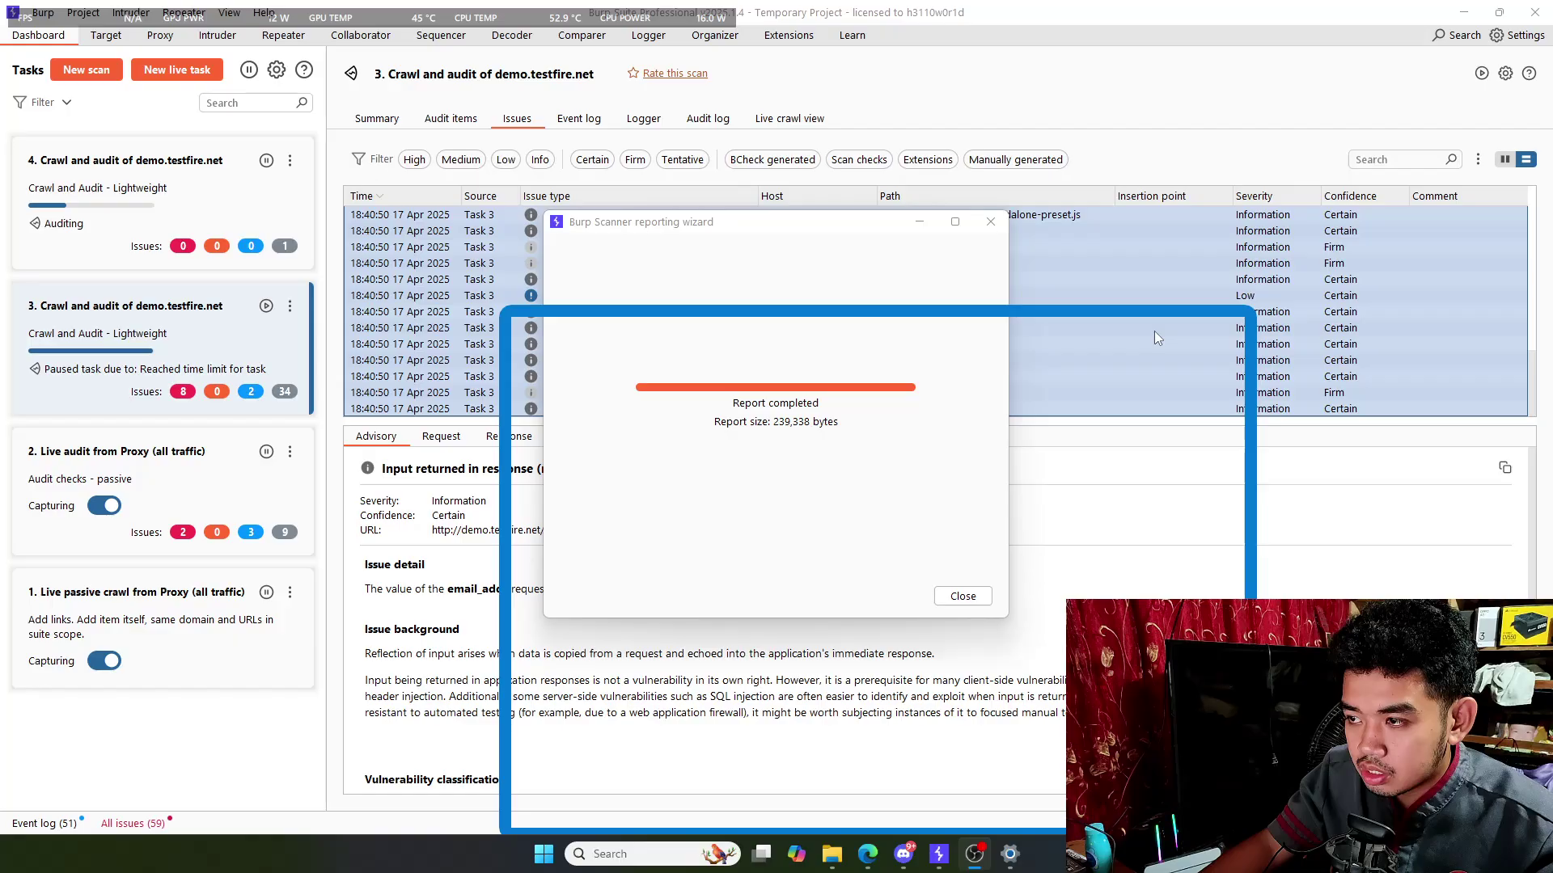
- Exit the completed reporting wizard, confirming the exit, and minimize Burp Suite to show the desktop
{"action": "left_click_drag", "start_coordinate": [880, 229], "coordinate": [828, 56]}
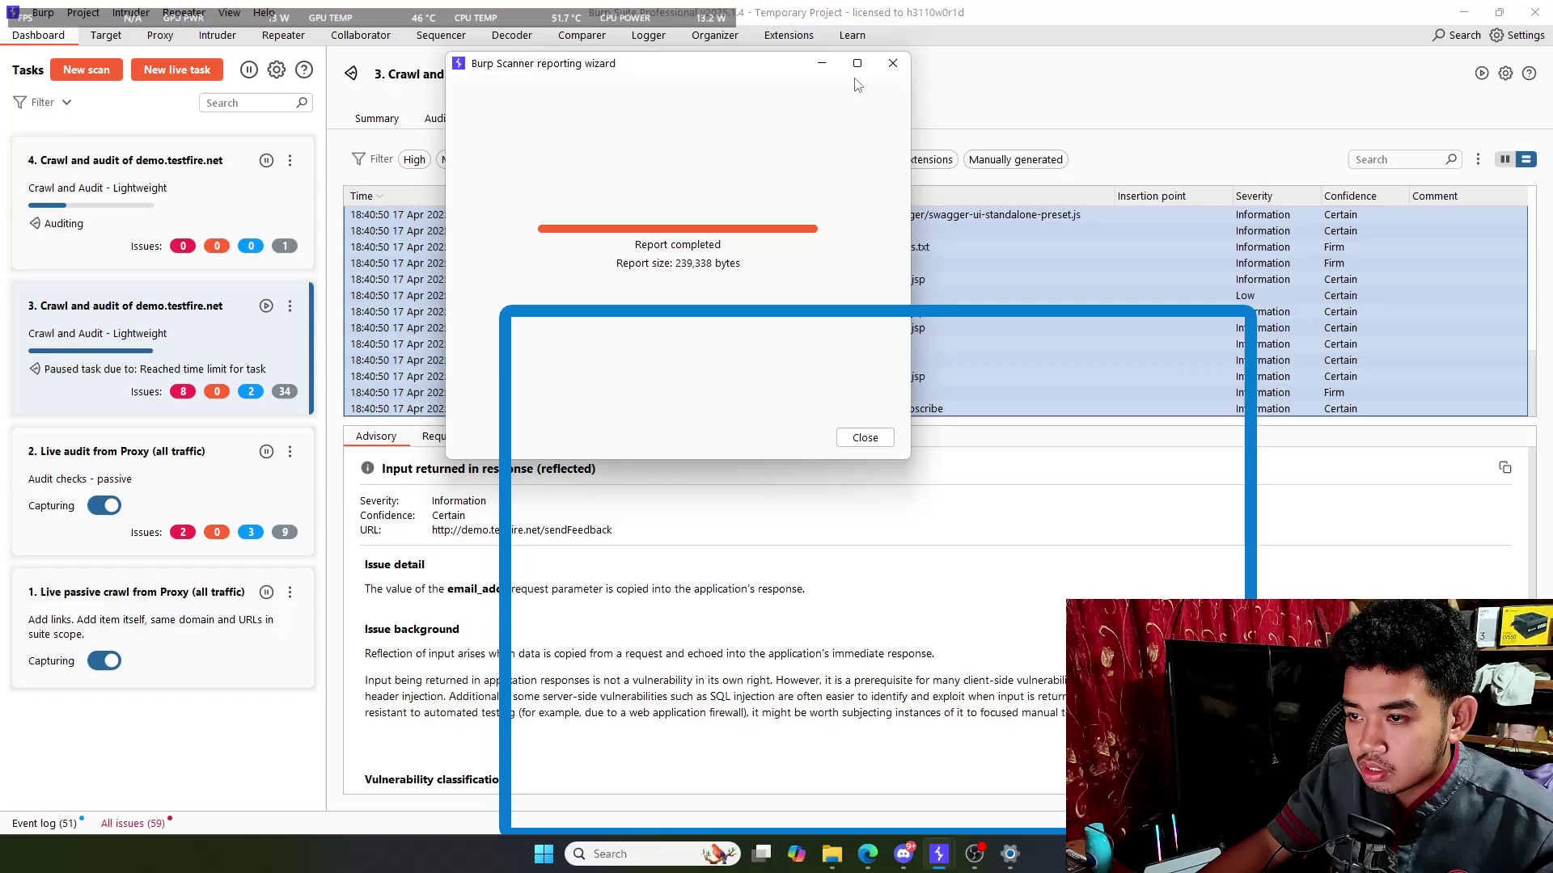
{"action": "left_click", "coordinate": [891, 68]}
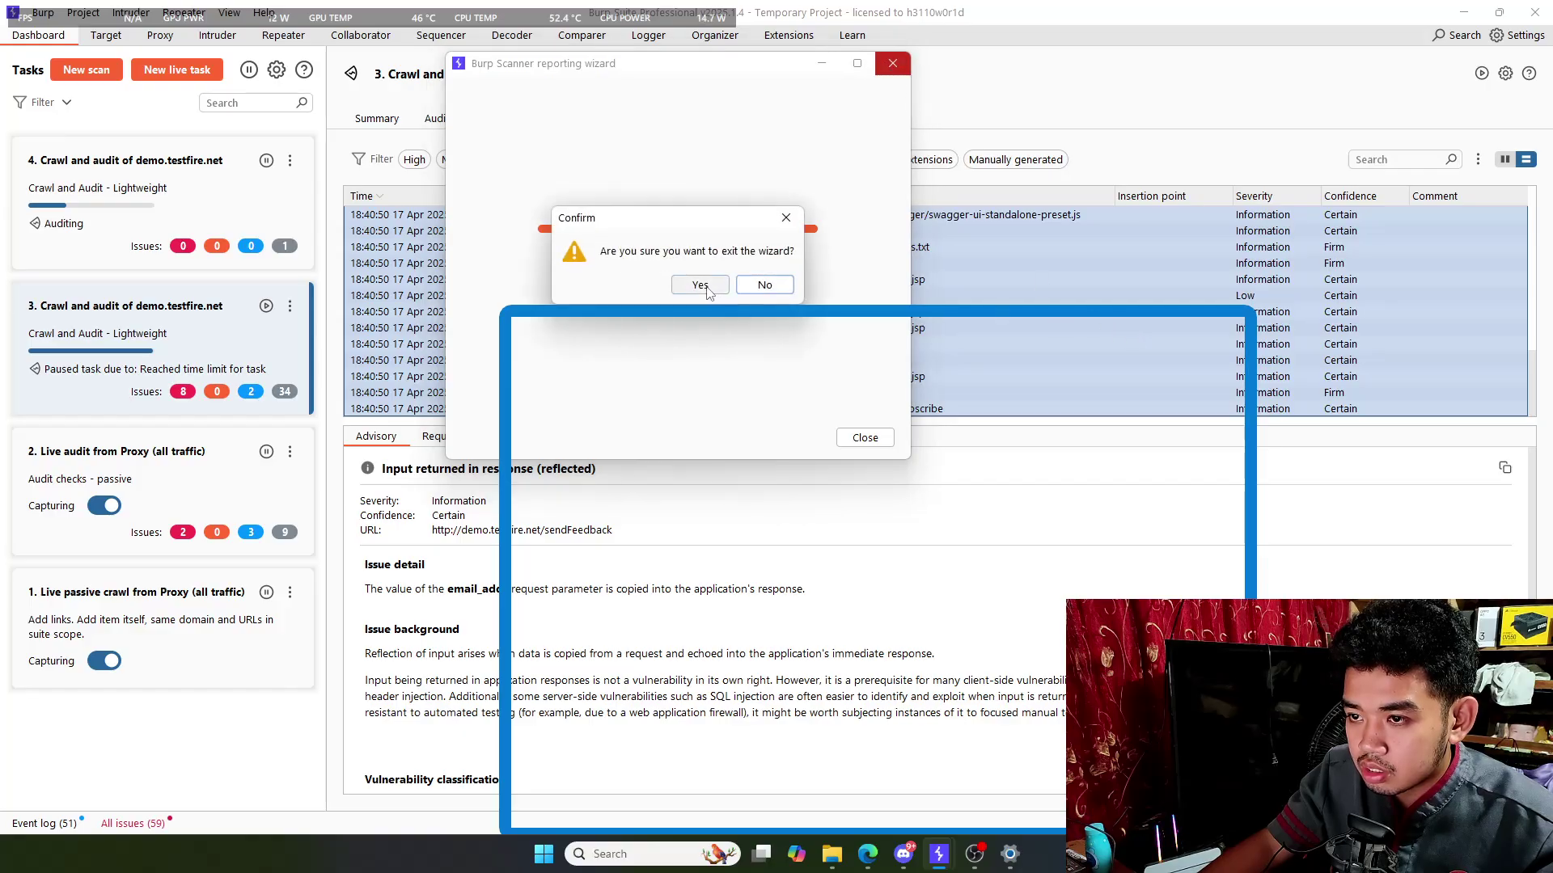
{"action": "left_click", "coordinate": [698, 285]}
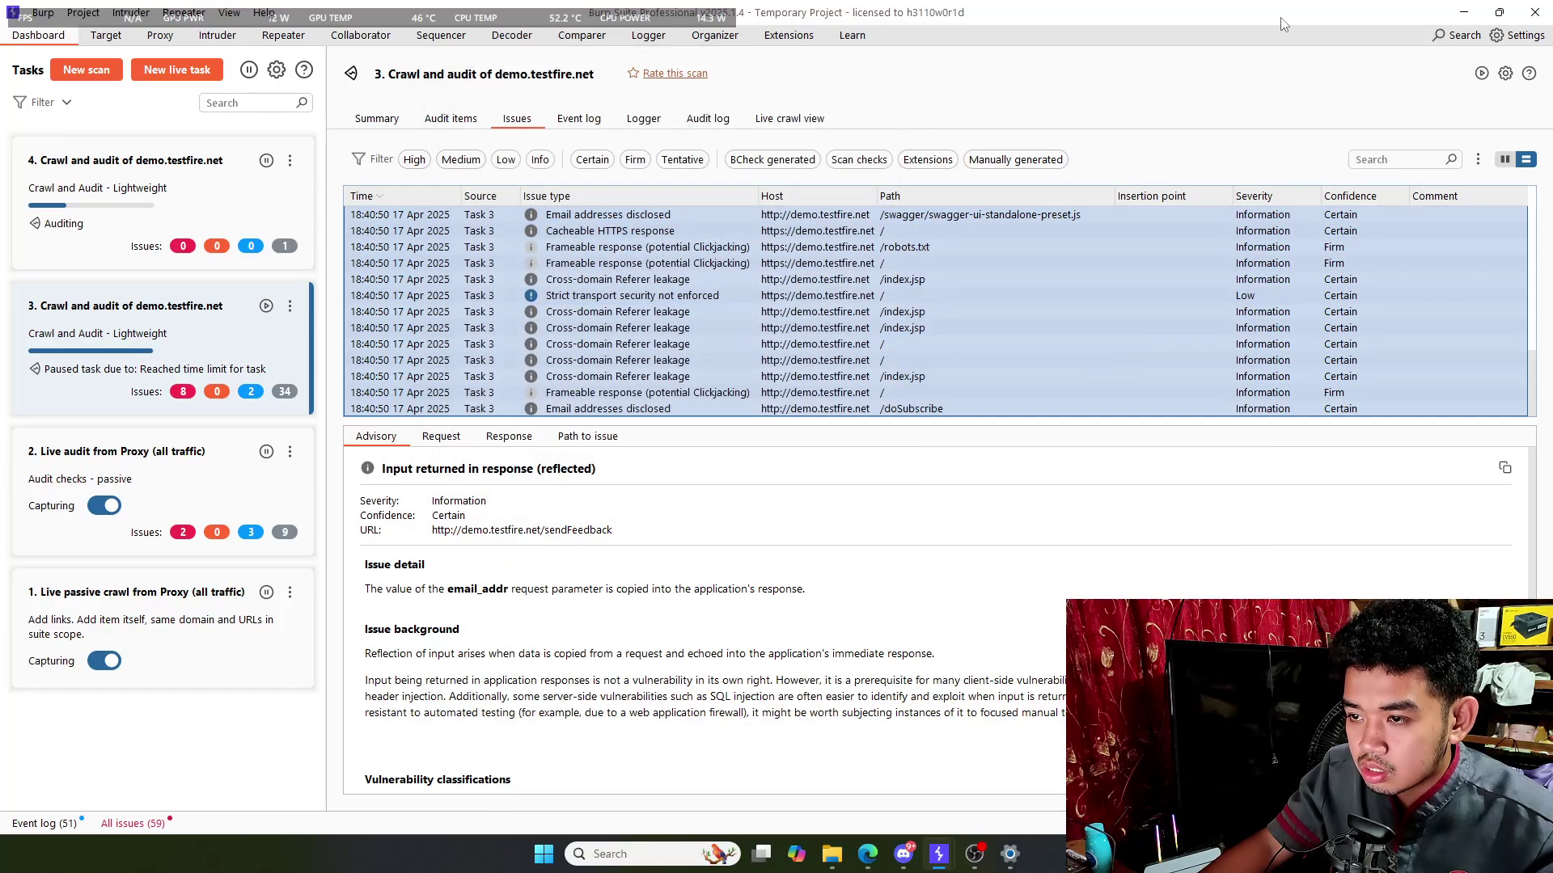
{"action": "left_click", "coordinate": [1464, 13]}
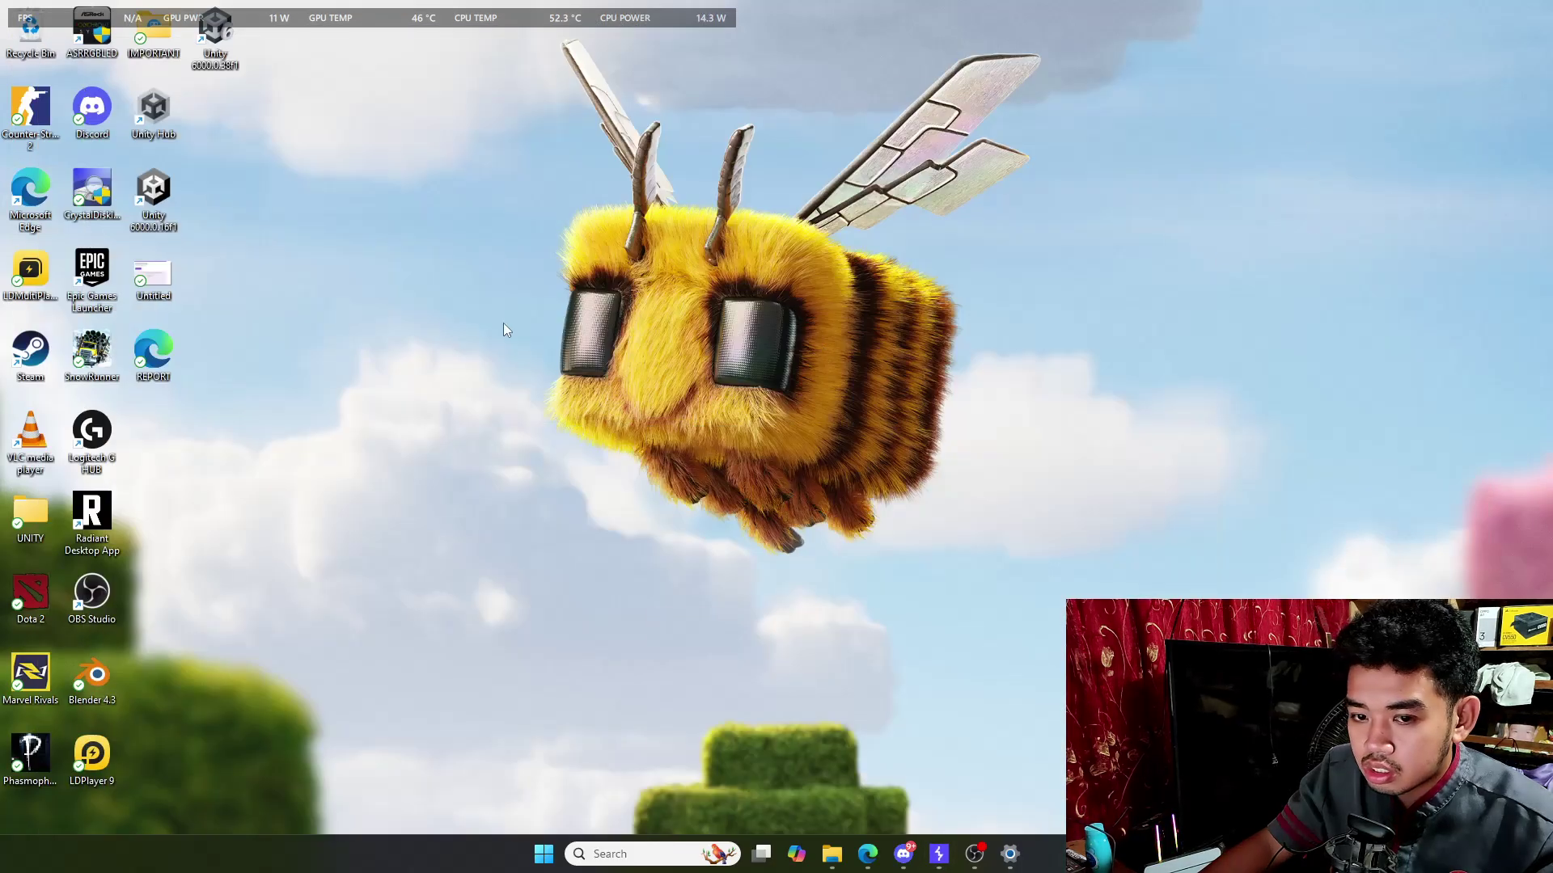
- Move the REPORT file to a clear area of the desktop and open it in a maximized browser window
{"action": "right_click", "coordinate": [503, 323]}
{"action": "left_click", "coordinate": [564, 397]}
{"action": "left_click_drag", "start_coordinate": [166, 364], "coordinate": [633, 394]}
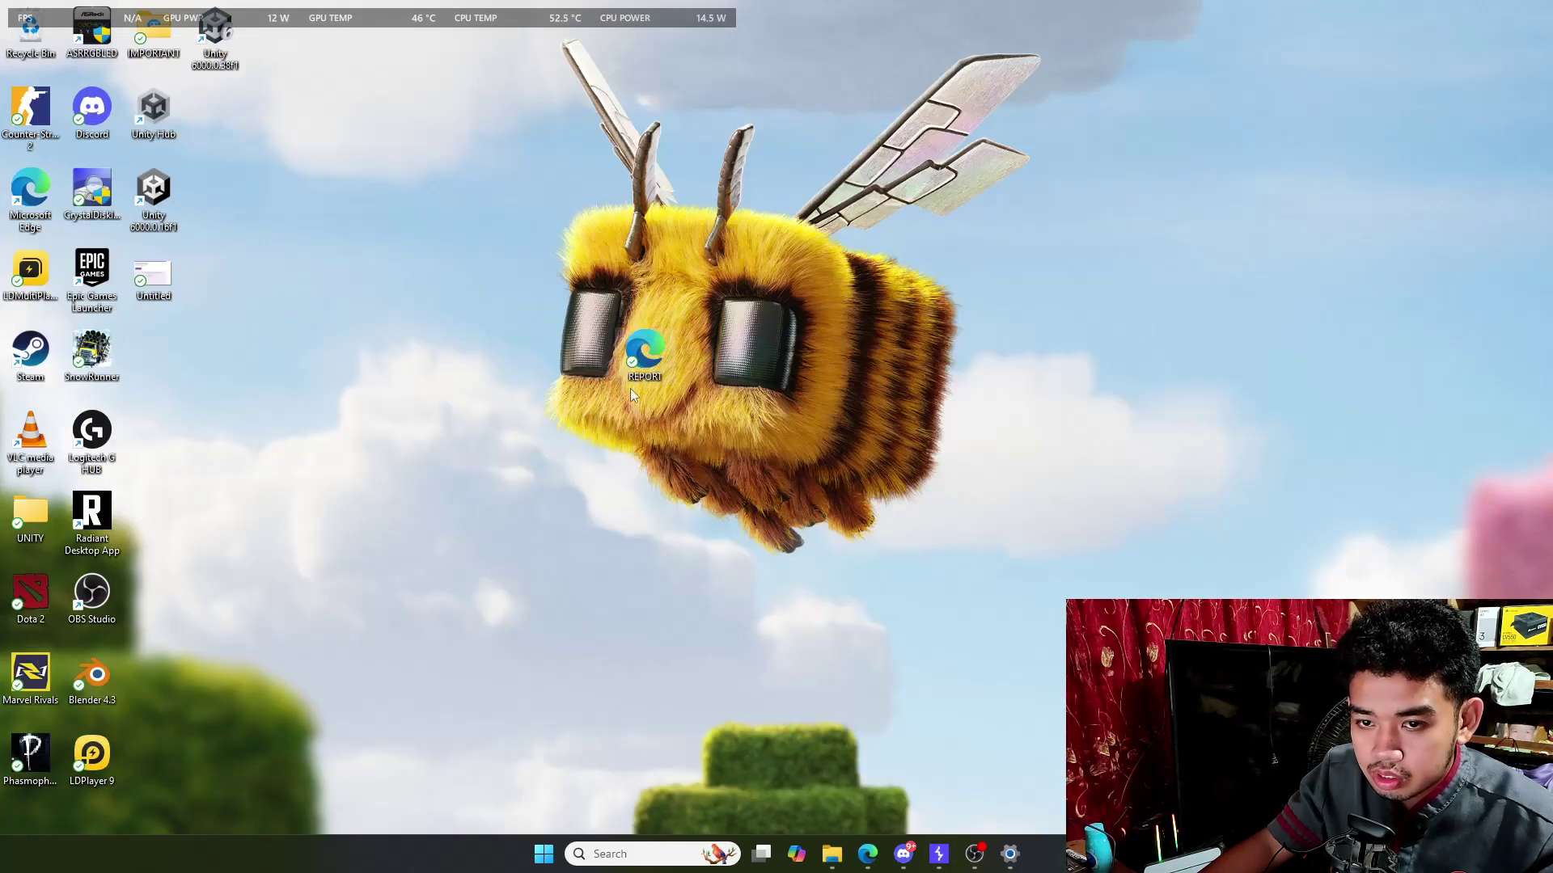
{"action": "double_click", "coordinate": [651, 373]}
{"action": "double_click", "coordinate": [681, 280]}
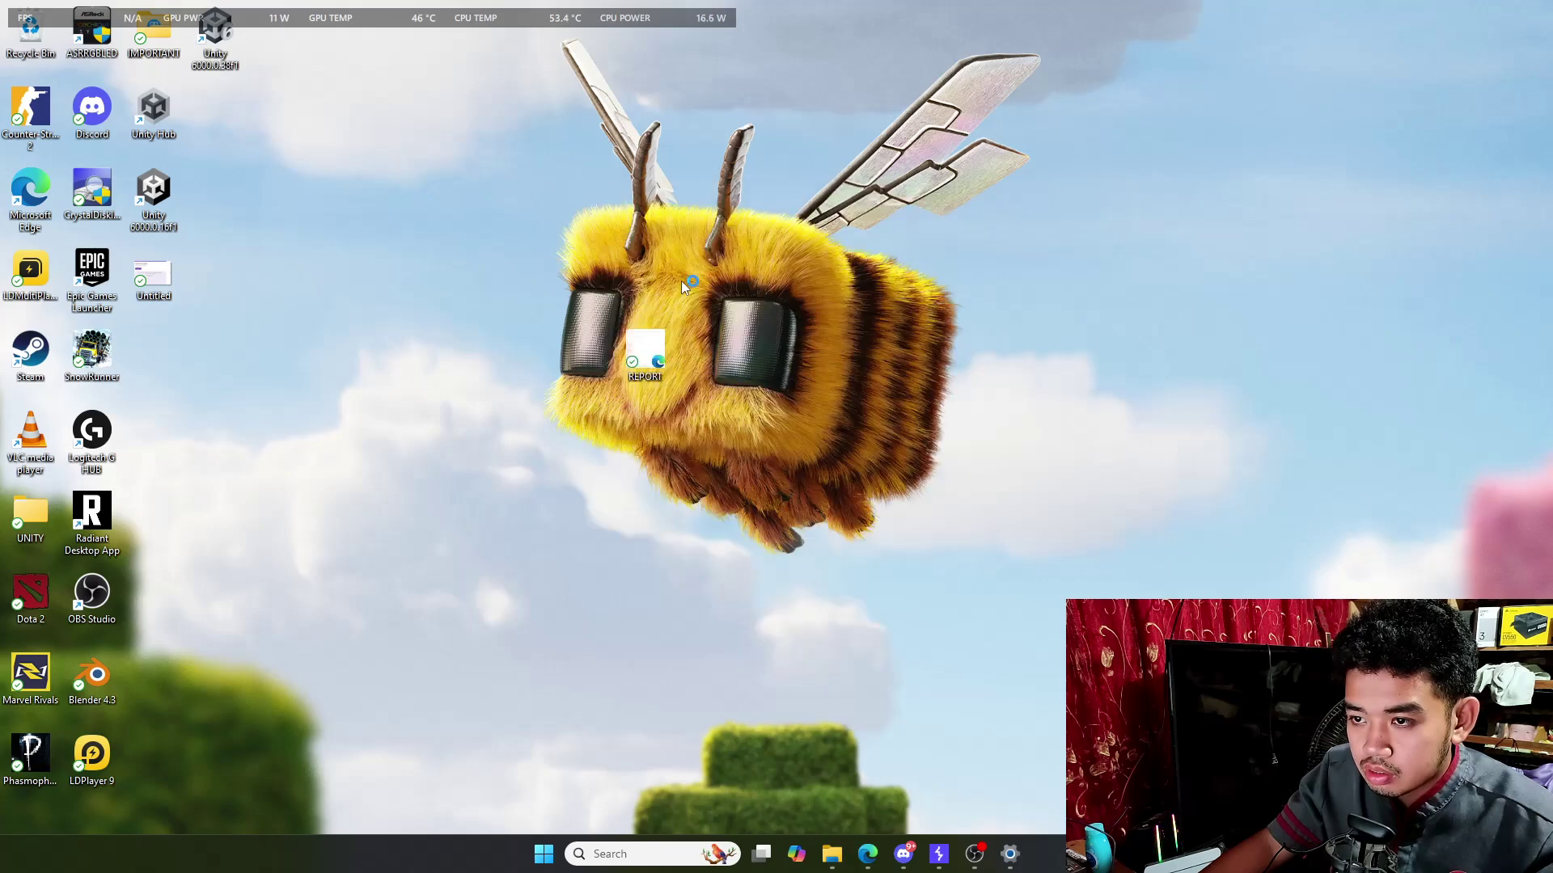
{"action": "scroll", "coordinate": [635, 367], "scroll_direction": "down", "scroll_amount": 2}
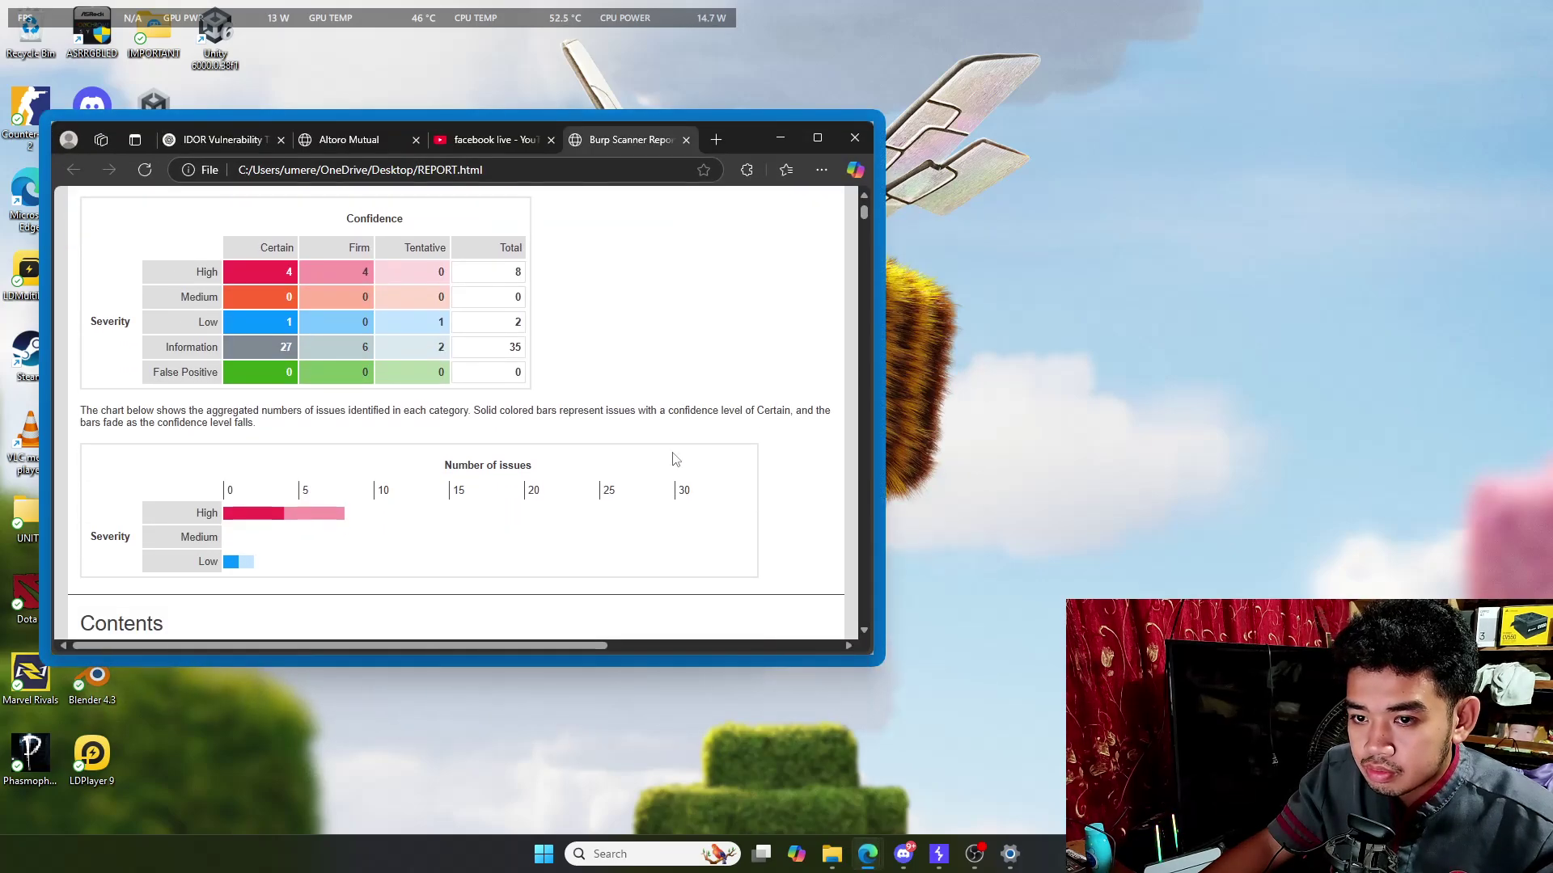
{"action": "scroll", "coordinate": [672, 457], "scroll_direction": "up", "scroll_amount": 2}
{"action": "left_click", "coordinate": [819, 140]}
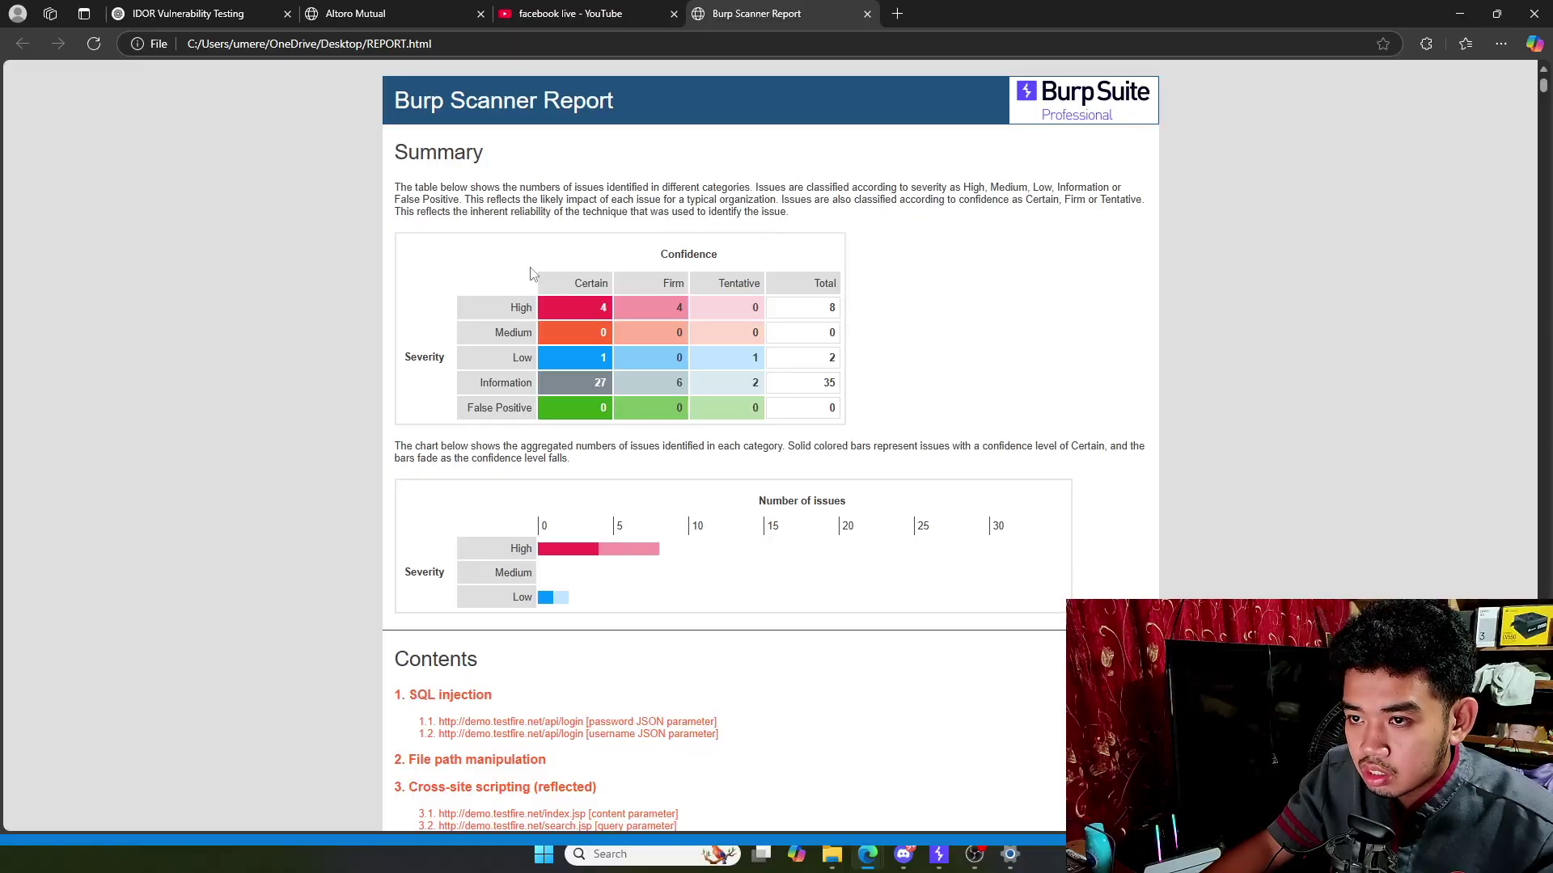
- Examine the report's summary, contents list, the index.jsp content parameter finding under Cross-site scripting (reflected), and the detailed issue sections
{"action": "scroll", "coordinate": [486, 306], "scroll_direction": "down", "scroll_amount": 2}
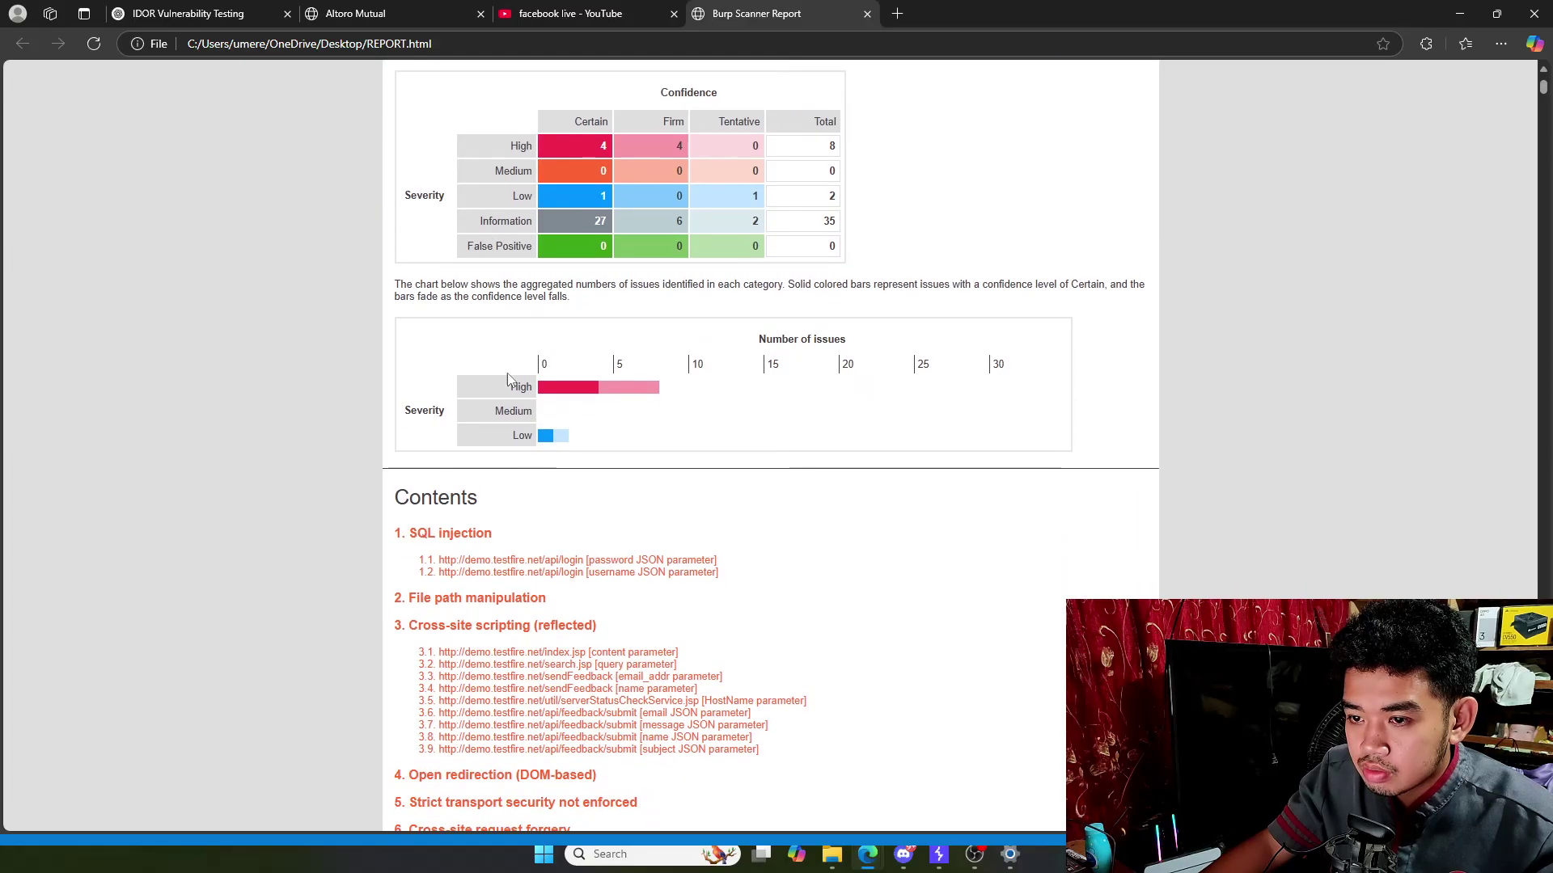
{"action": "scroll", "coordinate": [478, 413], "scroll_direction": "down", "scroll_amount": 3}
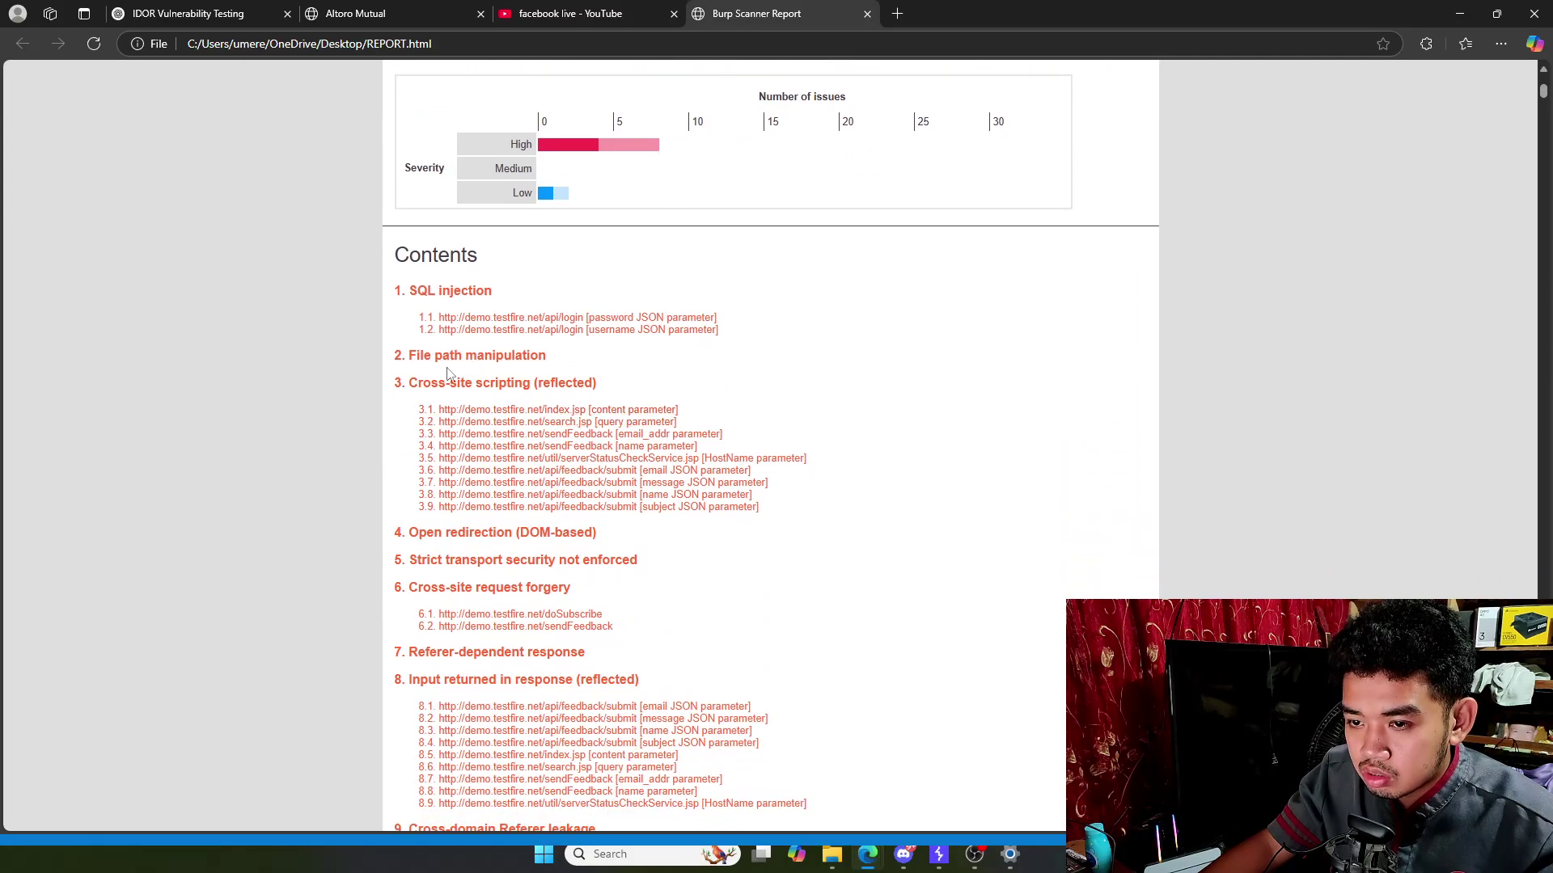
{"action": "left_click", "coordinate": [502, 414]}
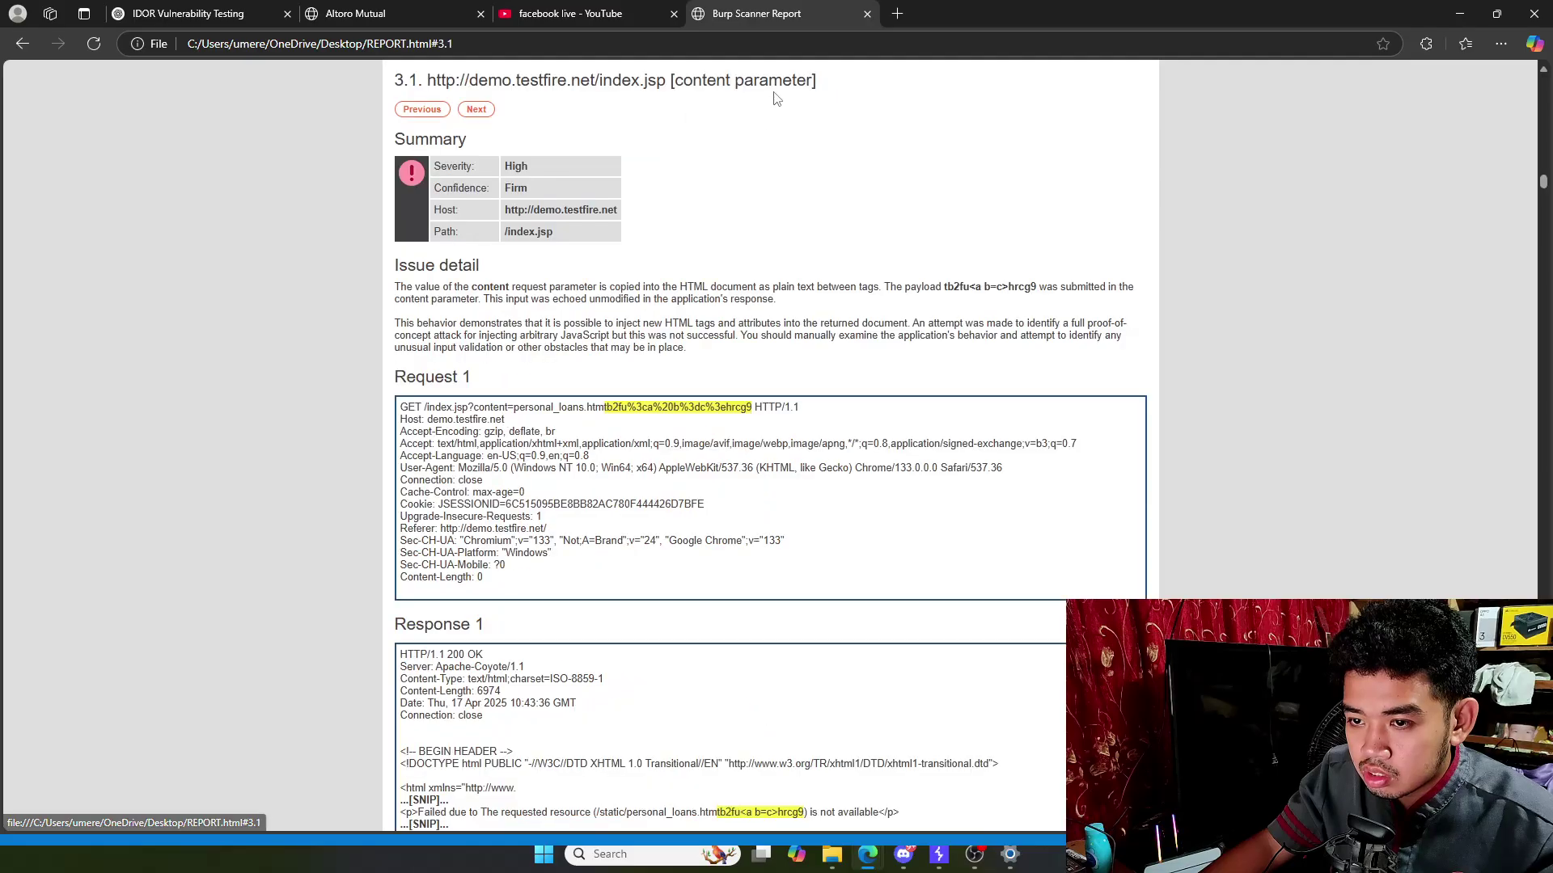
{"action": "key", "text": "alt+Left"}
{"action": "scroll", "coordinate": [524, 366], "scroll_direction": "down", "scroll_amount": 4}
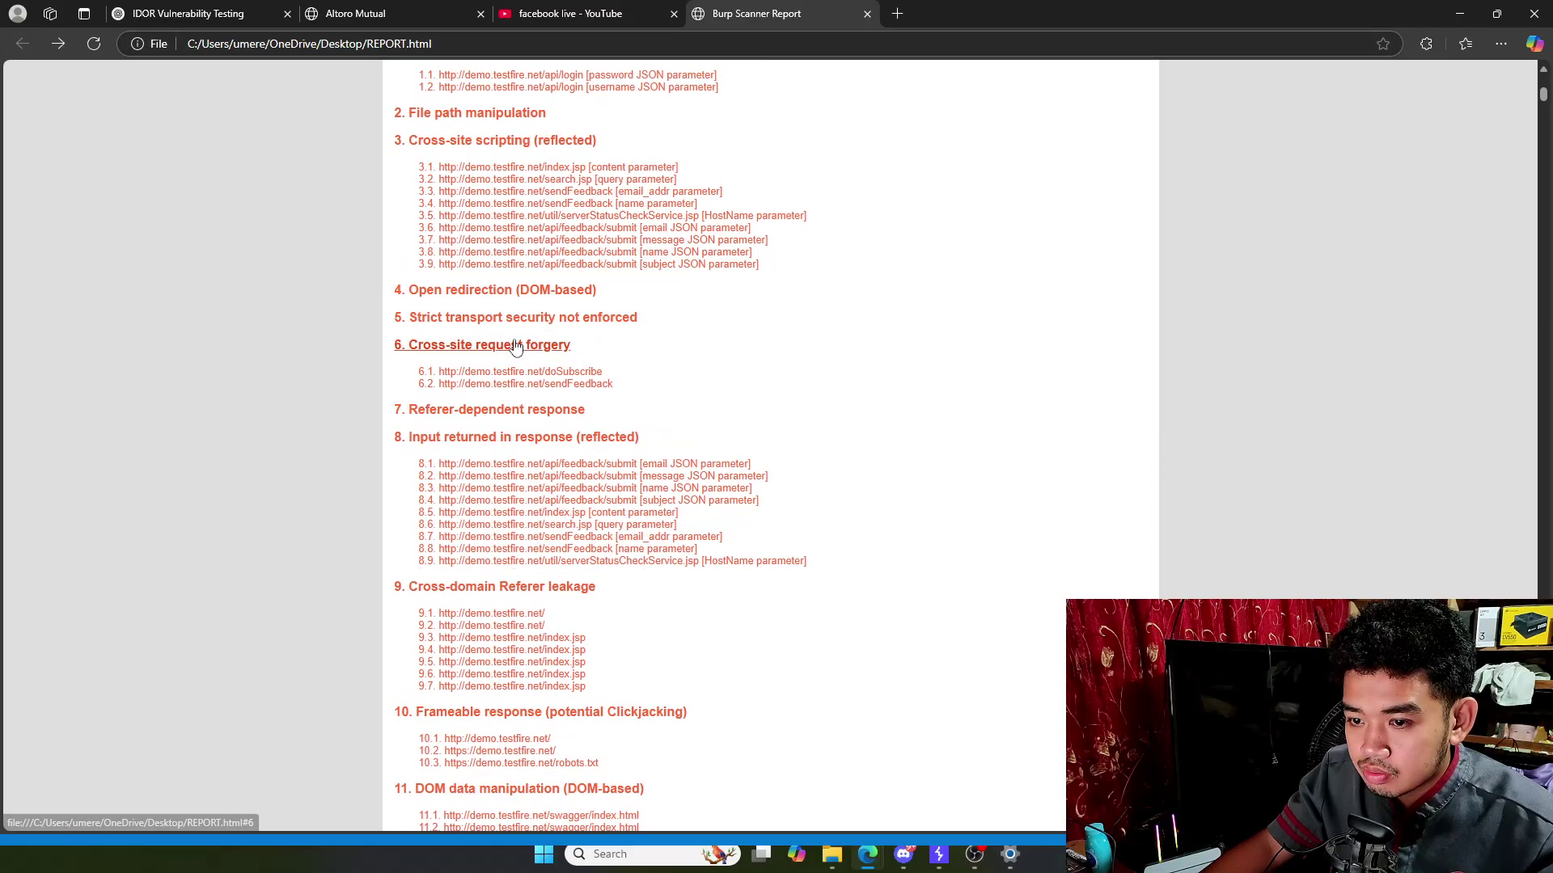
{"action": "scroll", "coordinate": [524, 365], "scroll_direction": "down", "scroll_amount": 18}
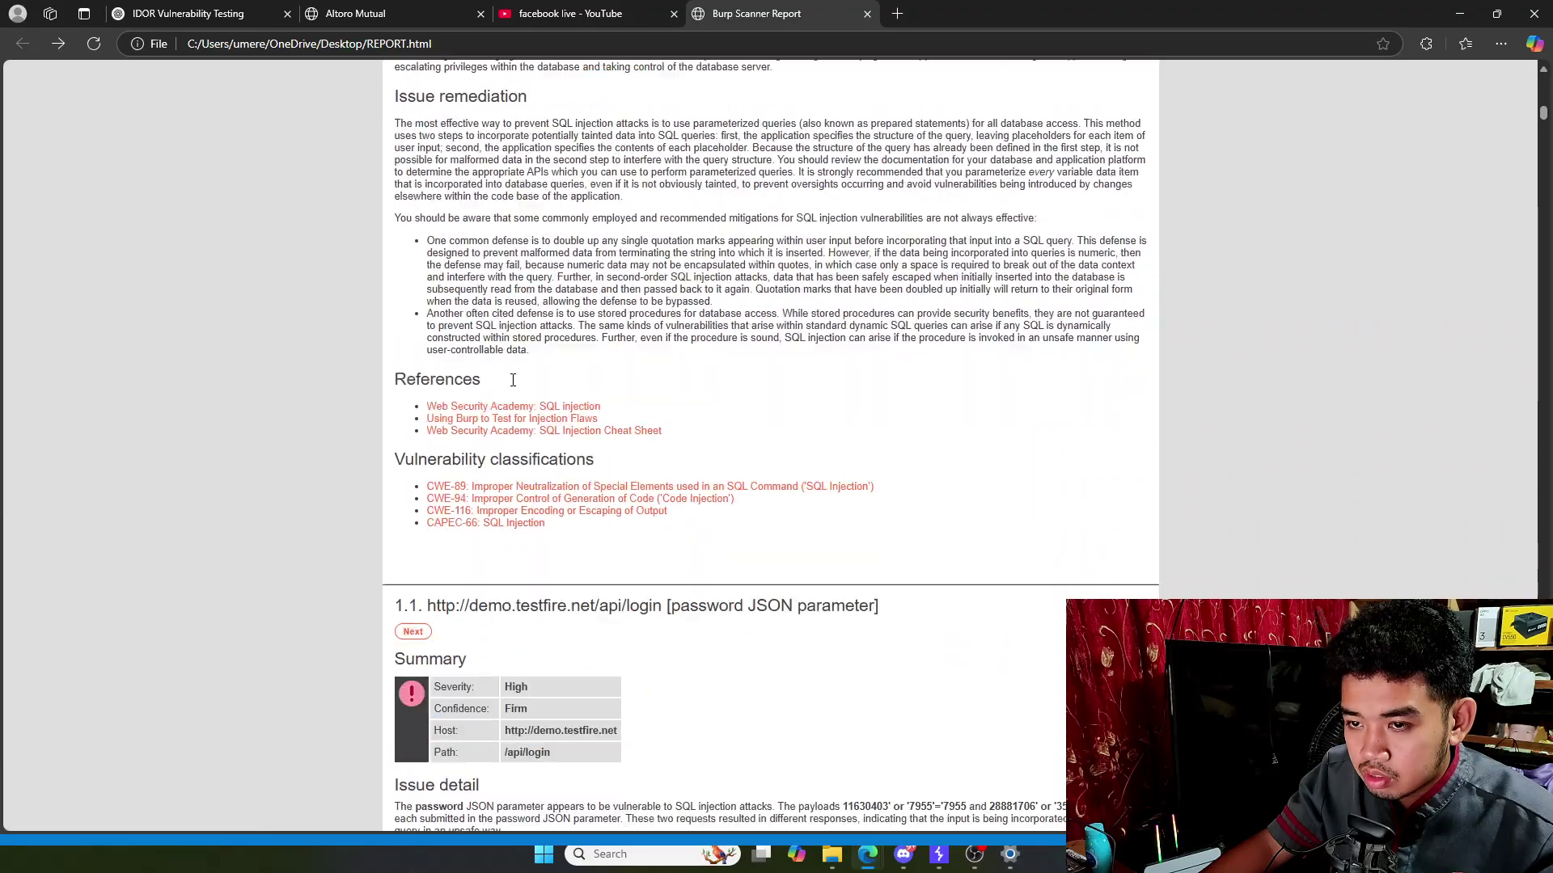
{"action": "scroll", "coordinate": [512, 394], "scroll_direction": "down", "scroll_amount": 20}
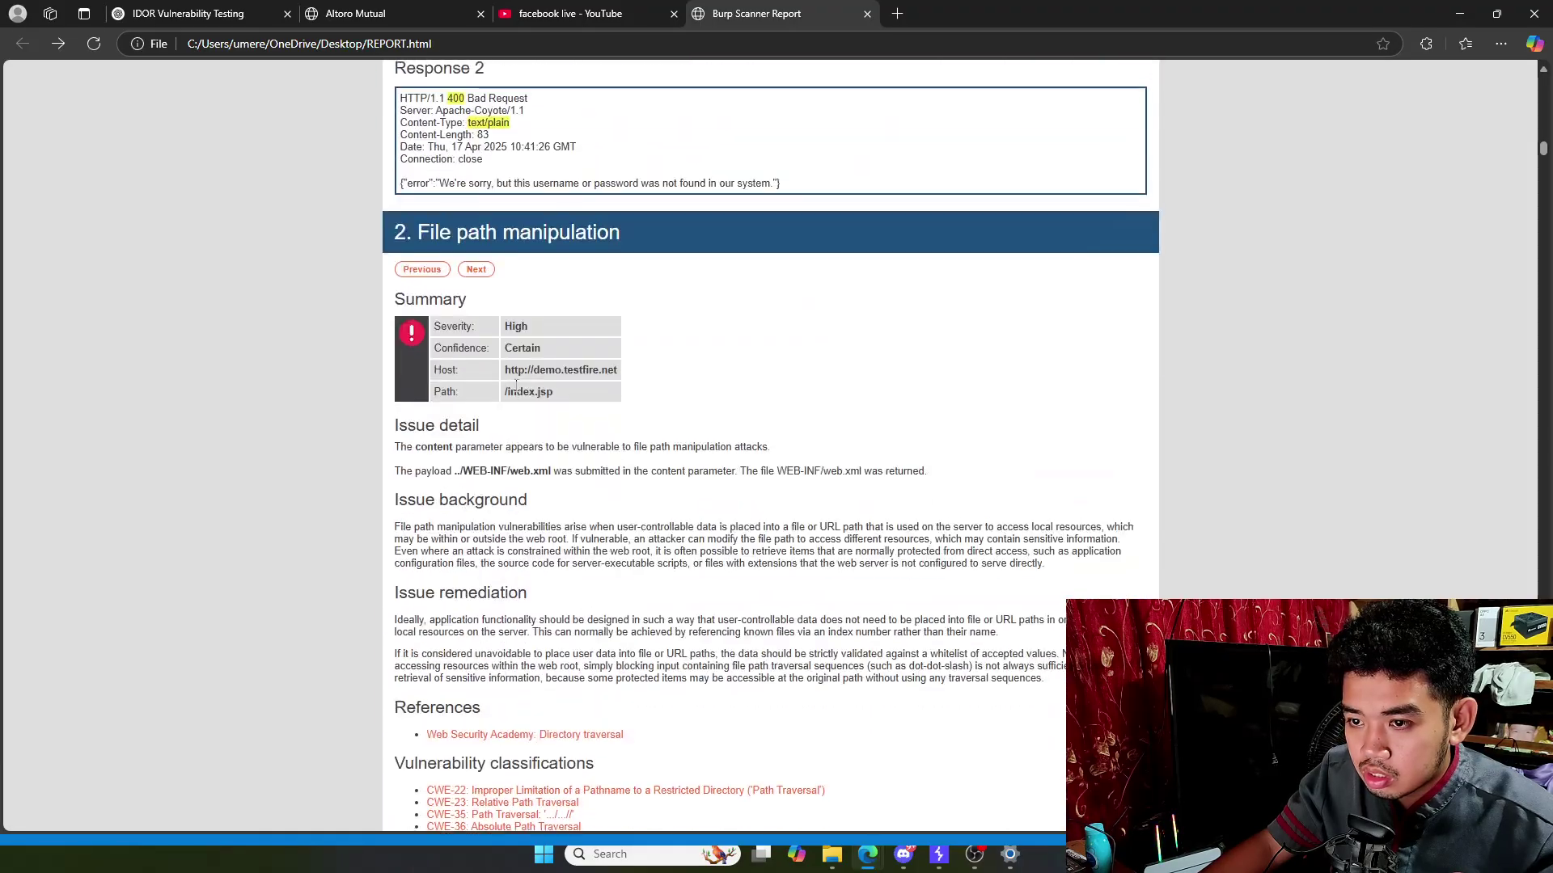
{"action": "scroll", "coordinate": [518, 385], "scroll_direction": "down", "scroll_amount": 20}
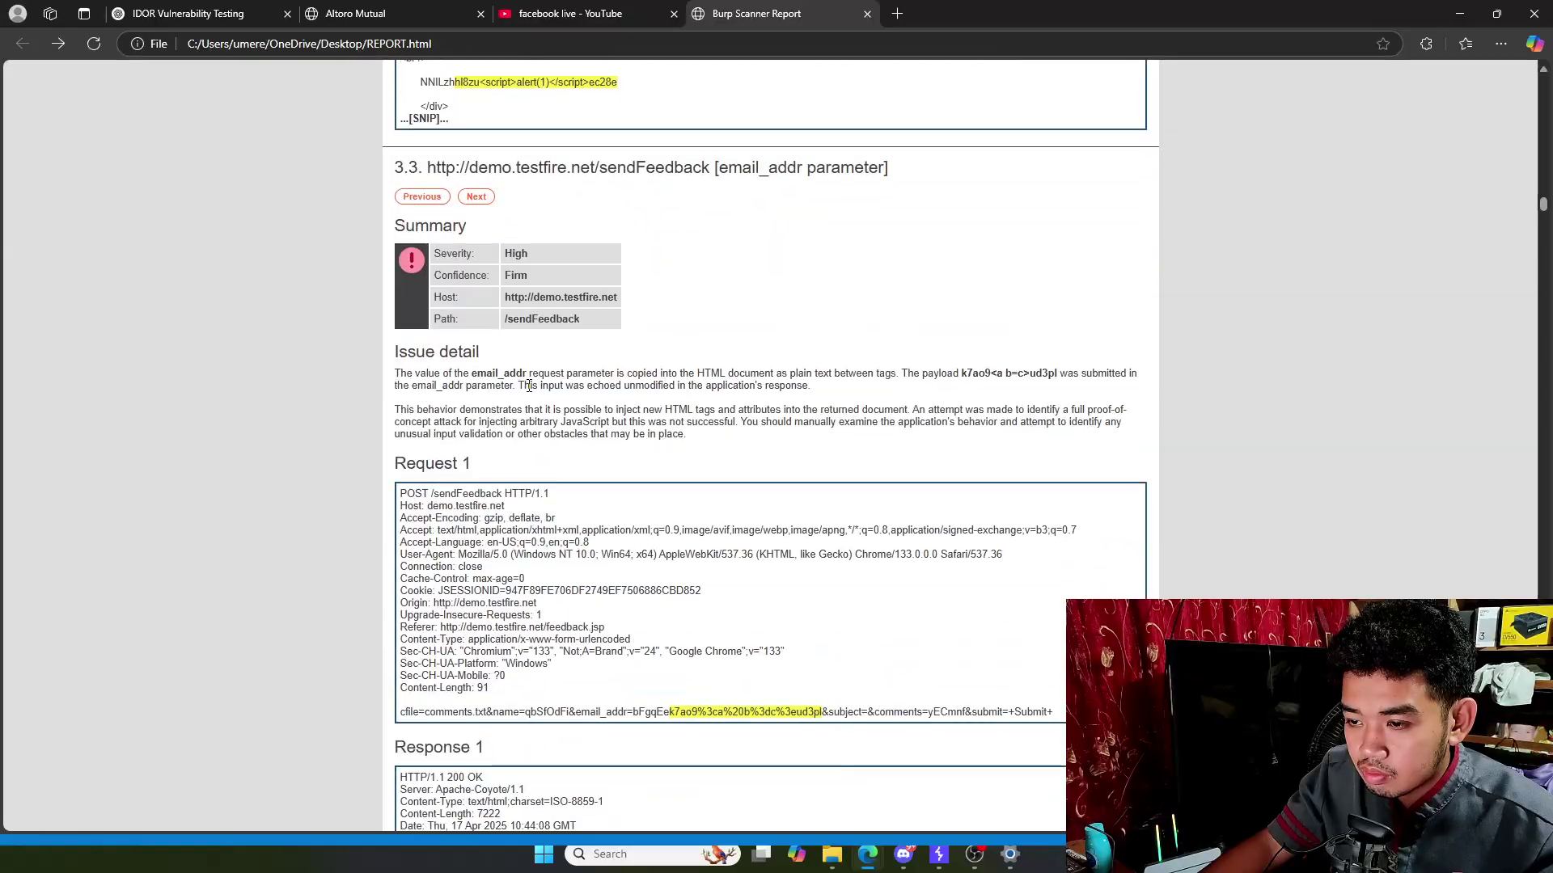
{"action": "scroll", "coordinate": [533, 385], "scroll_direction": "down", "scroll_amount": 12}
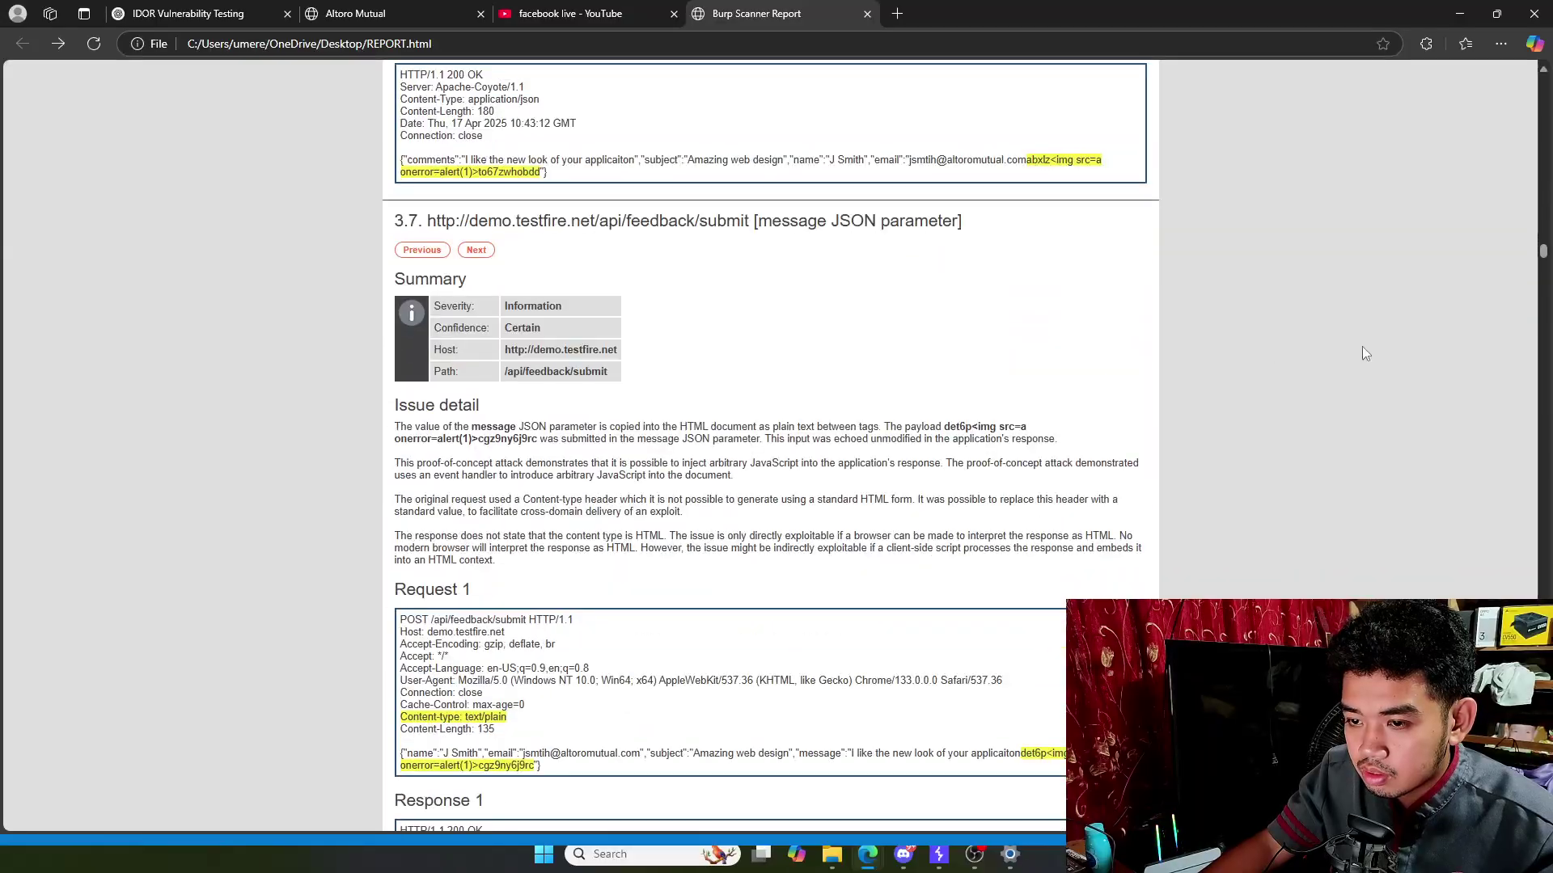
{"action": "left_click_drag", "start_coordinate": [1534, 266], "coordinate": [1545, 84]}
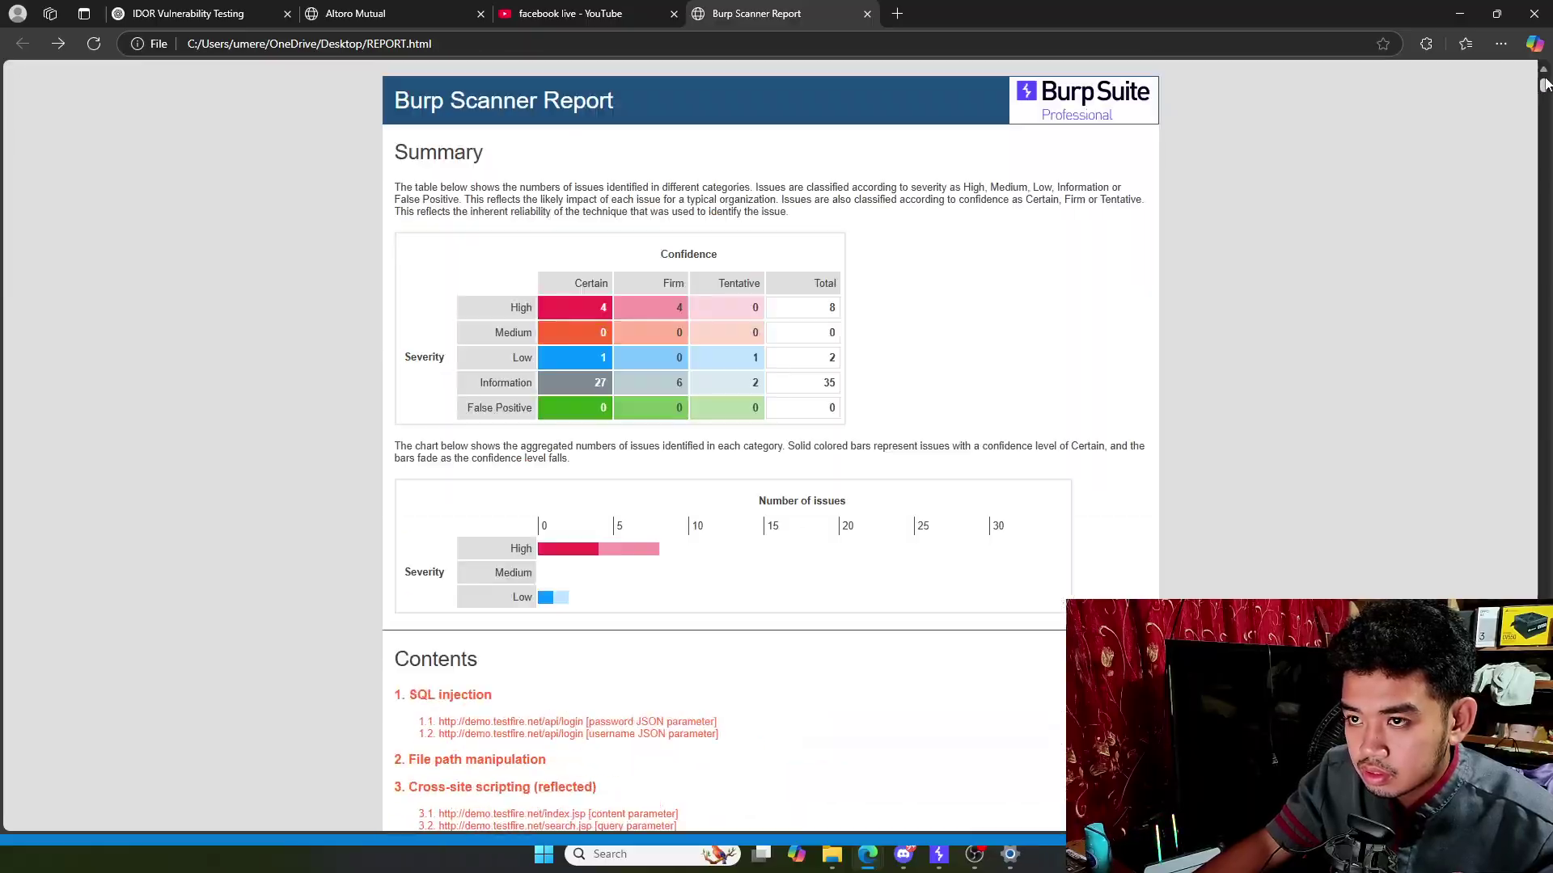
- Switch from the browser report back to Burp Suite's issue list for the third crawl and audit
{"action": "left_click", "coordinate": [981, 859]}
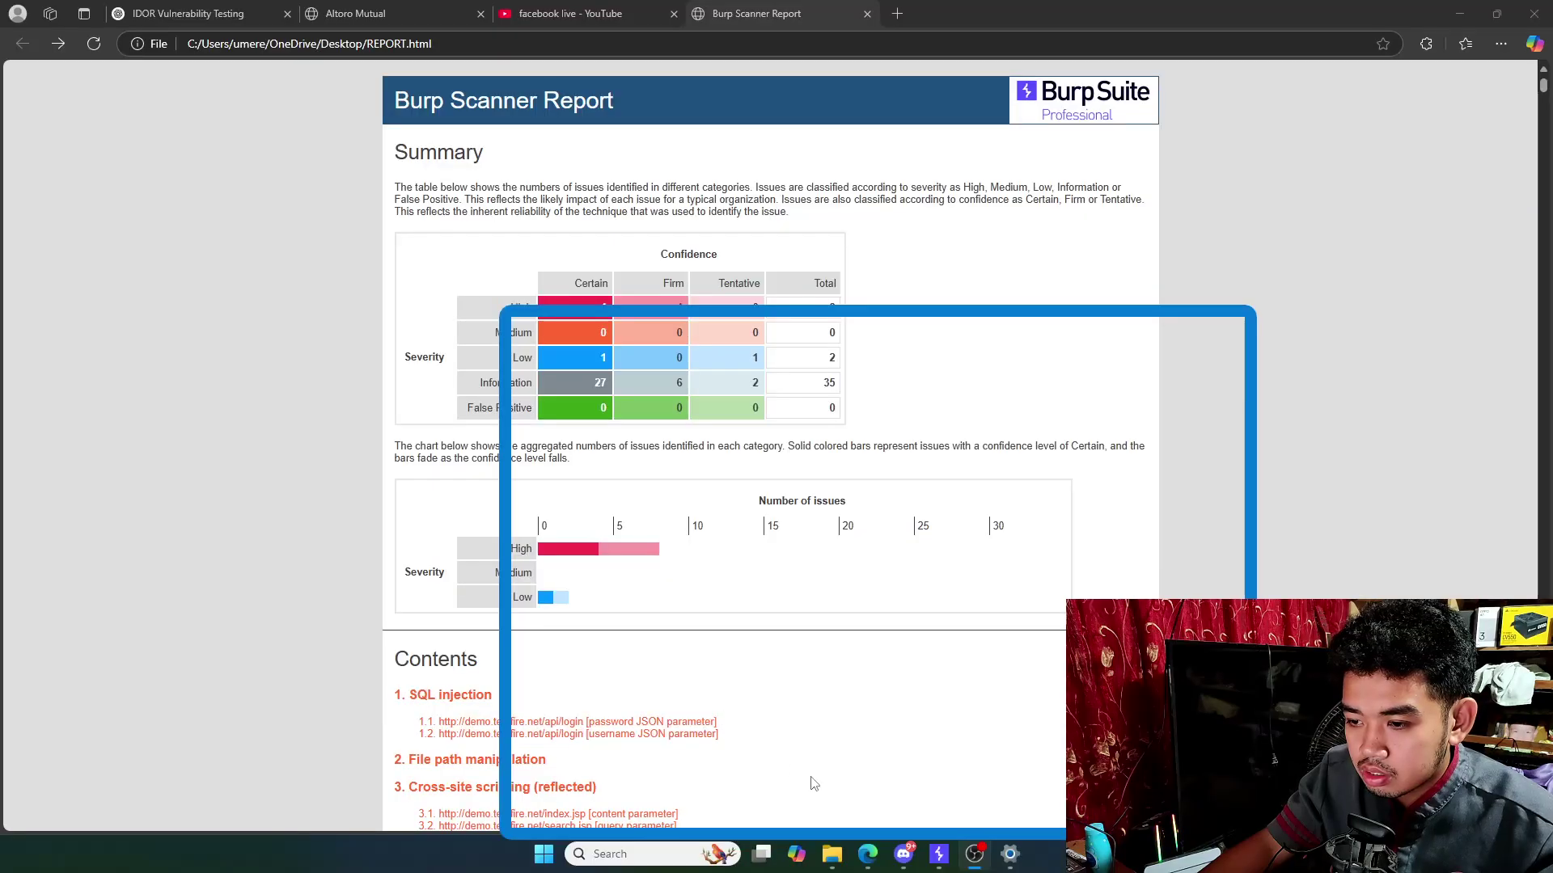
{"action": "mouse_move", "coordinate": [938, 854]}
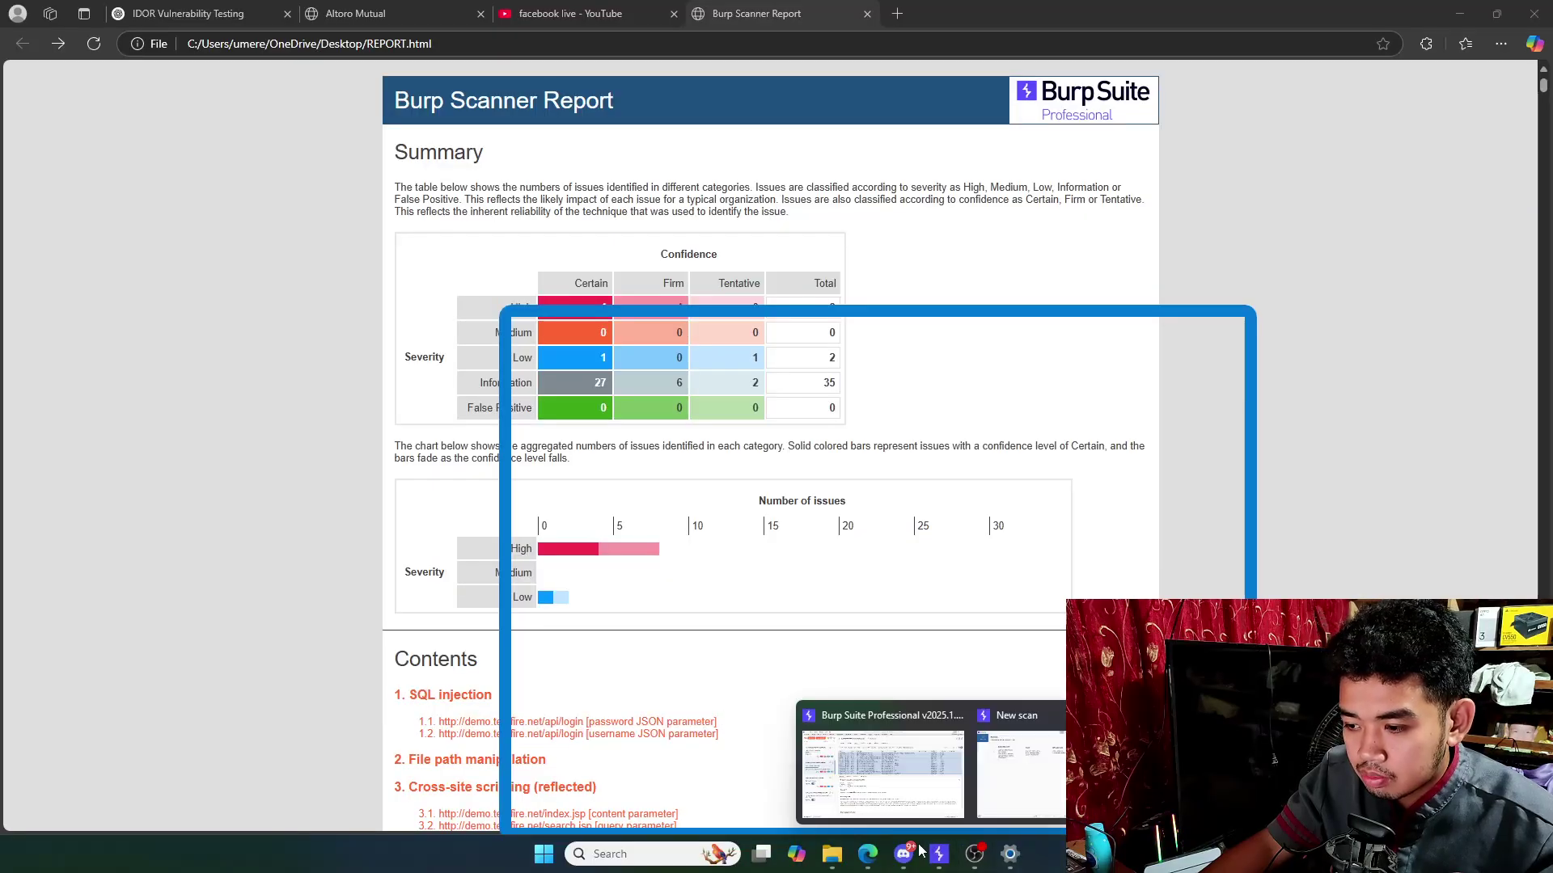
{"action": "left_click", "coordinate": [813, 780]}
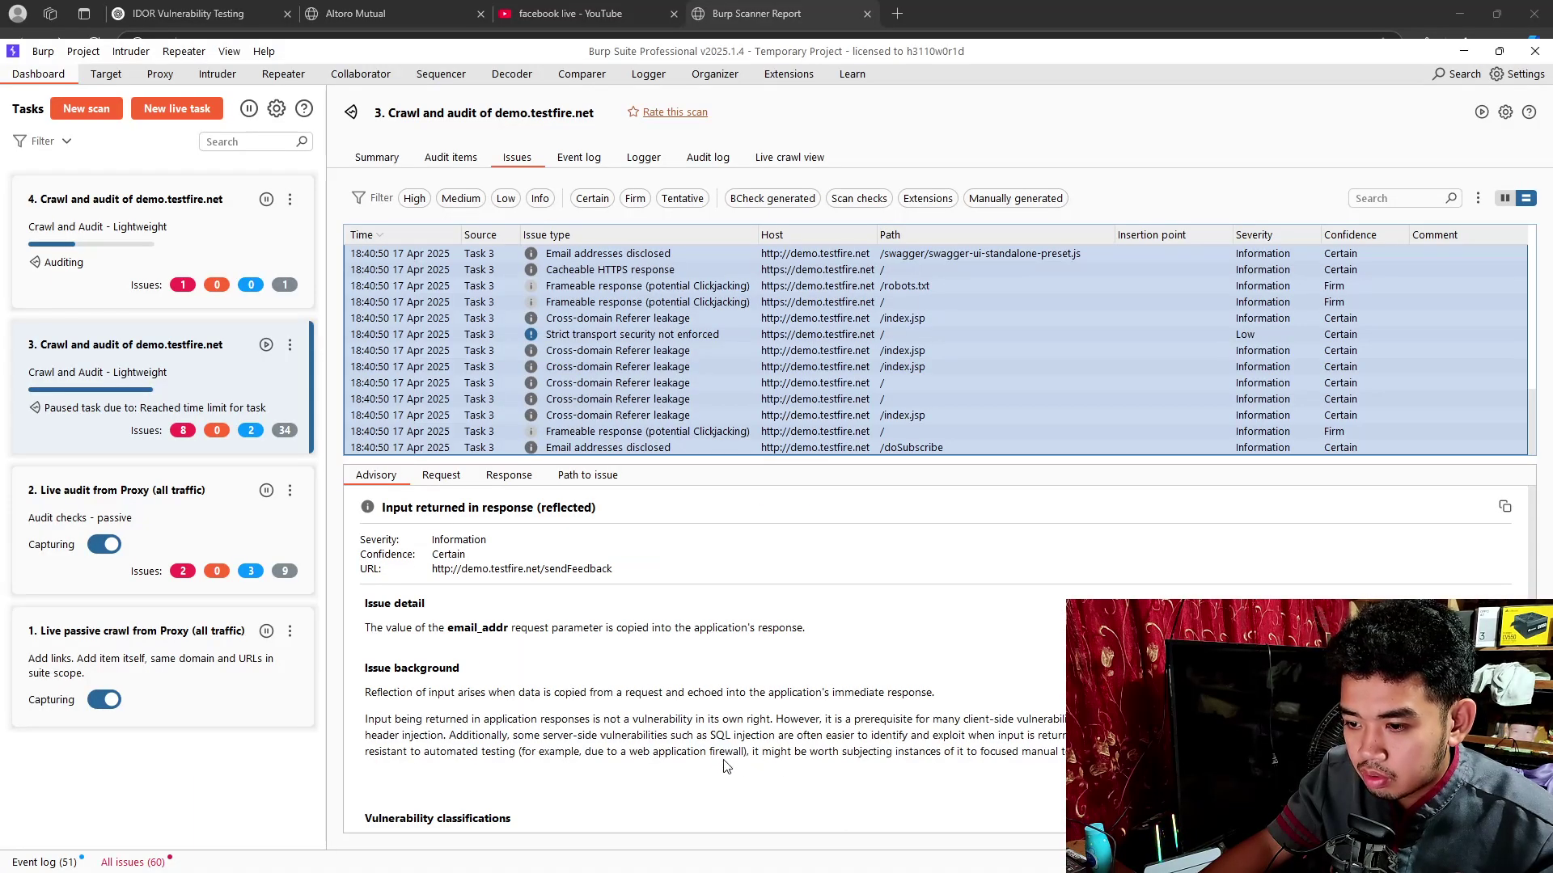
{"action": "key", "text": "alt+Tab"}
{"action": "key", "text": "alt+Tab"}
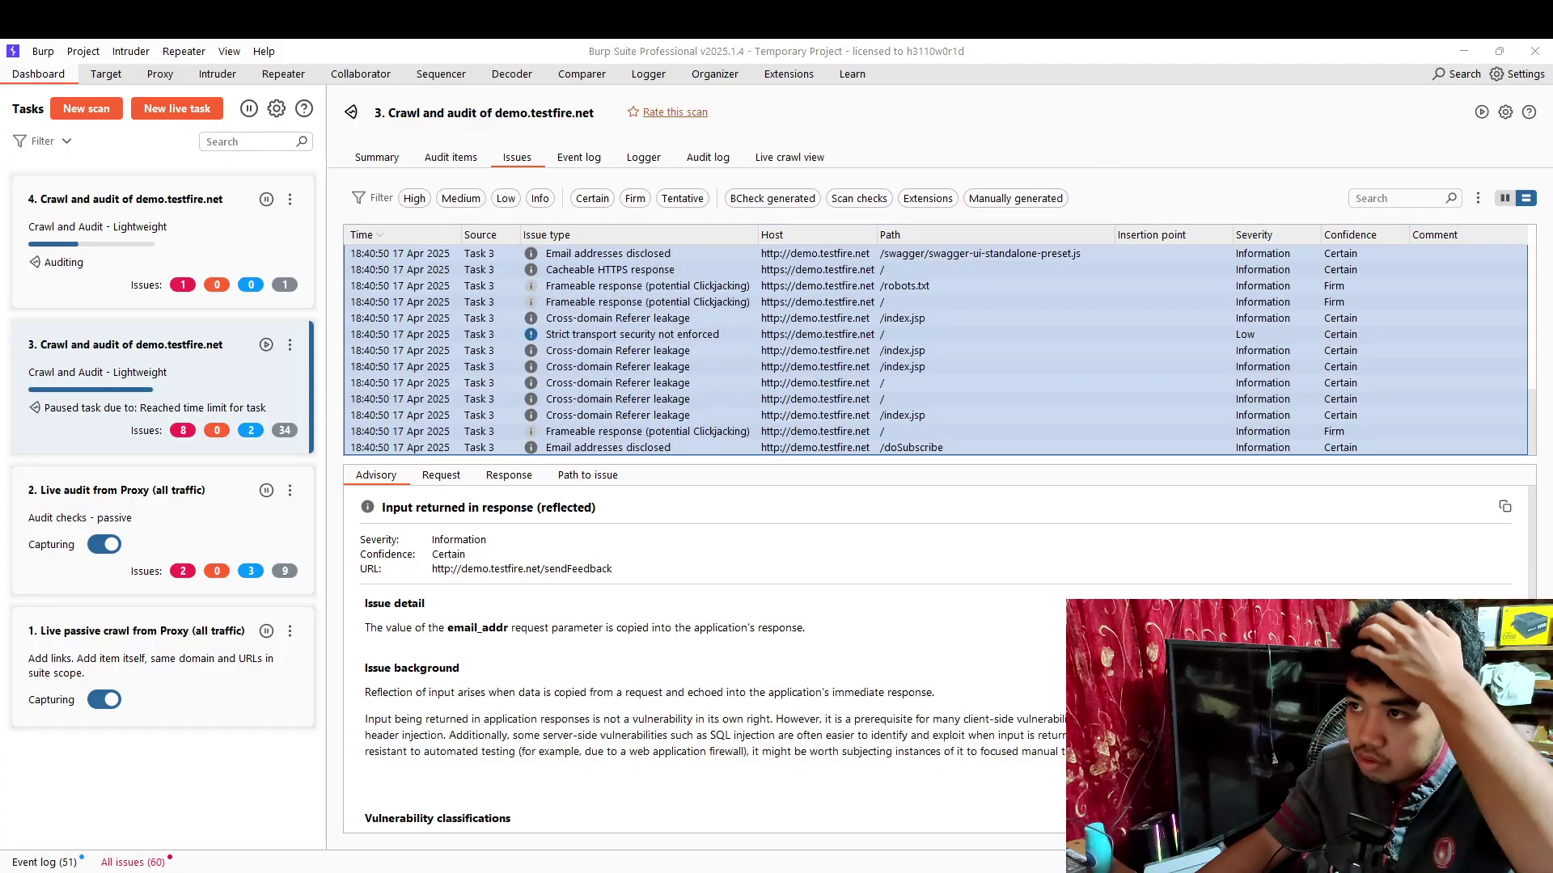
- Review the advisories for the Cross-domain Referer leakage issue on /index.jsp and the Frameable response (potential Clickjacking) issue on the HTTPS root path
{"action": "scroll", "coordinate": [946, 655], "scroll_direction": "down", "scroll_amount": 1}
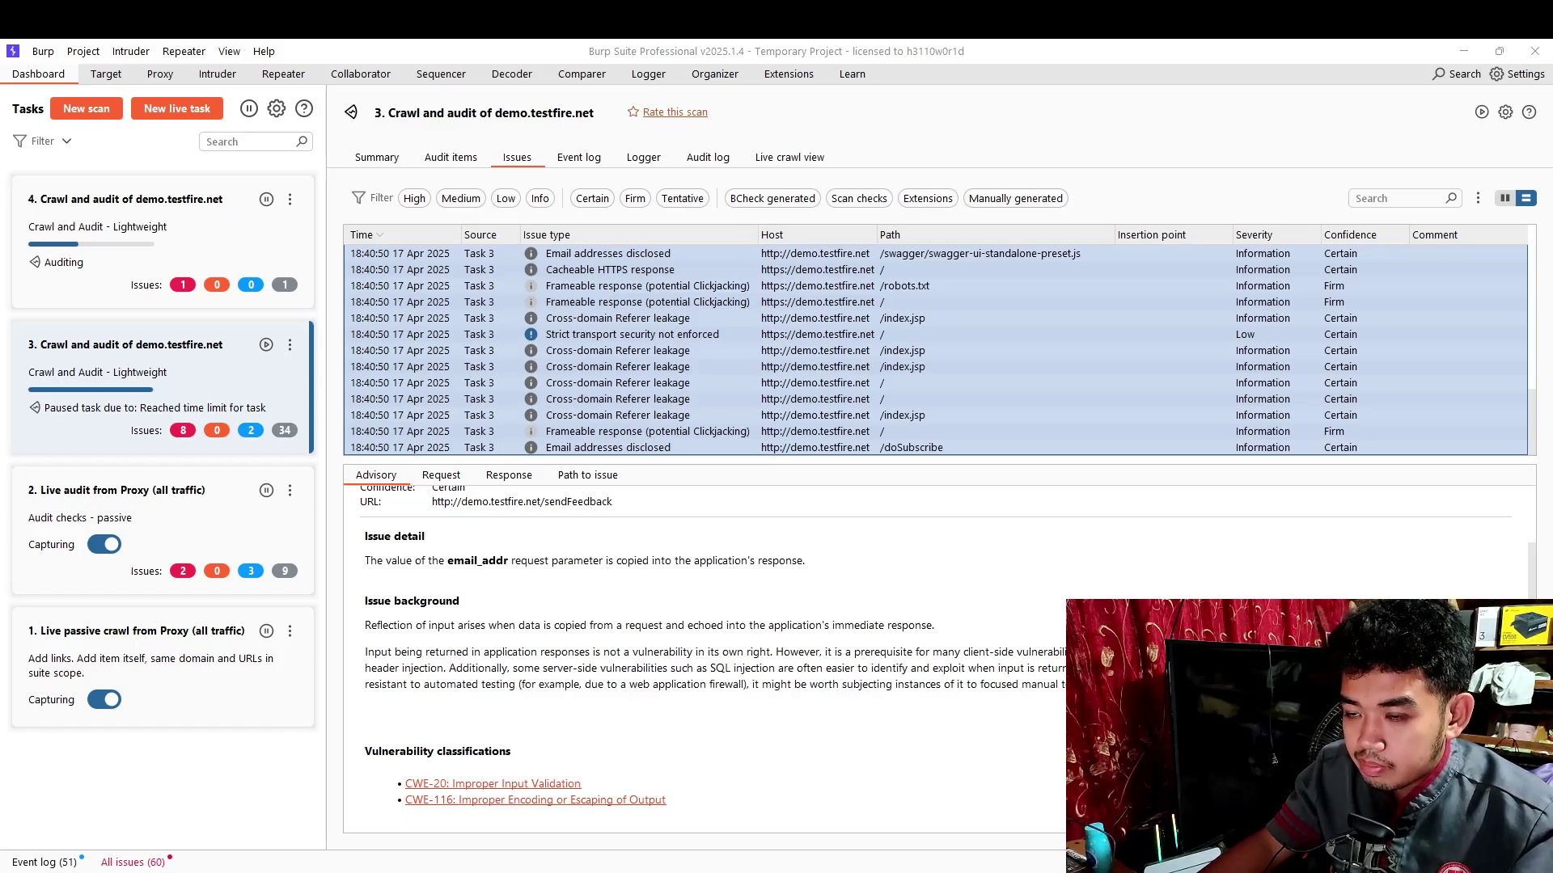
{"action": "left_click", "coordinate": [1338, 414]}
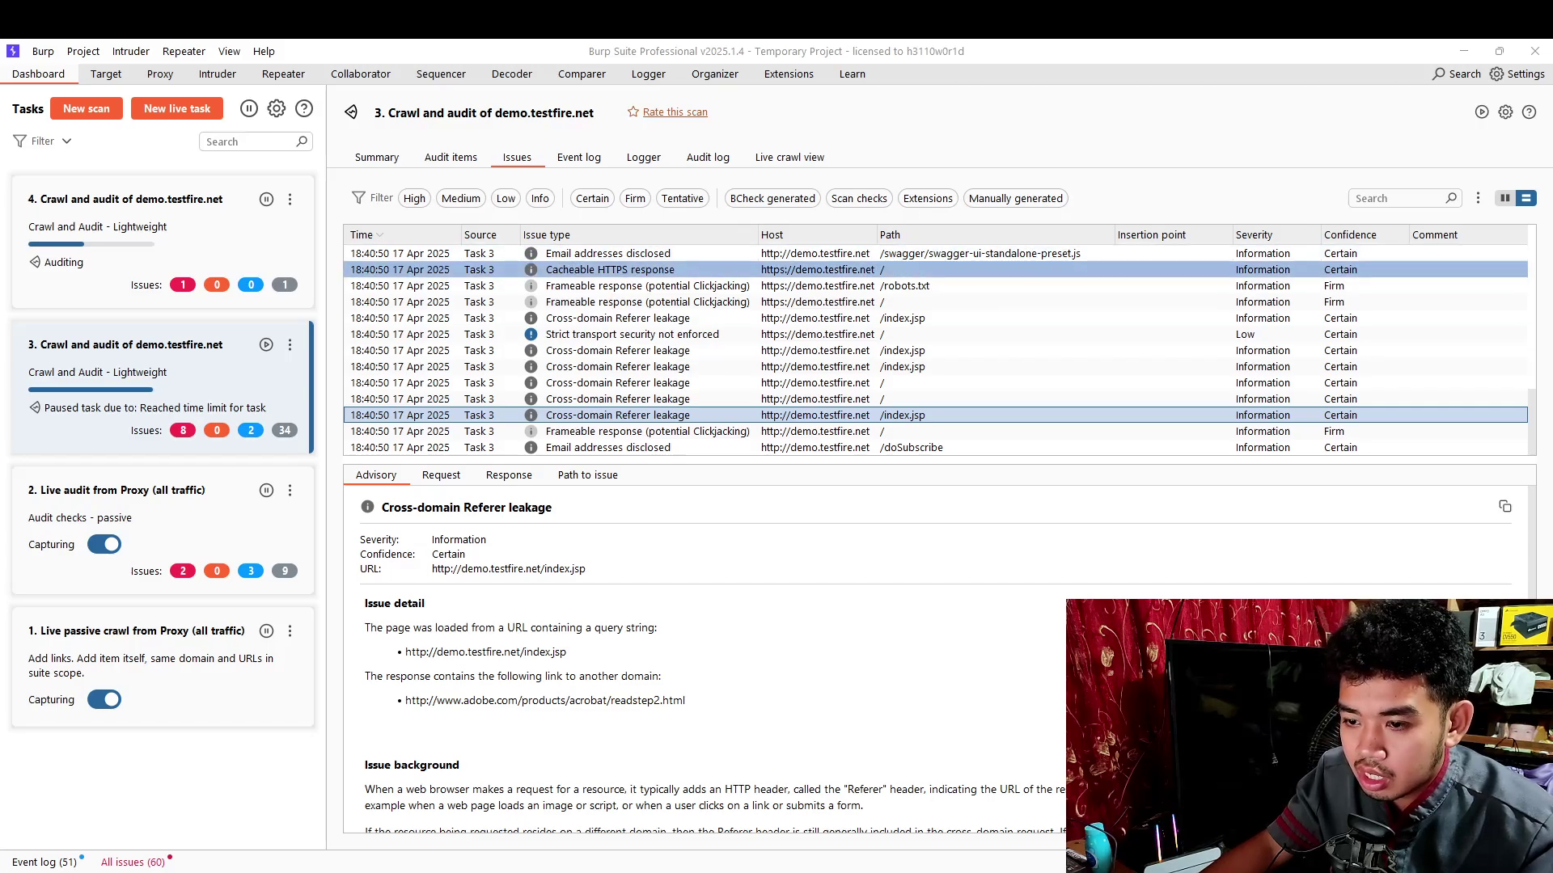
{"action": "left_click", "coordinate": [683, 305]}
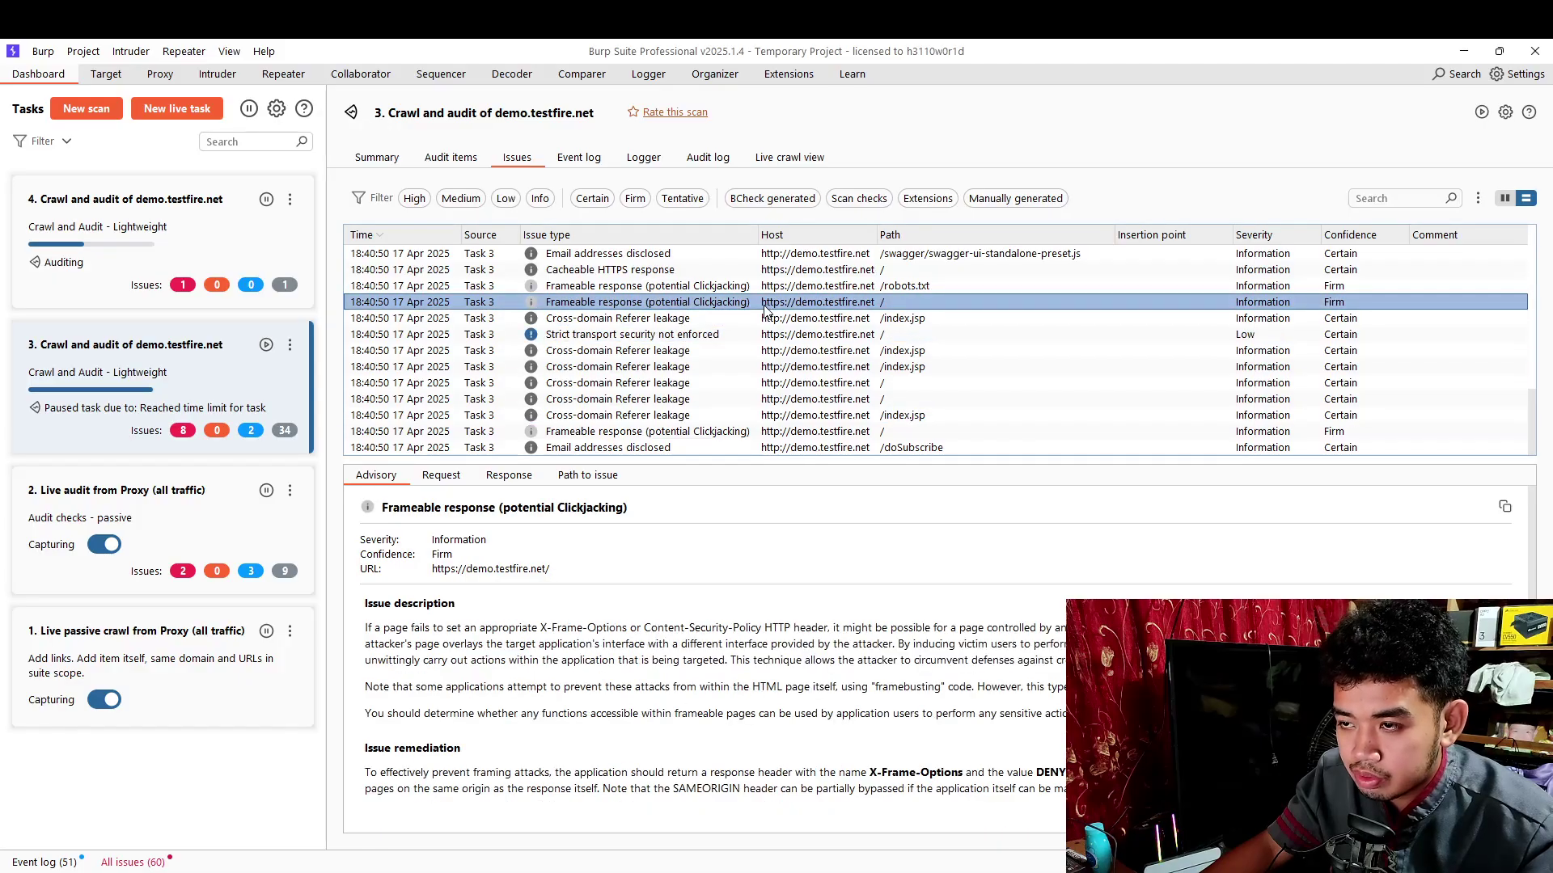
{"action": "left_click", "coordinate": [724, 287], "text": "shift"}
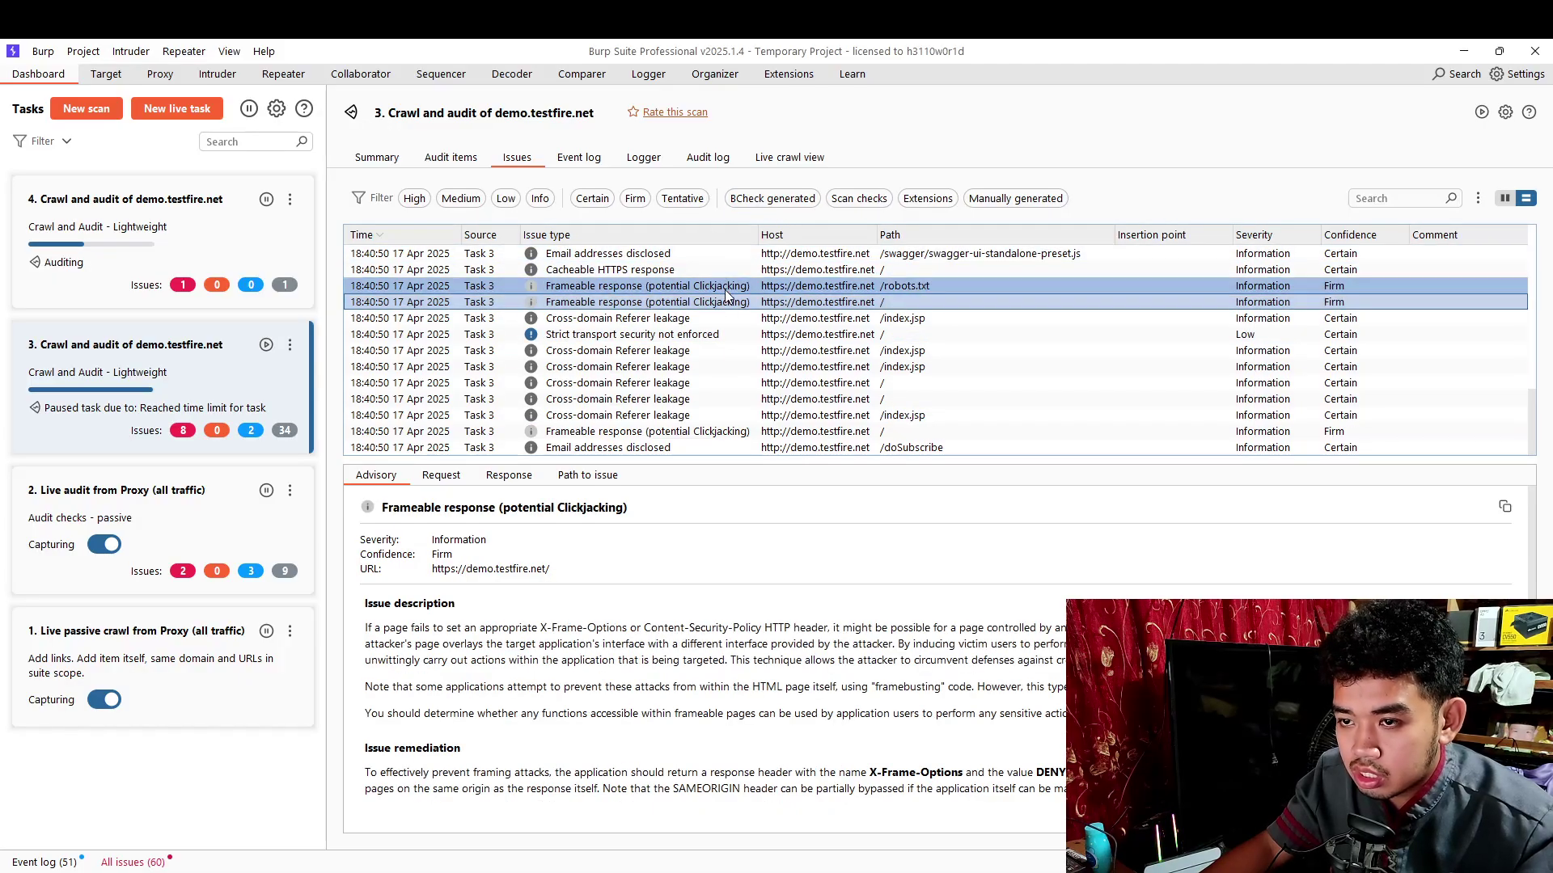
{"action": "left_click", "coordinate": [726, 302]}
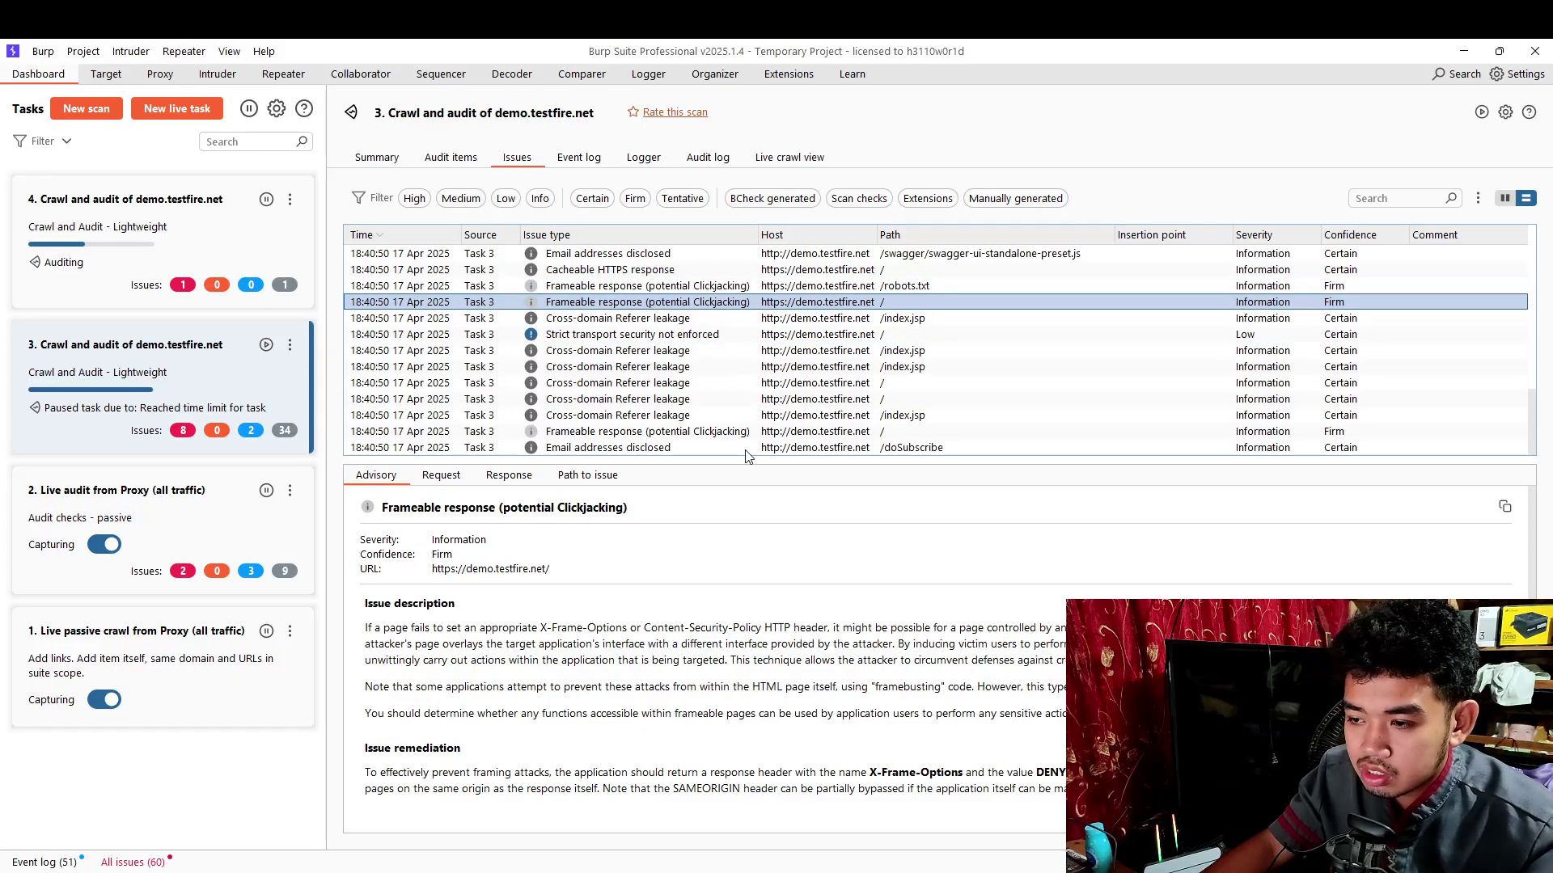